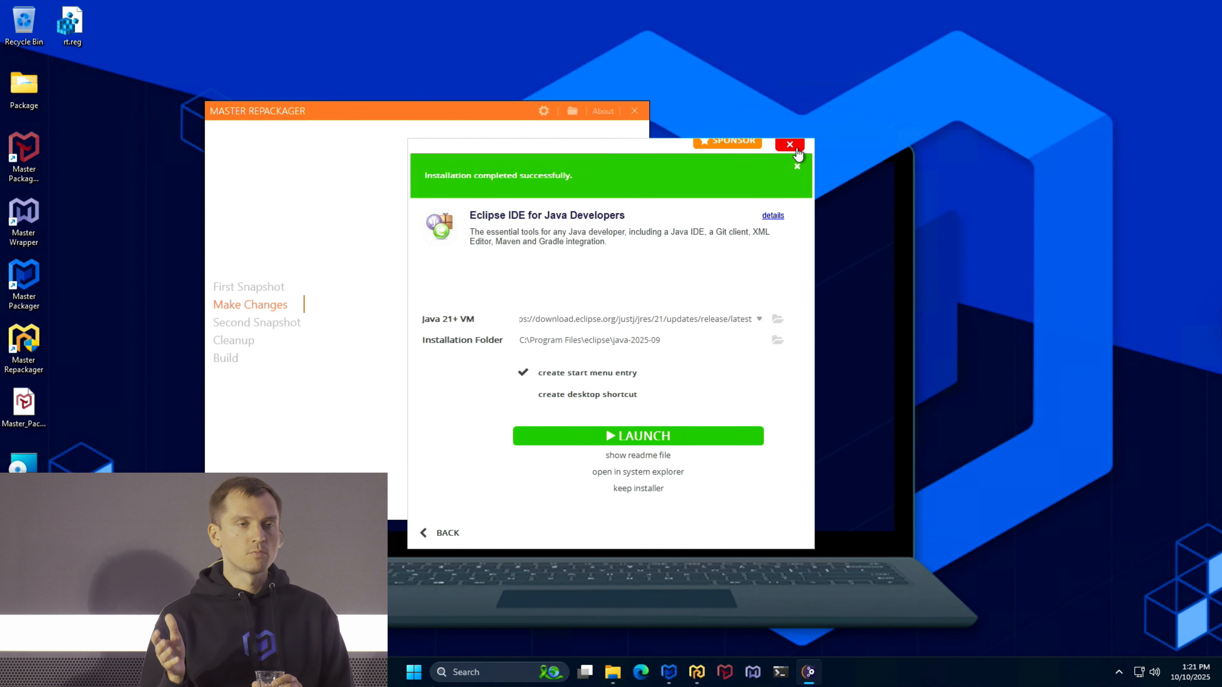
- Close the finished Eclipse installer and take the second snapshot, saving it as SecondSnapshot_101025_132141.mrps
click(789, 144)
click(674, 360)
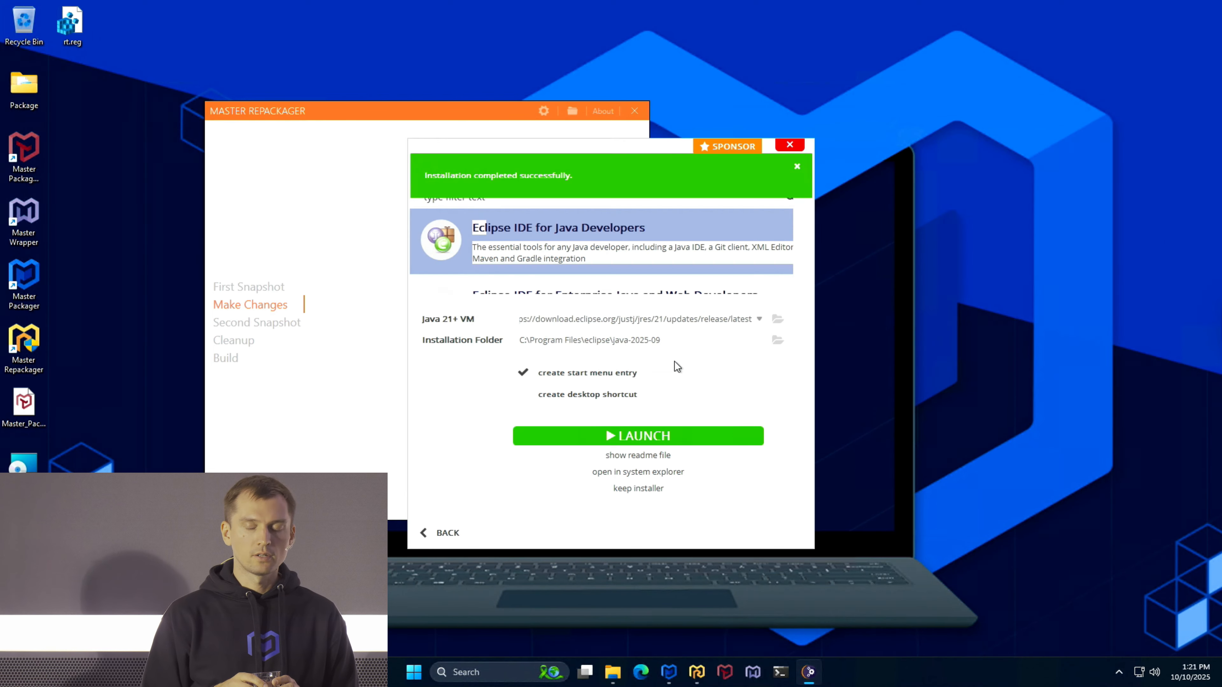
click(611, 496)
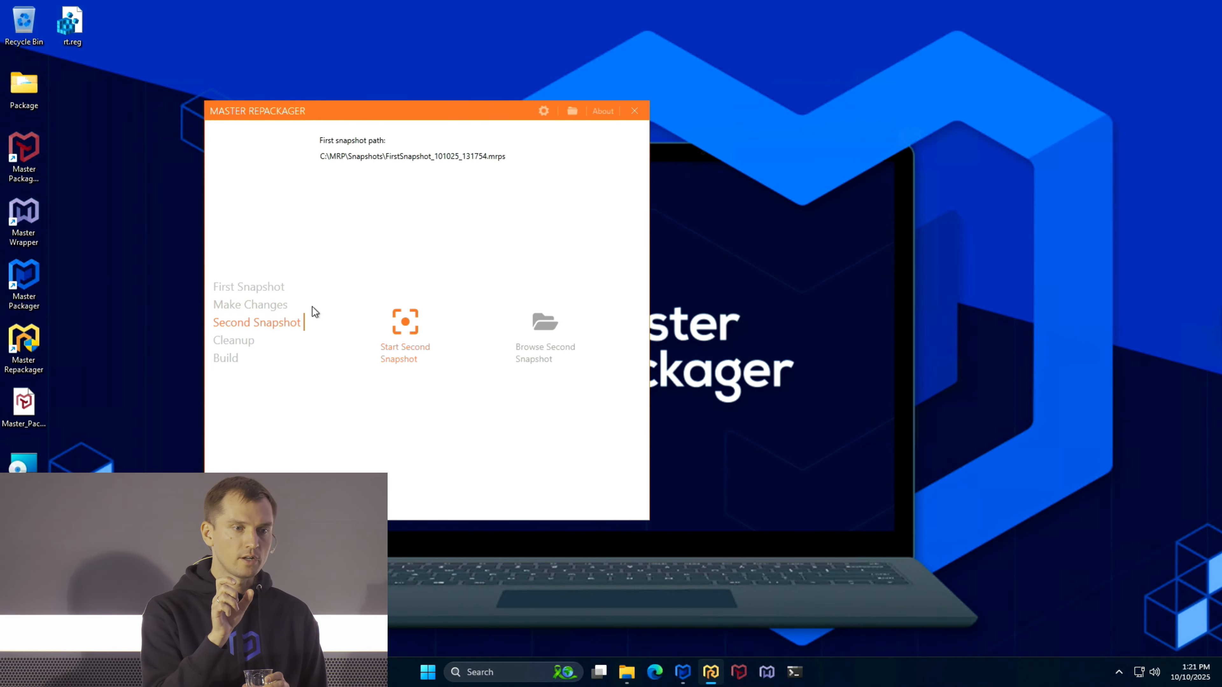
click(407, 317)
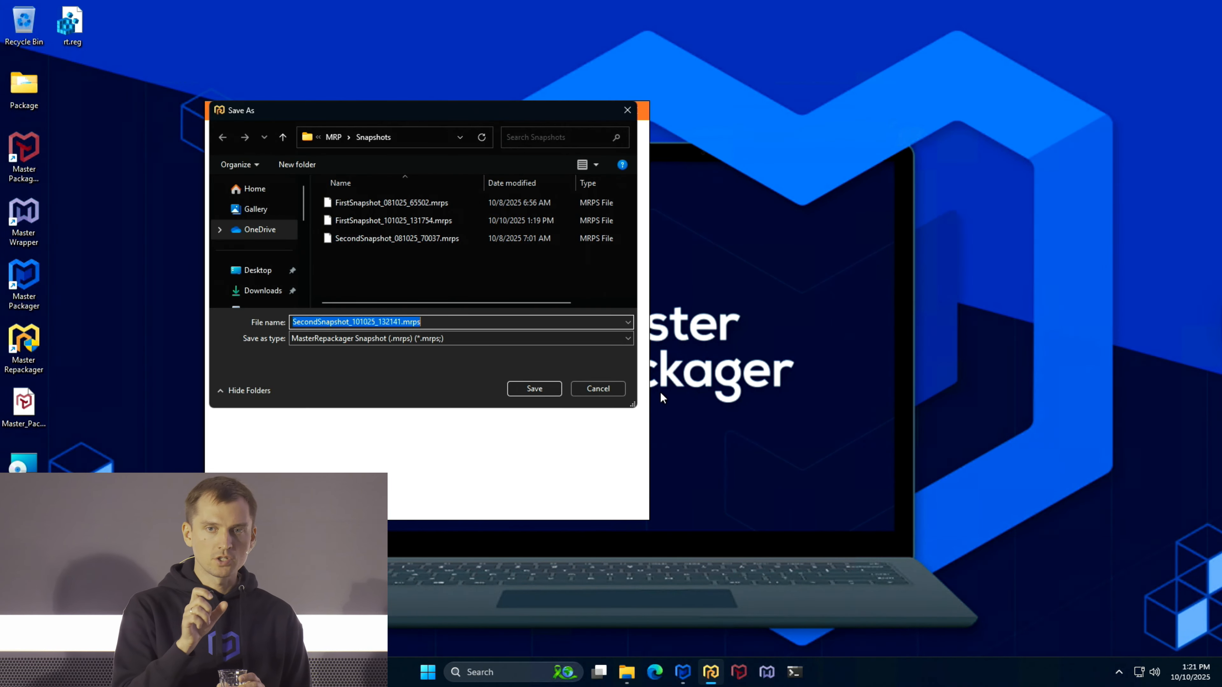
click(545, 395)
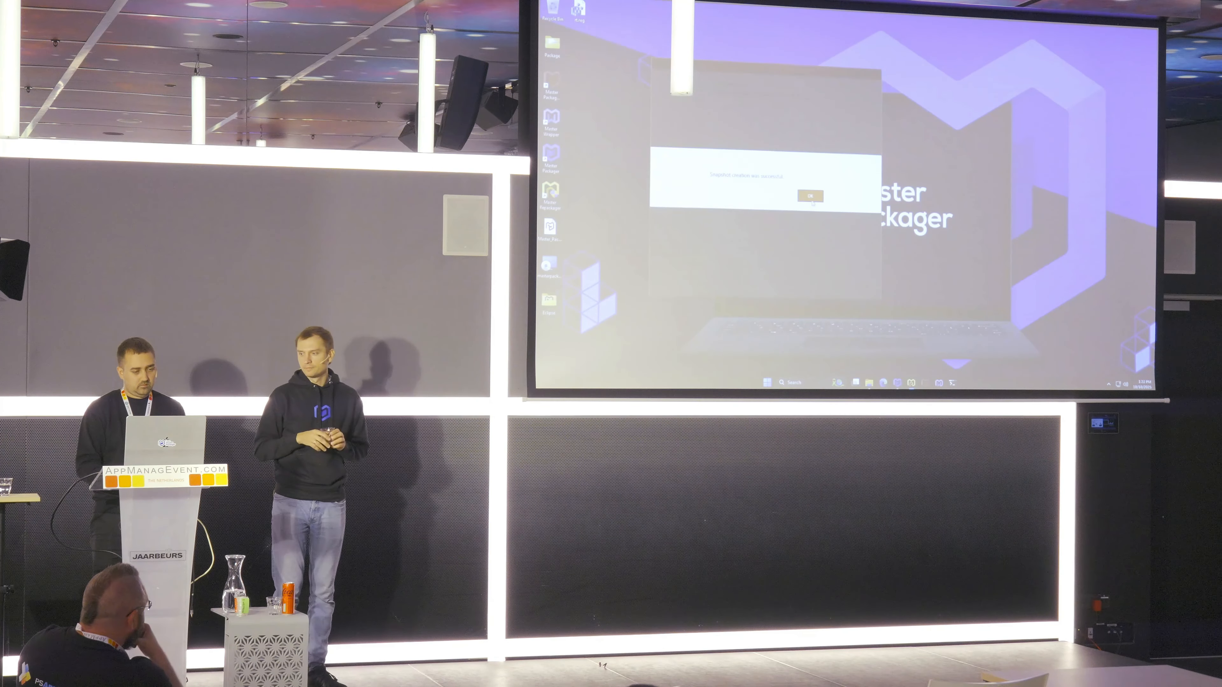
click(810, 195)
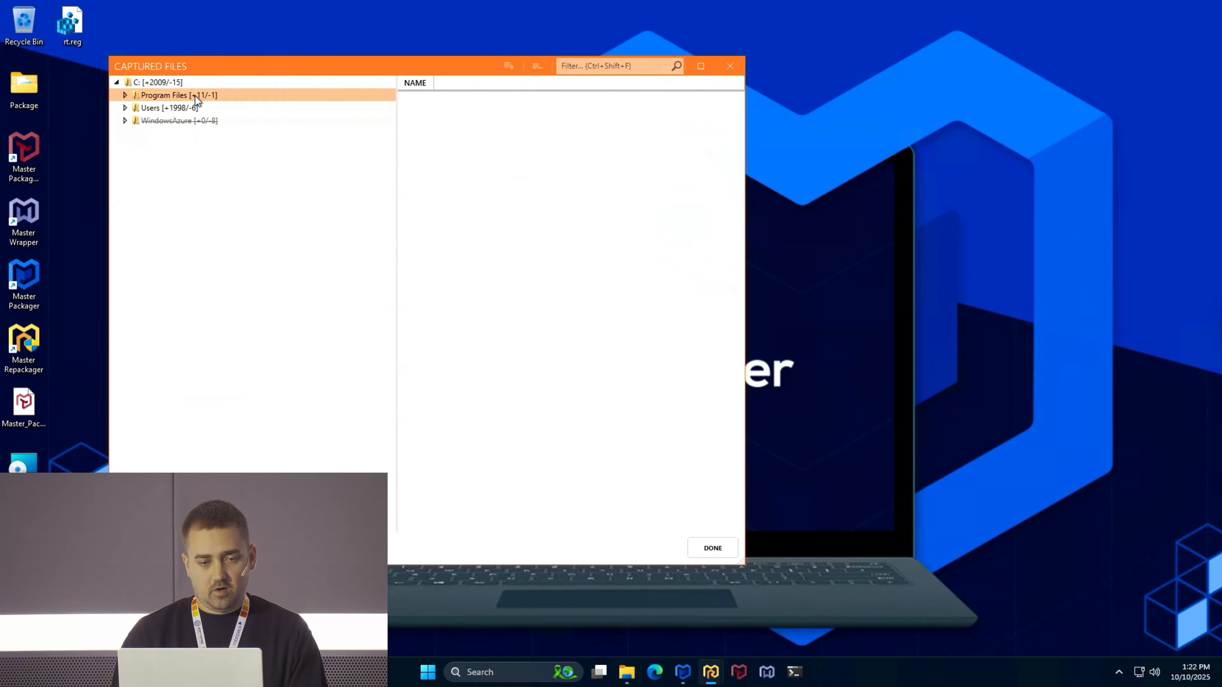
- Expand the captured Program Files folder through eclipse to java-2025-09
click(194, 96)
key(Down)
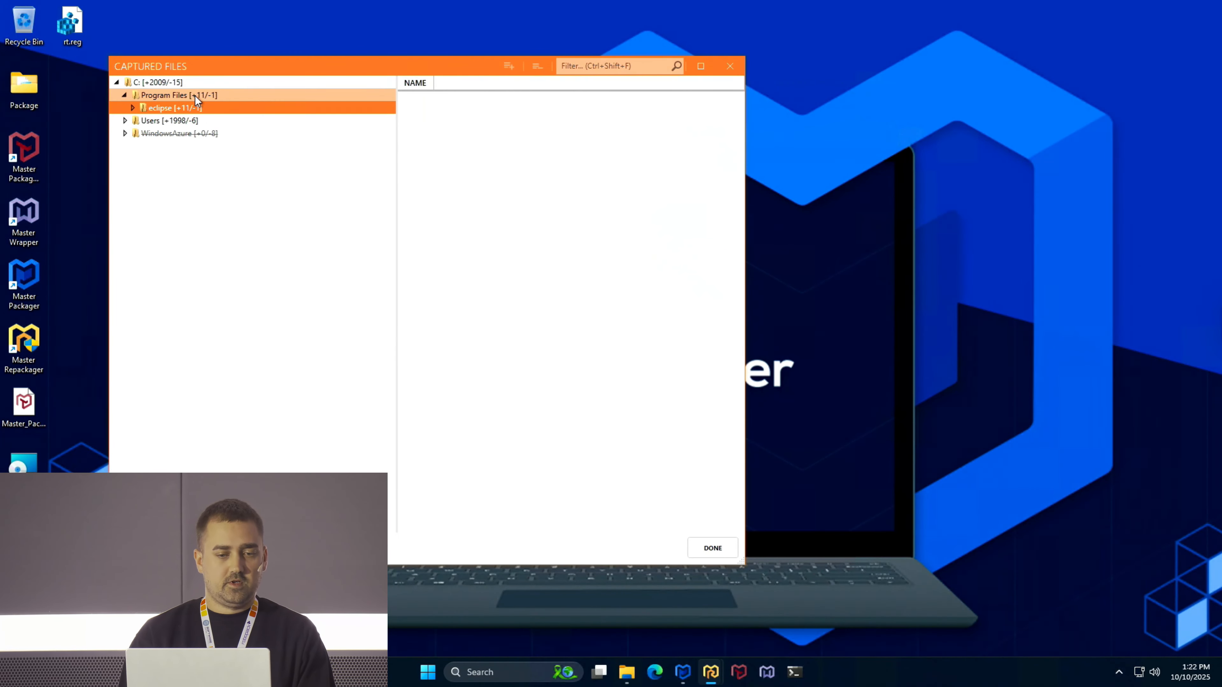
key(Right)
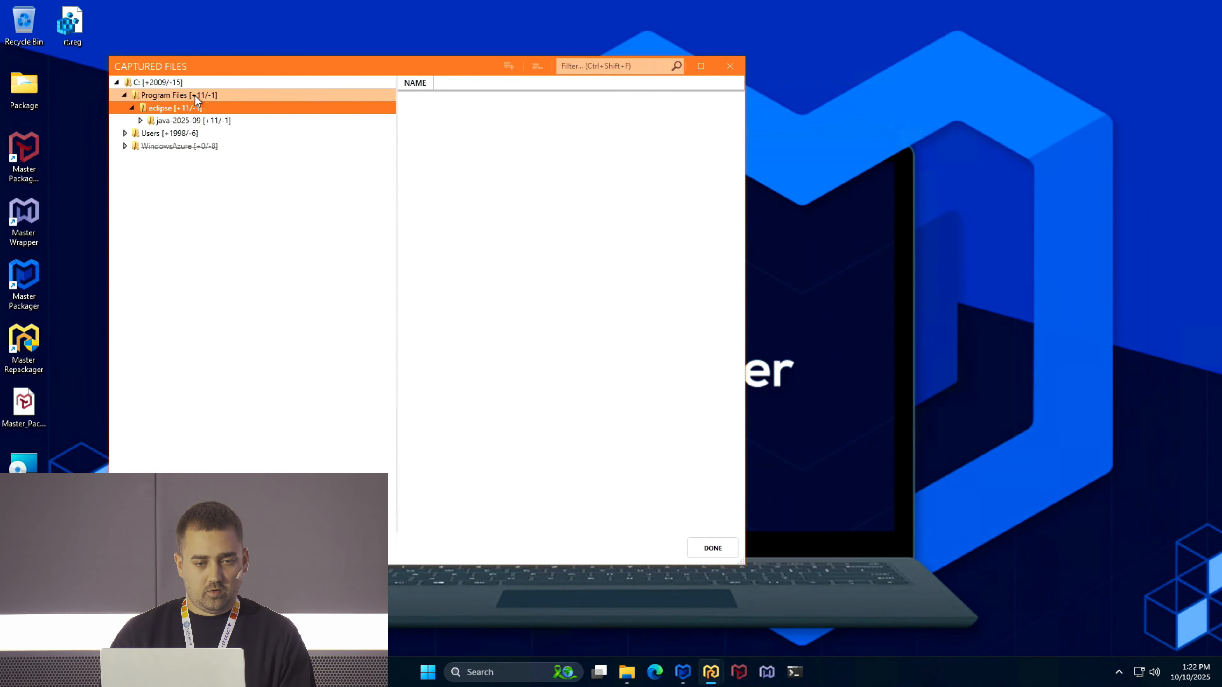
key(Down)
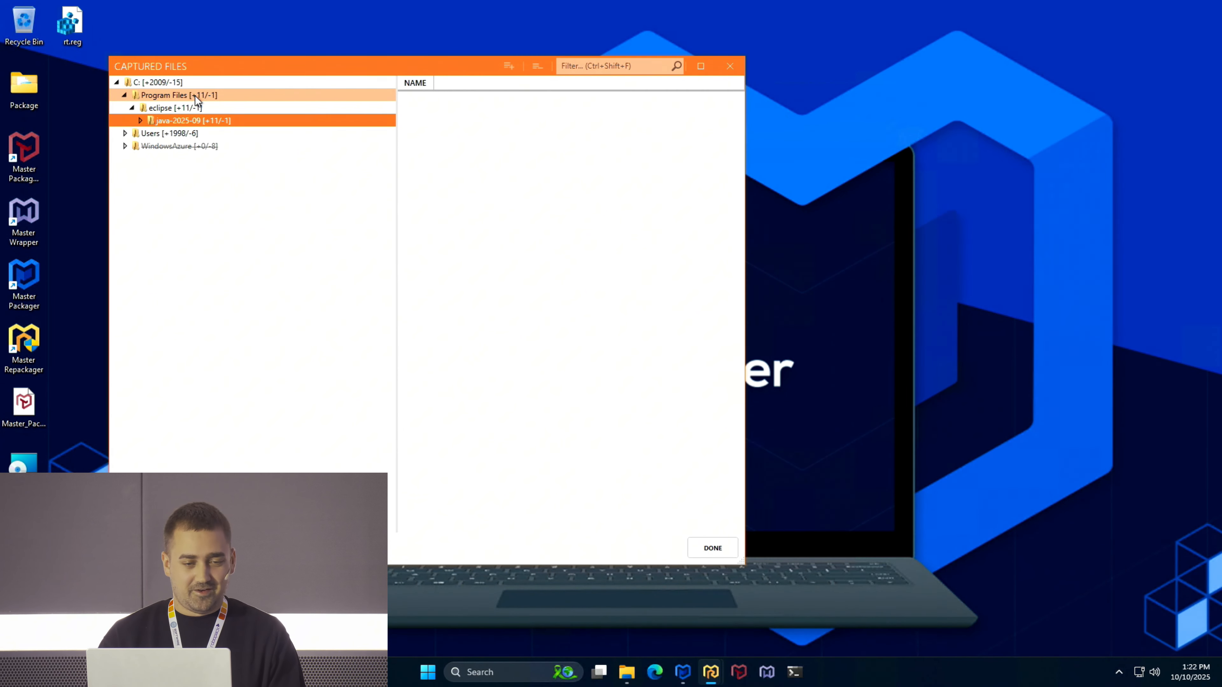
- Examine the captured files of the MasterPackager user profile, expanding AppData, Local and Eclipse Installer
key(Down)
key(Right)
key(Down)
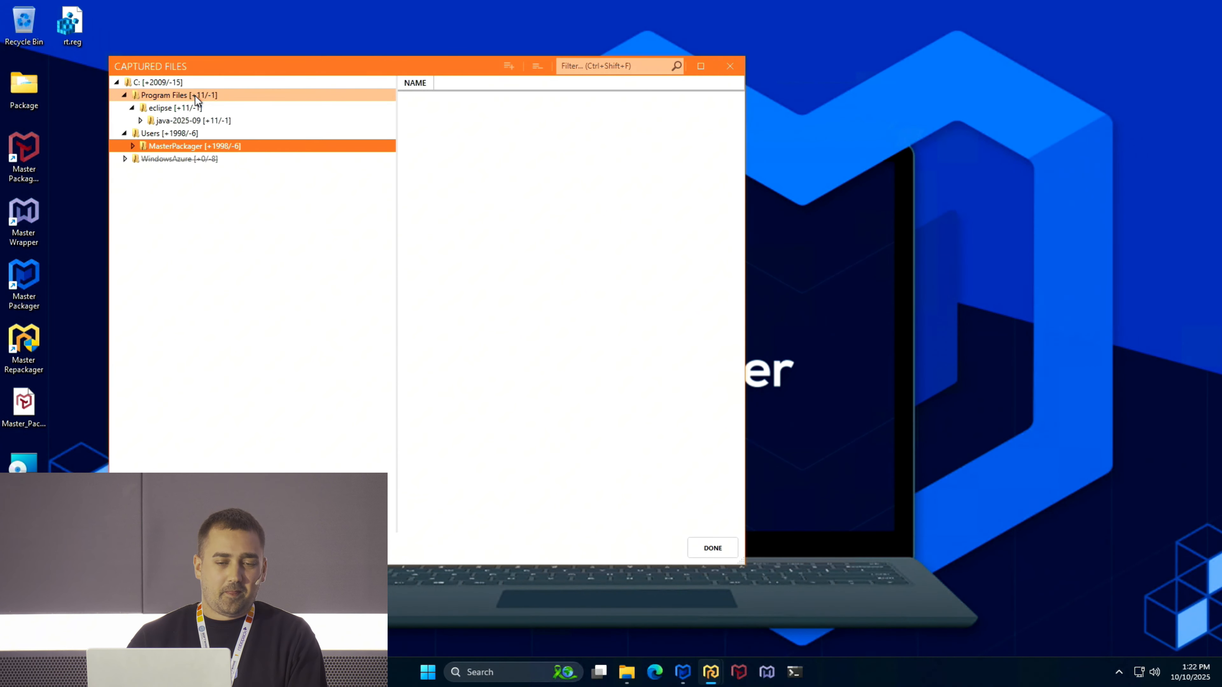
key(Right)
key(Down)
key(Down)
key(Down)
key(Right)
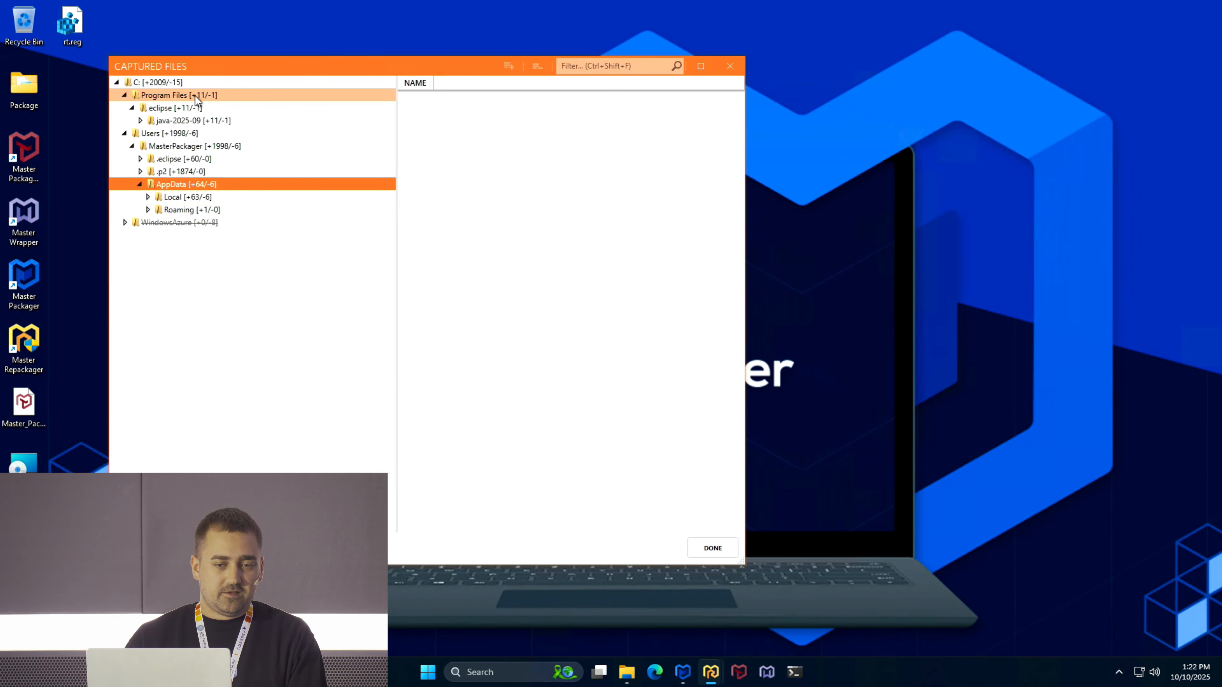
key(Down)
key(Right)
key(Down)
key(Right)
key(Down)
key(Down)
key(Down)
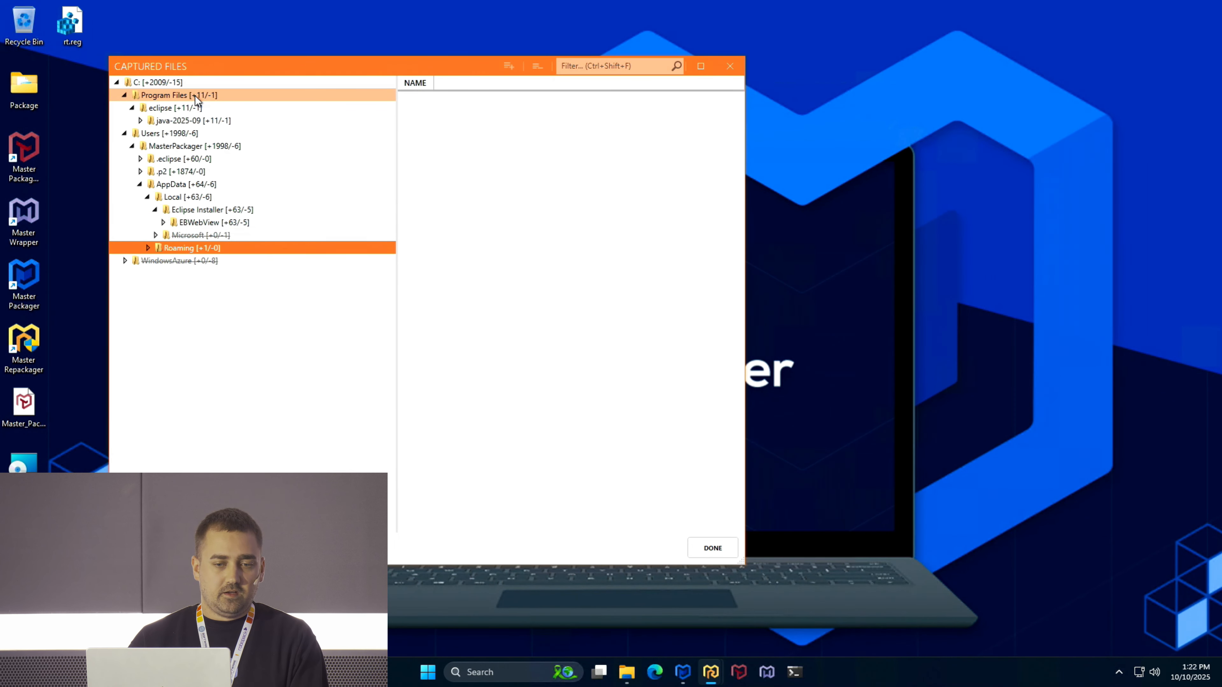
- Expand the captured Roaming folder through Microsoft, Windows and Start Menu to the Eclipse folder under Programs
key(Right)
key(Down)
key(Right)
key(Down)
key(Right)
key(Down)
key(Right)
key(Down)
key(Right)
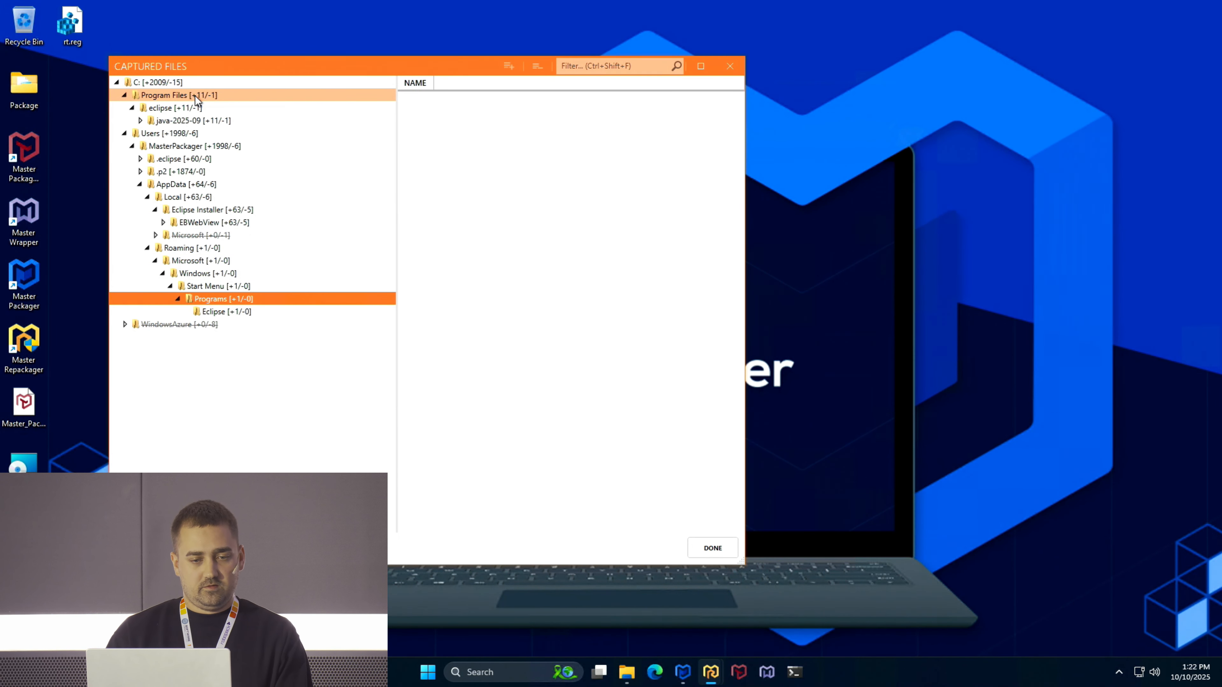
- Check the contents of the captured .p2 and java-2025-09 folders and finish the file review
click(167, 171)
click(186, 158)
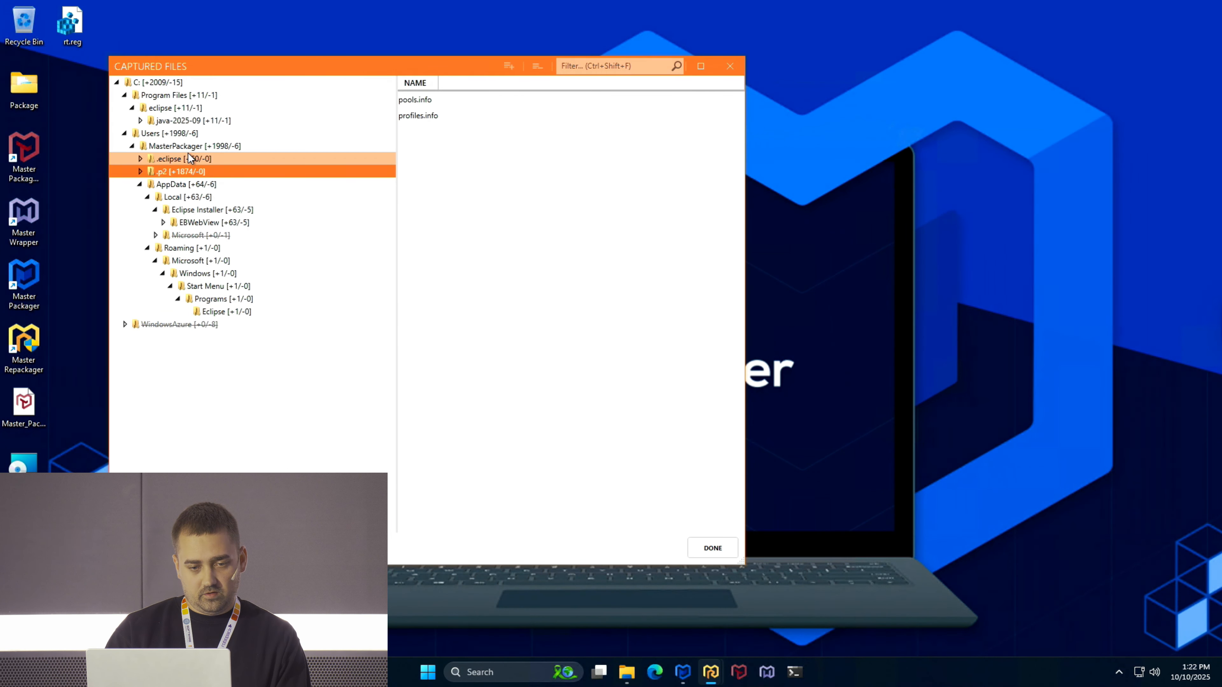
click(183, 121)
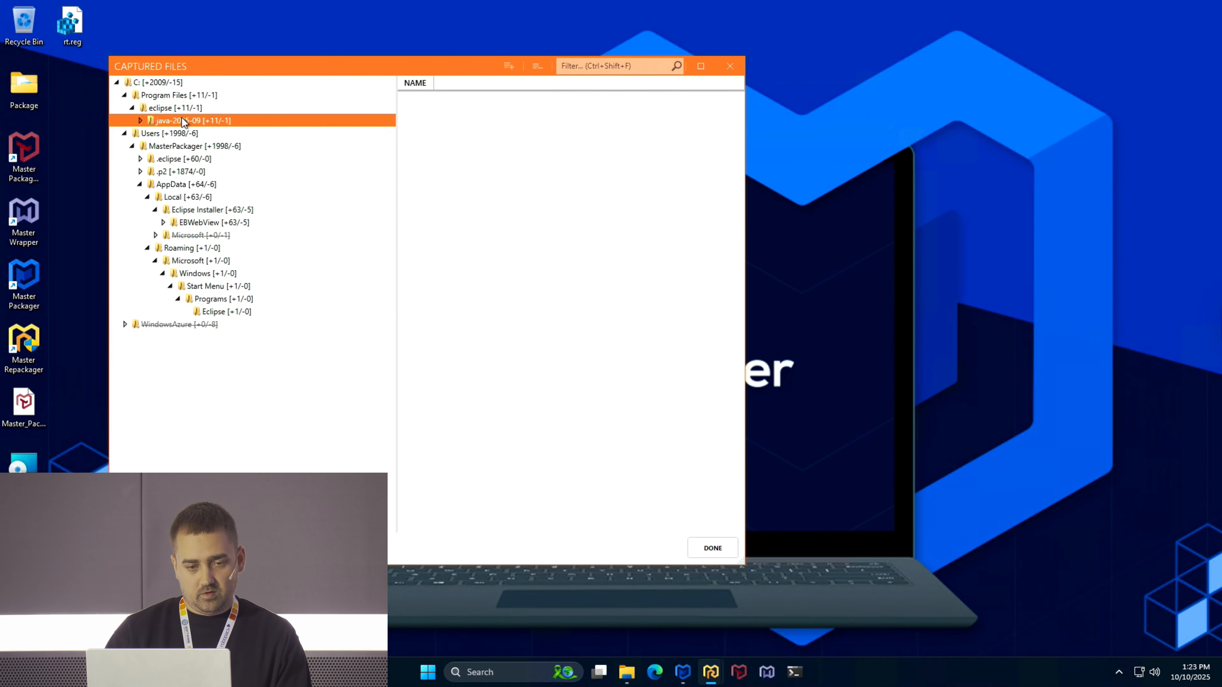
click(713, 546)
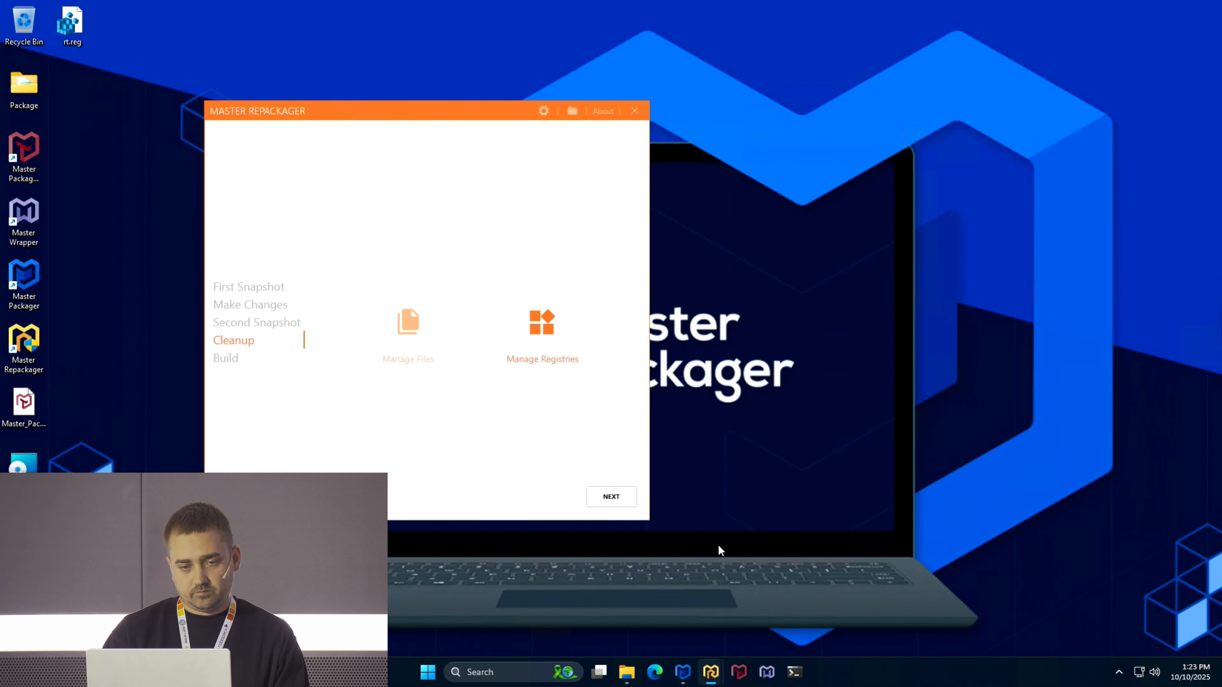
- Review the captured registry entries and proceed from Cleanup to the Build stage
click(567, 334)
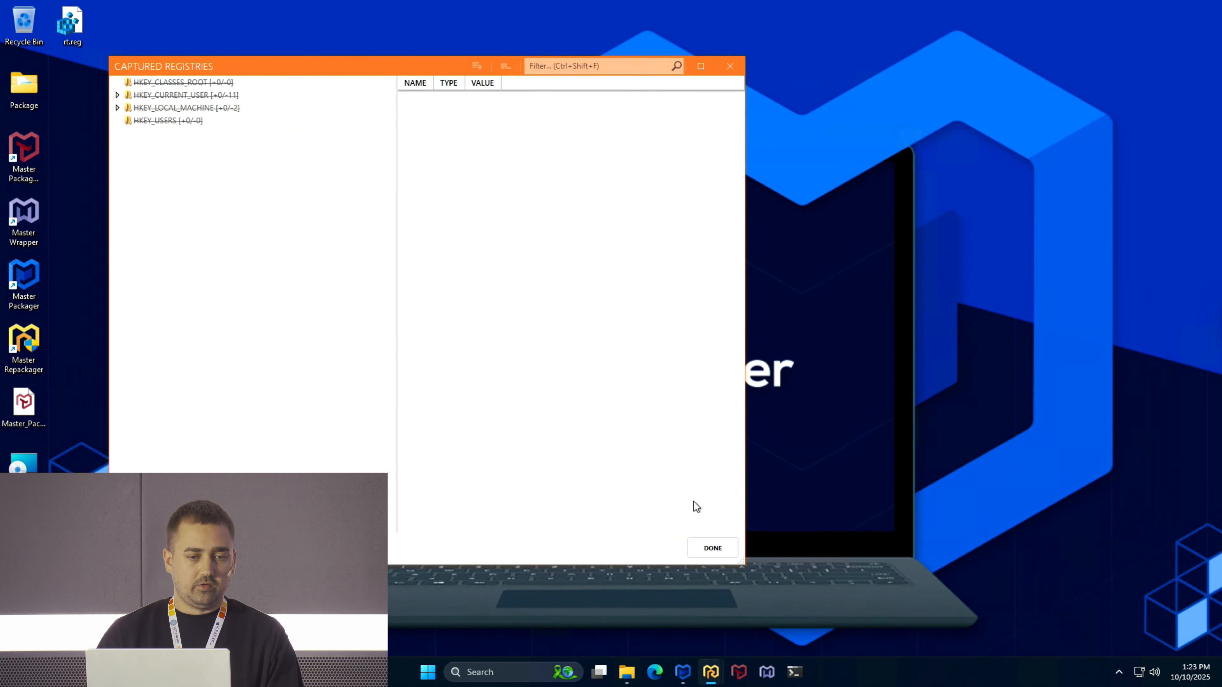
click(717, 547)
click(611, 496)
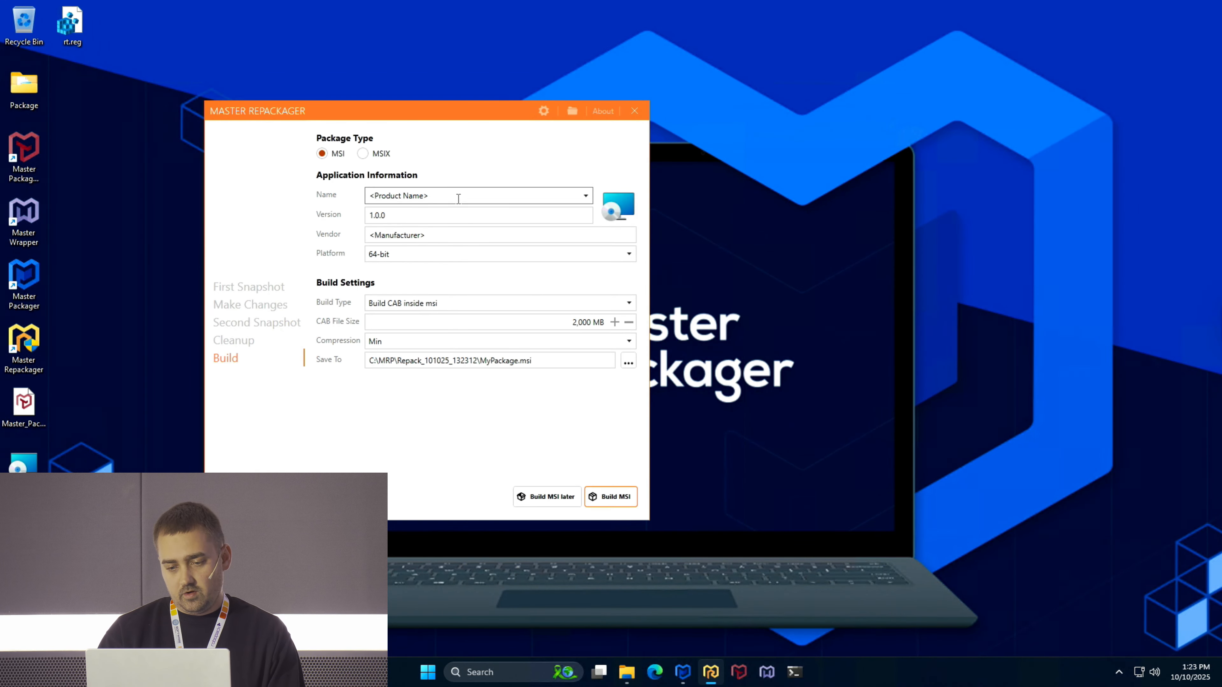
- Set the application name to Eclipse and the version to 4.37.0 for the MSI package
click(433, 198)
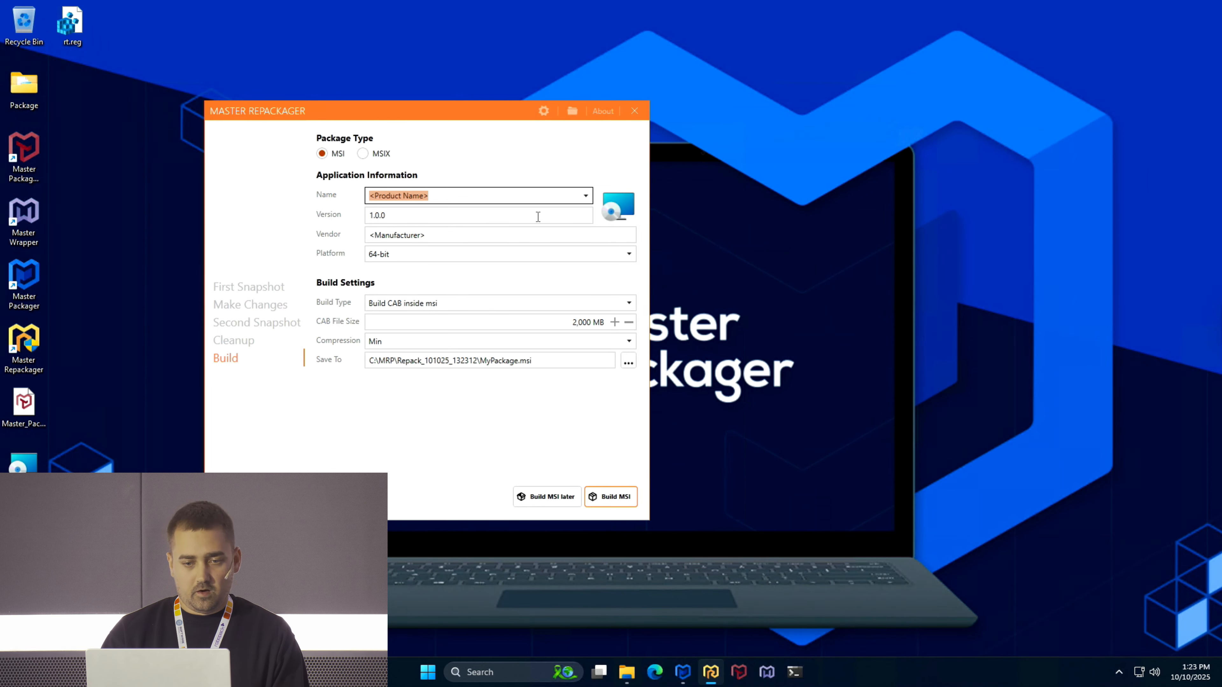
text(Eclipse)
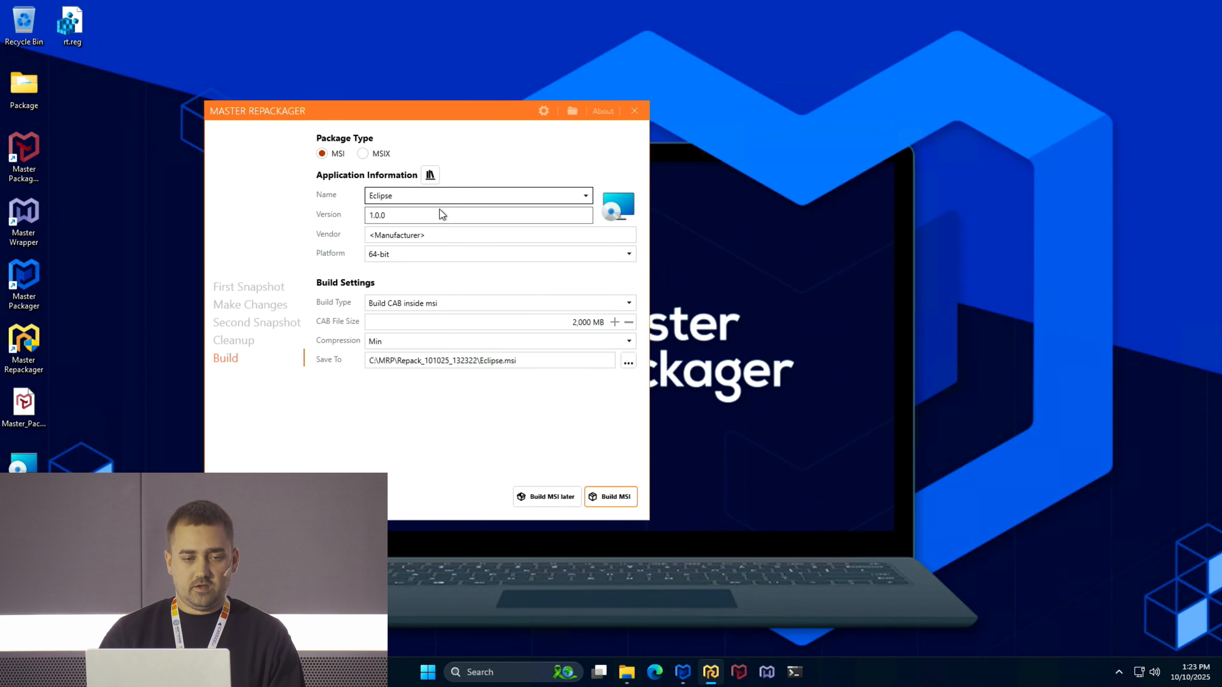
click(416, 210)
text(4)
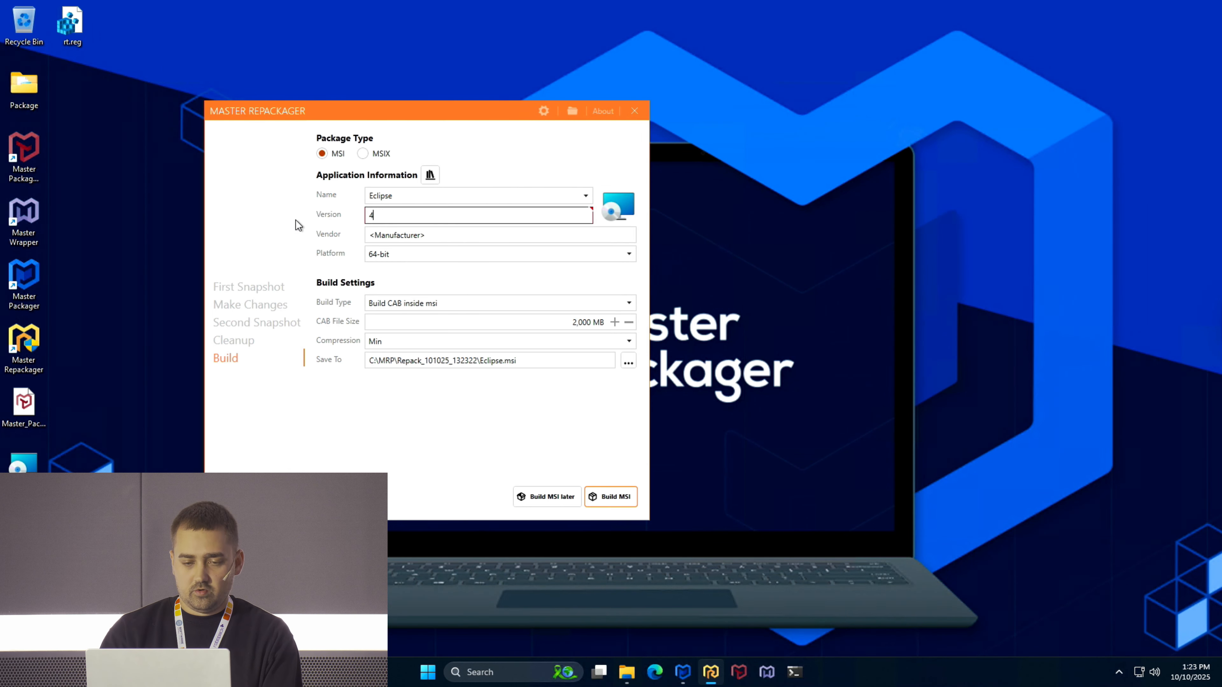
text(.370)
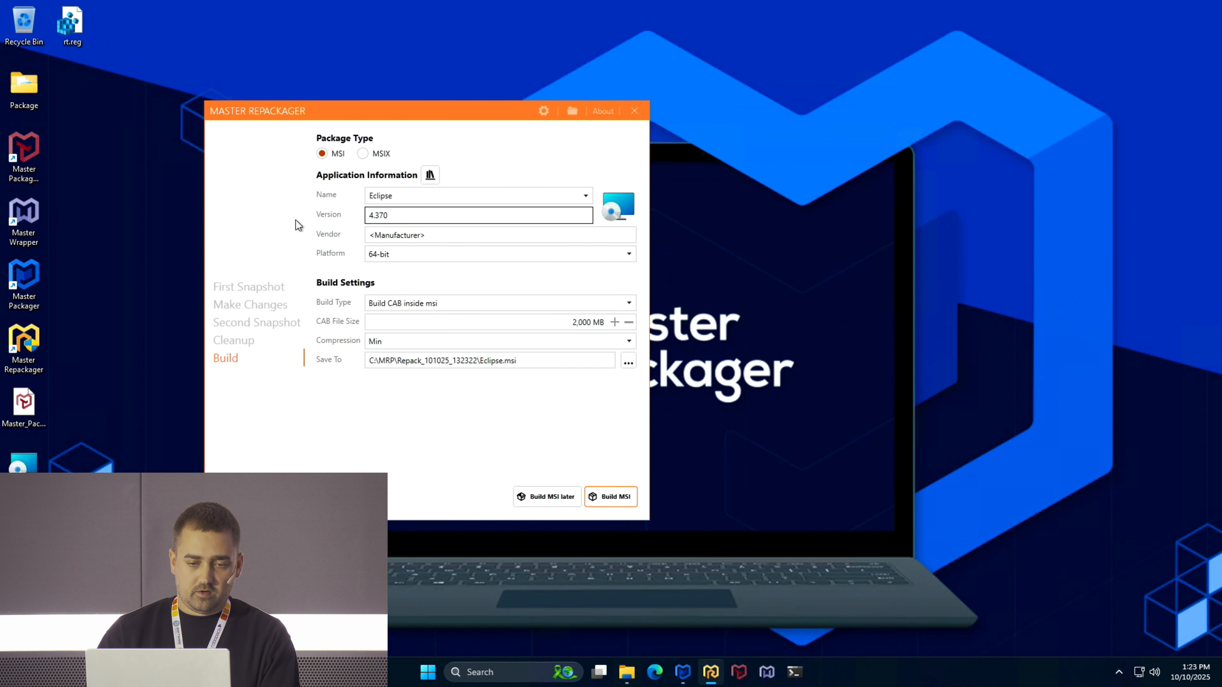
key(BackSpace)
text(.0)
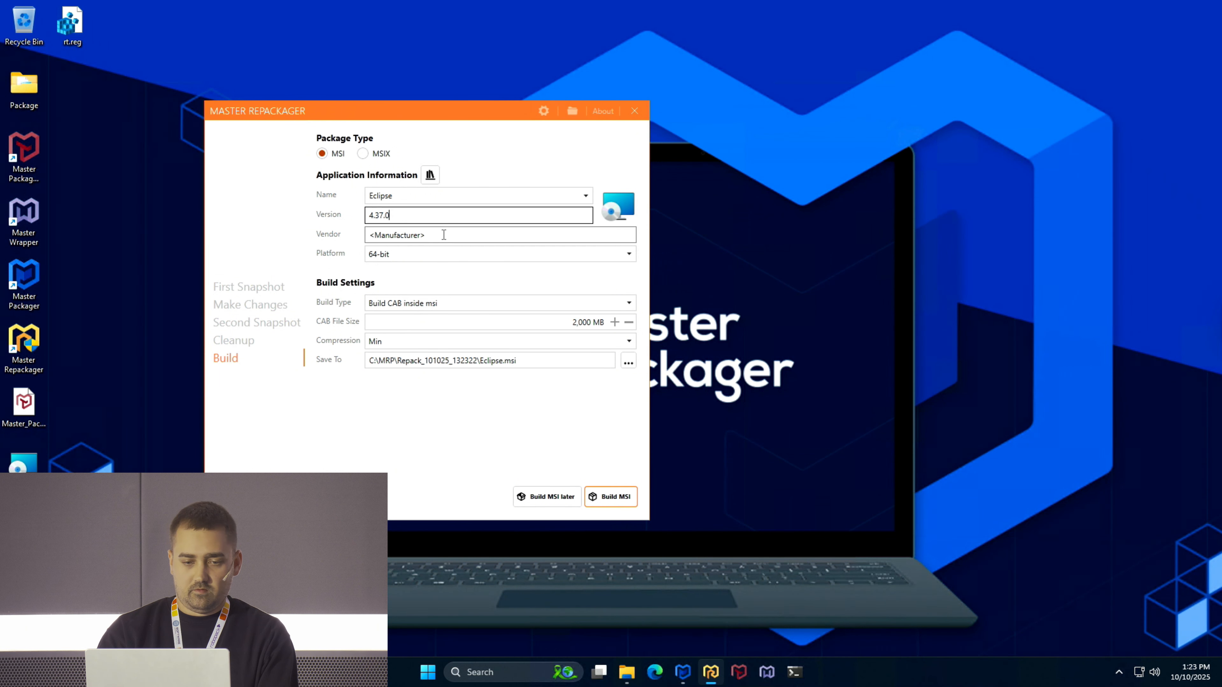
- Set the vendor to Eclipse foundation
click(443, 234)
text(Eclipse f)
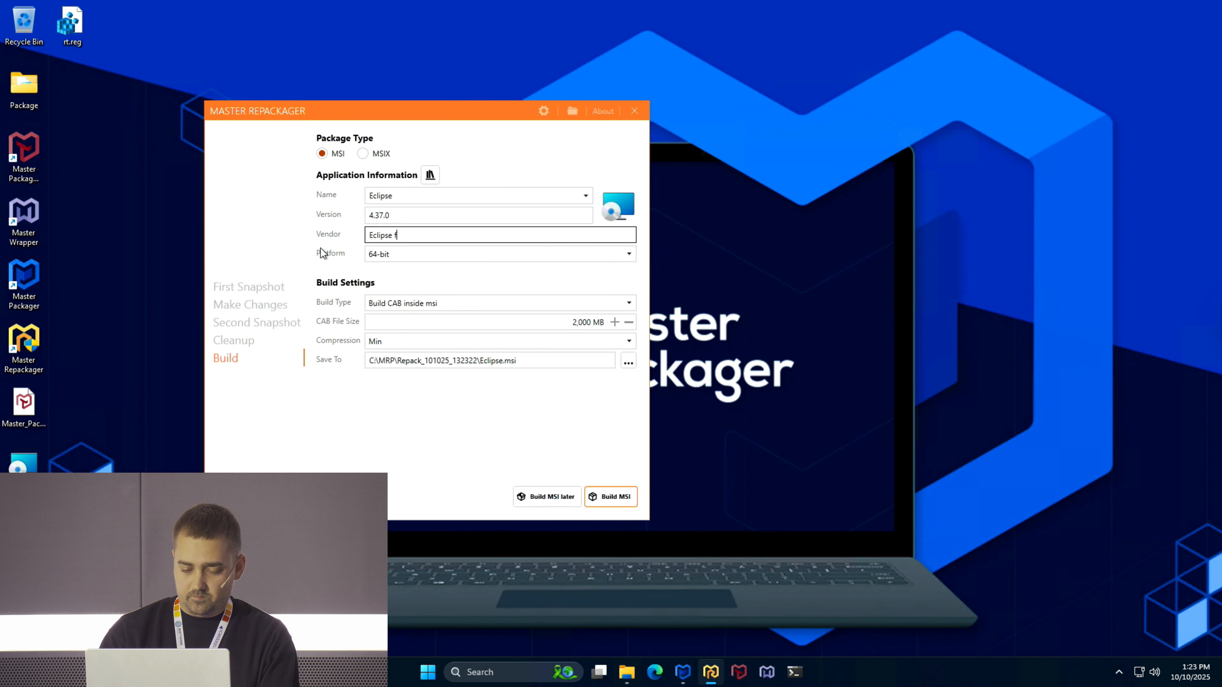
text(oundation)
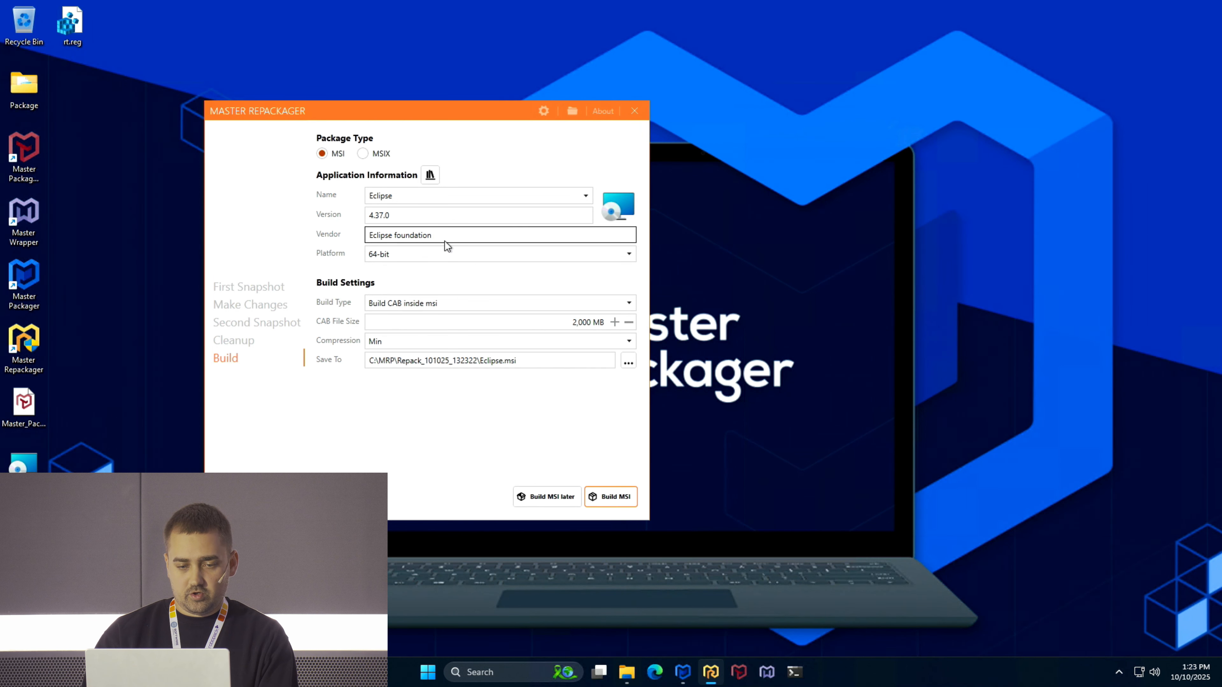
- Give the package the icon from eclipse-inst-jre-win64.exe in the desktop's Eclipse folder, and build the MSI
click(600, 200)
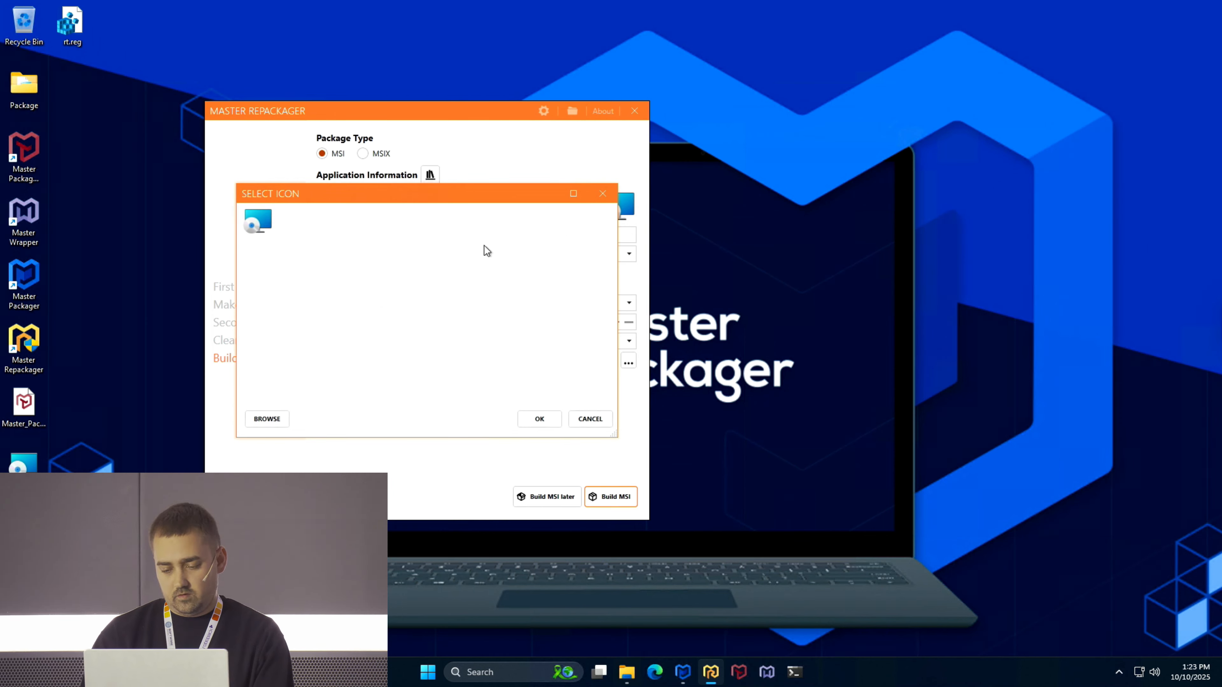
click(269, 412)
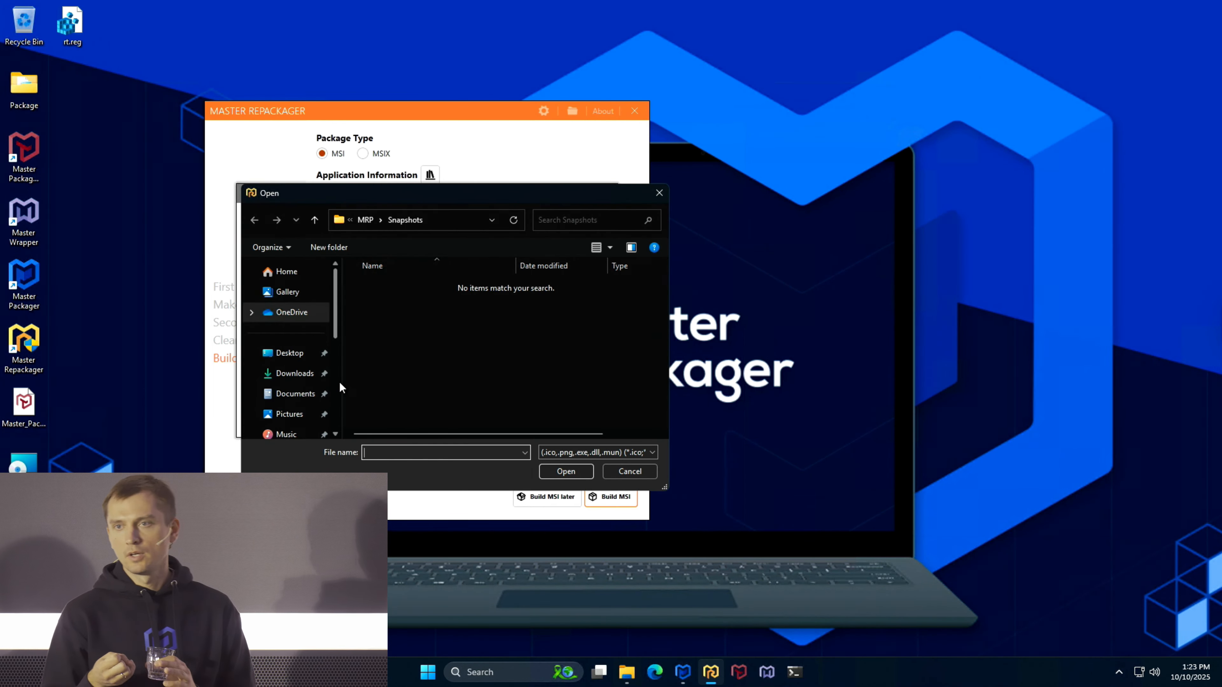
scroll(334, 380, down, 5)
click(289, 390)
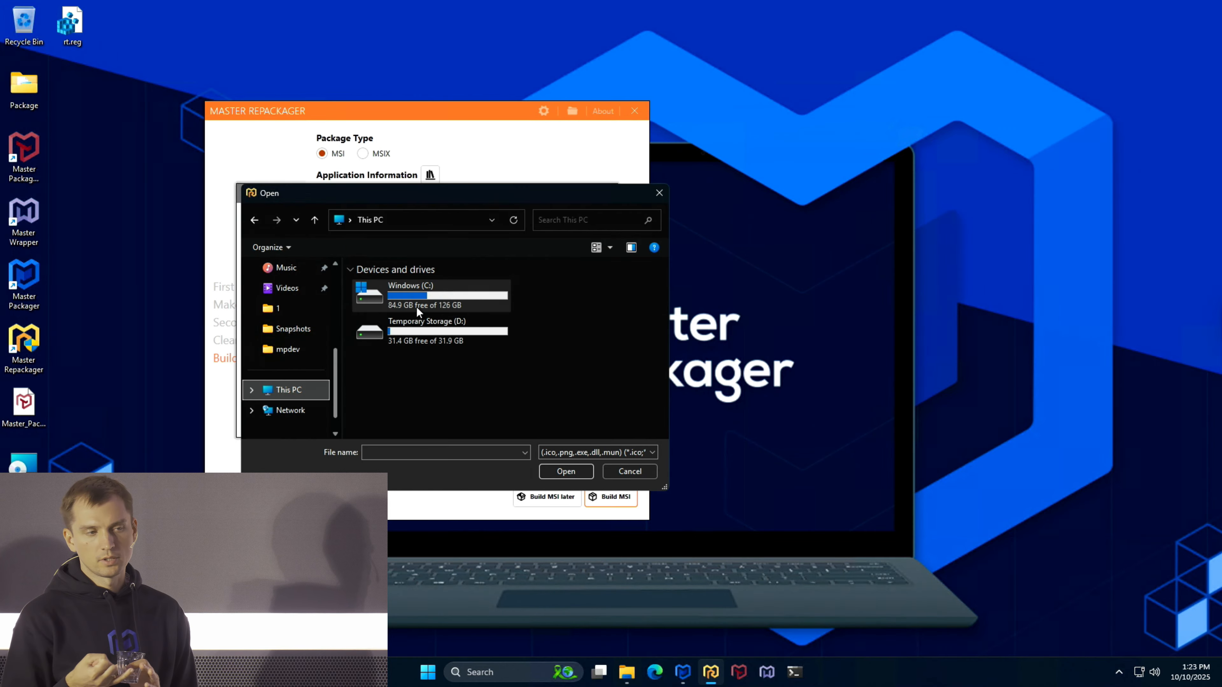
scroll(335, 314, up, 2)
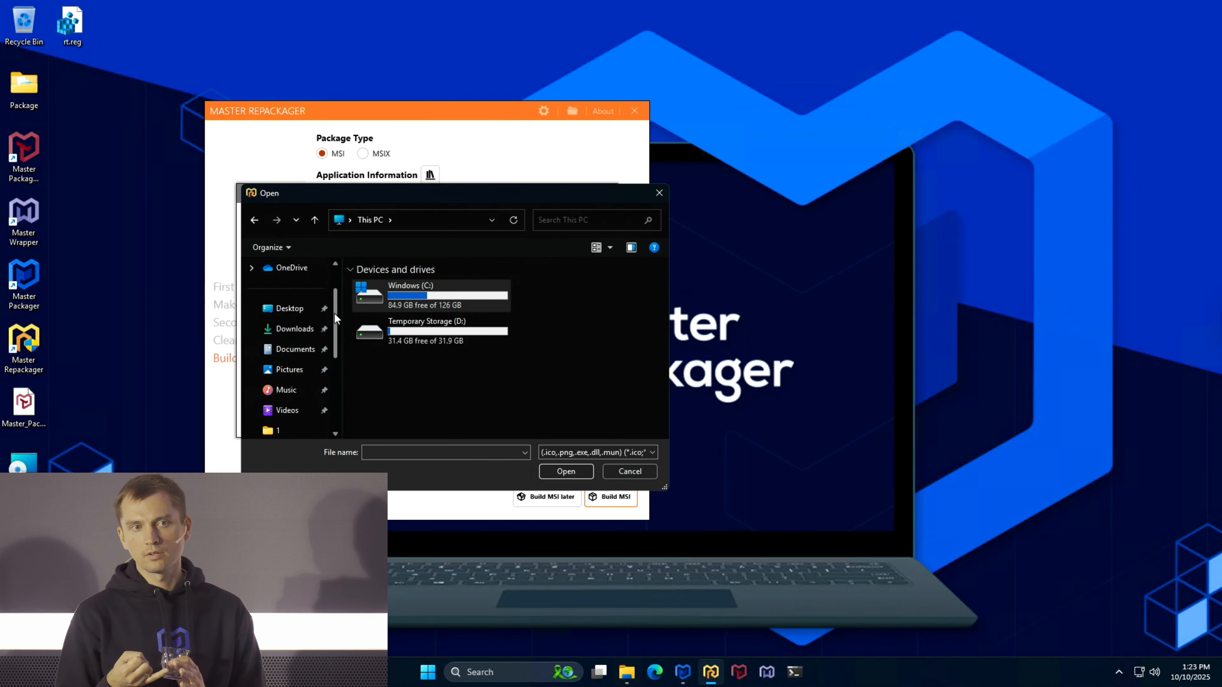
click(293, 308)
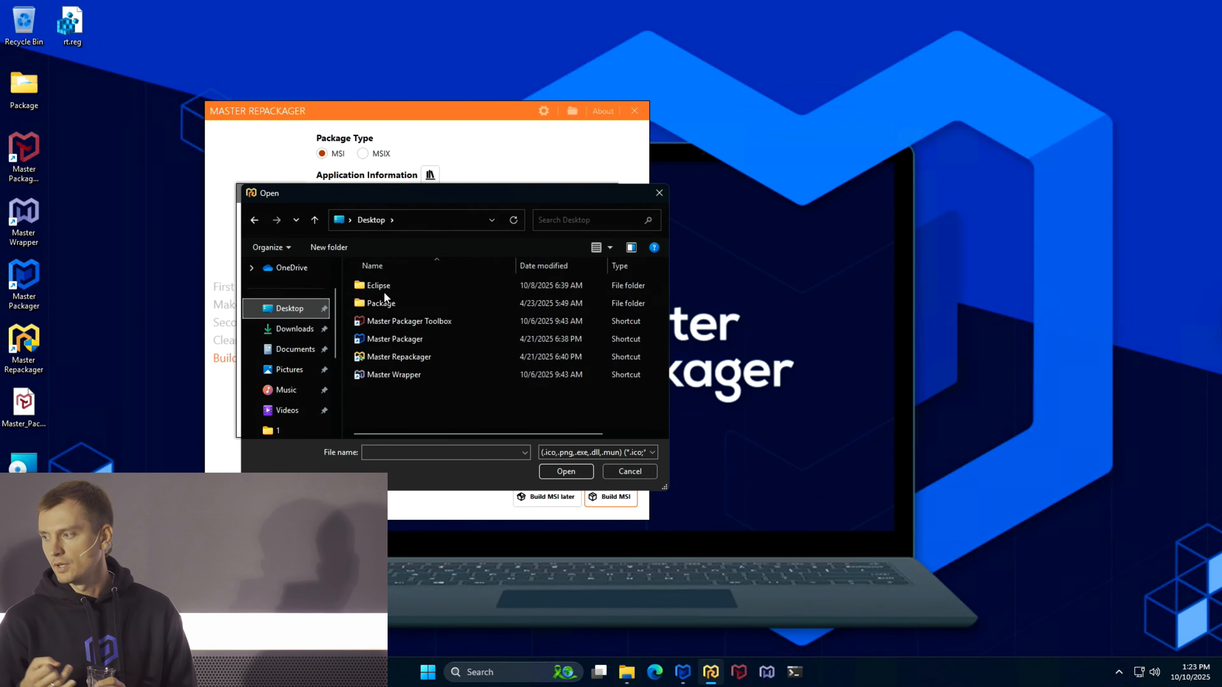
double_click(382, 286)
click(385, 374)
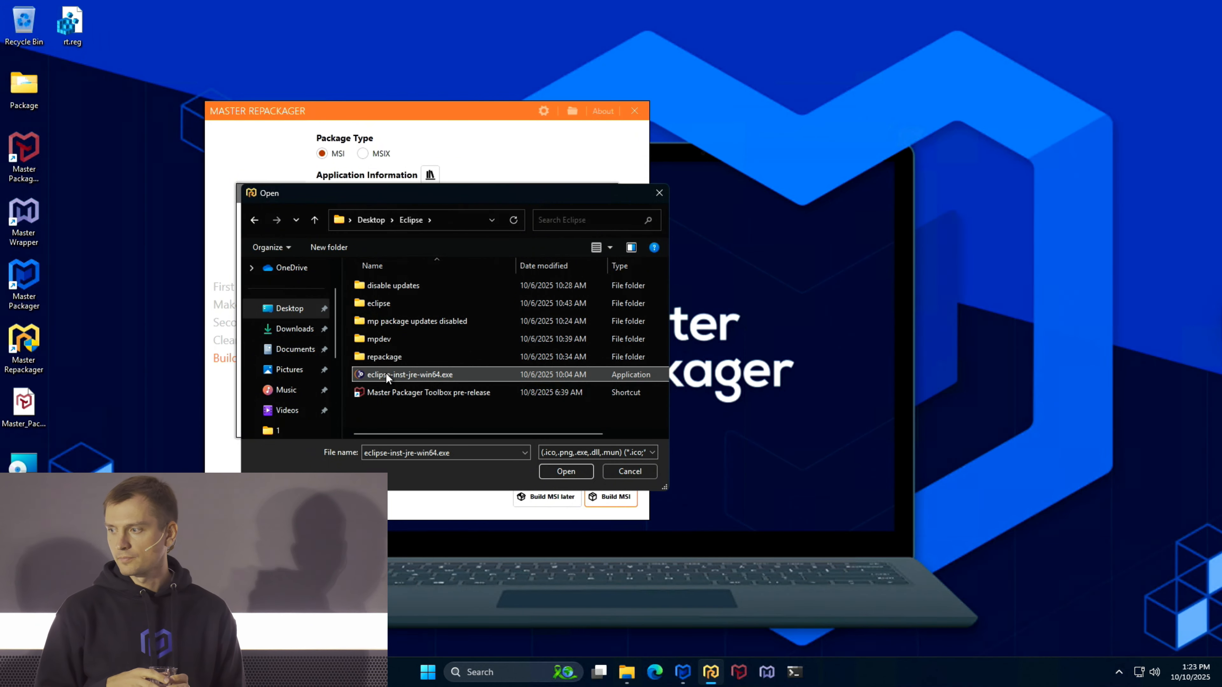
double_click(385, 374)
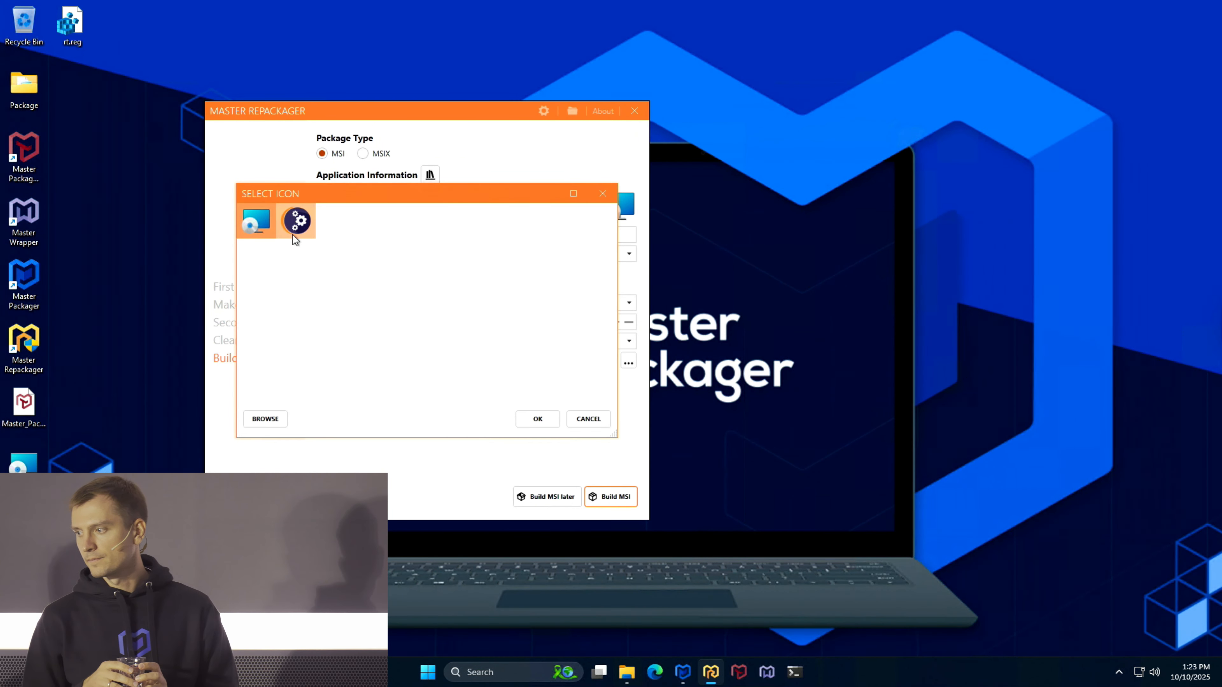
click(293, 235)
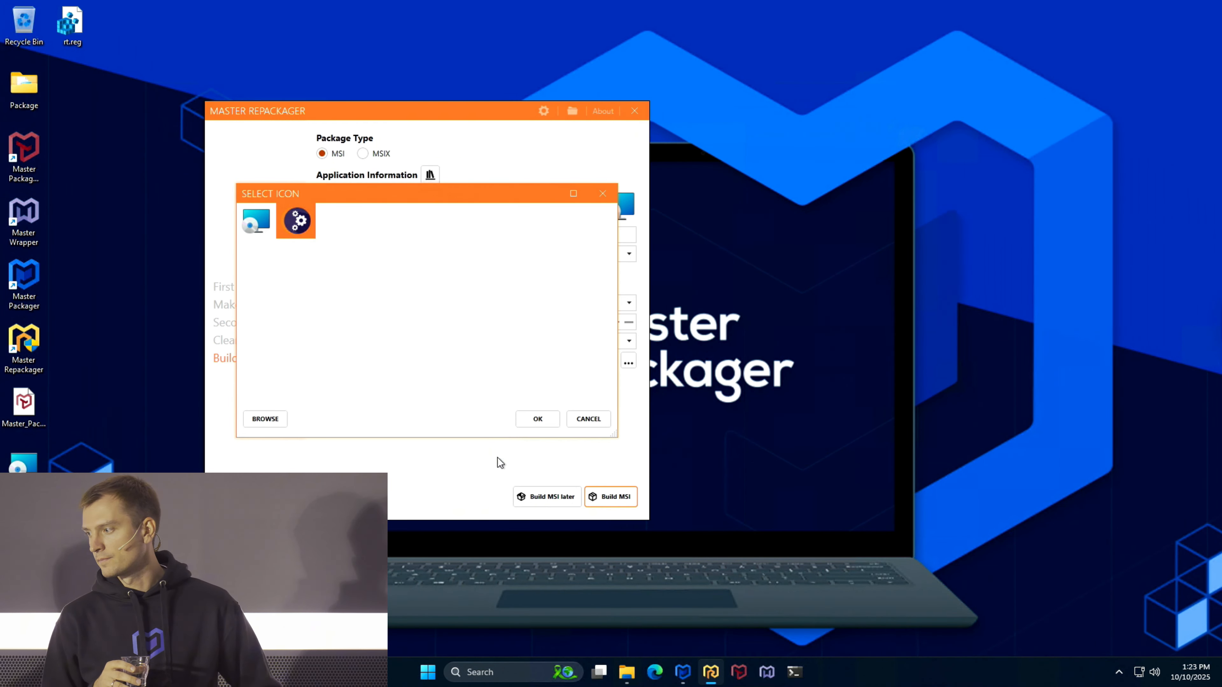
click(613, 496)
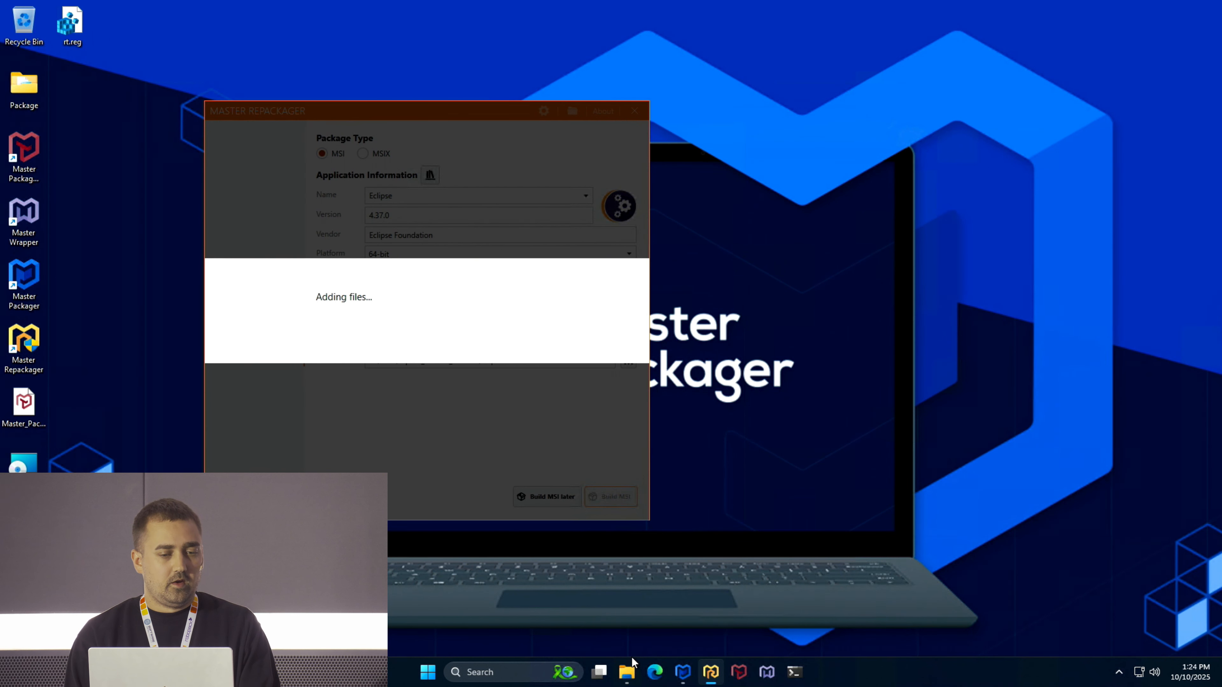
- Open eclipse.ini from C:\Program Files\eclipse\java-2025-09\eclipse in Visual Studio Code
click(626, 670)
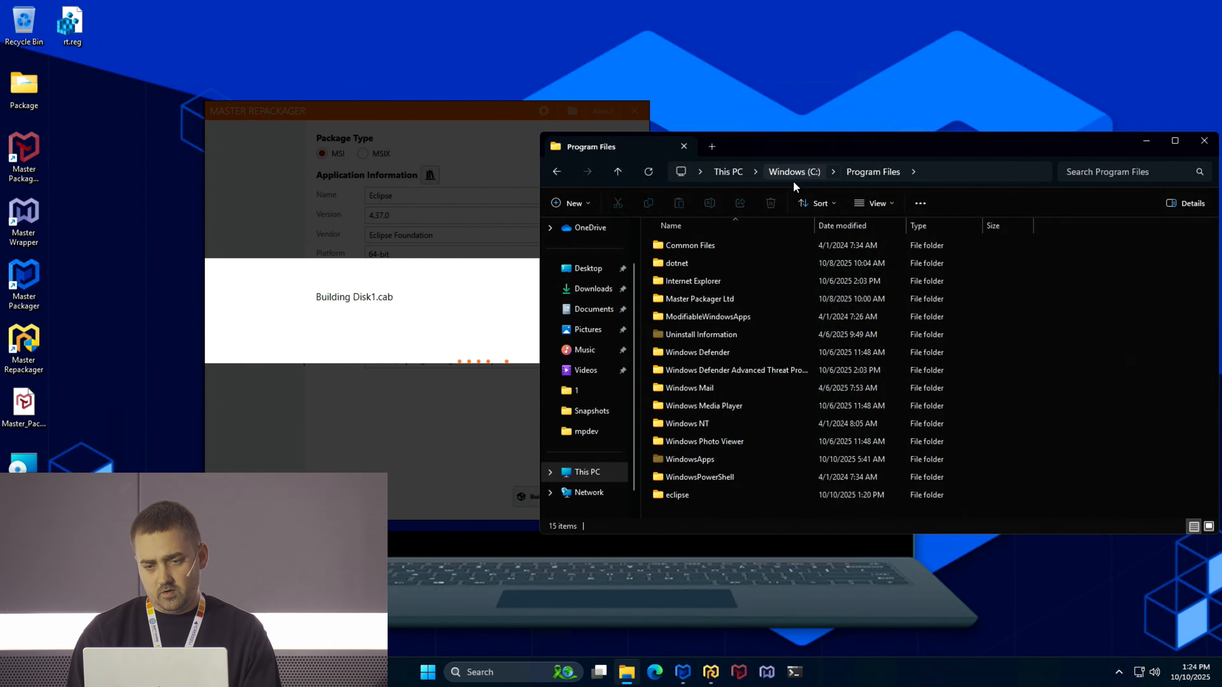
double_click(680, 495)
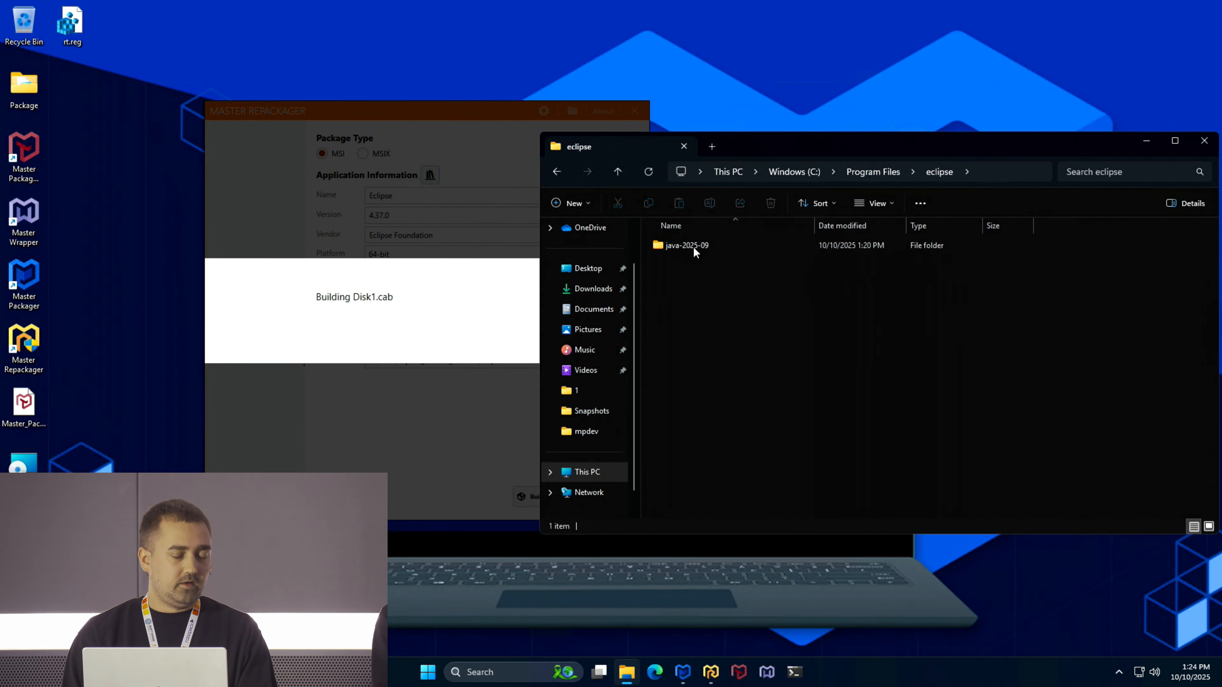
double_click(693, 246)
double_click(693, 244)
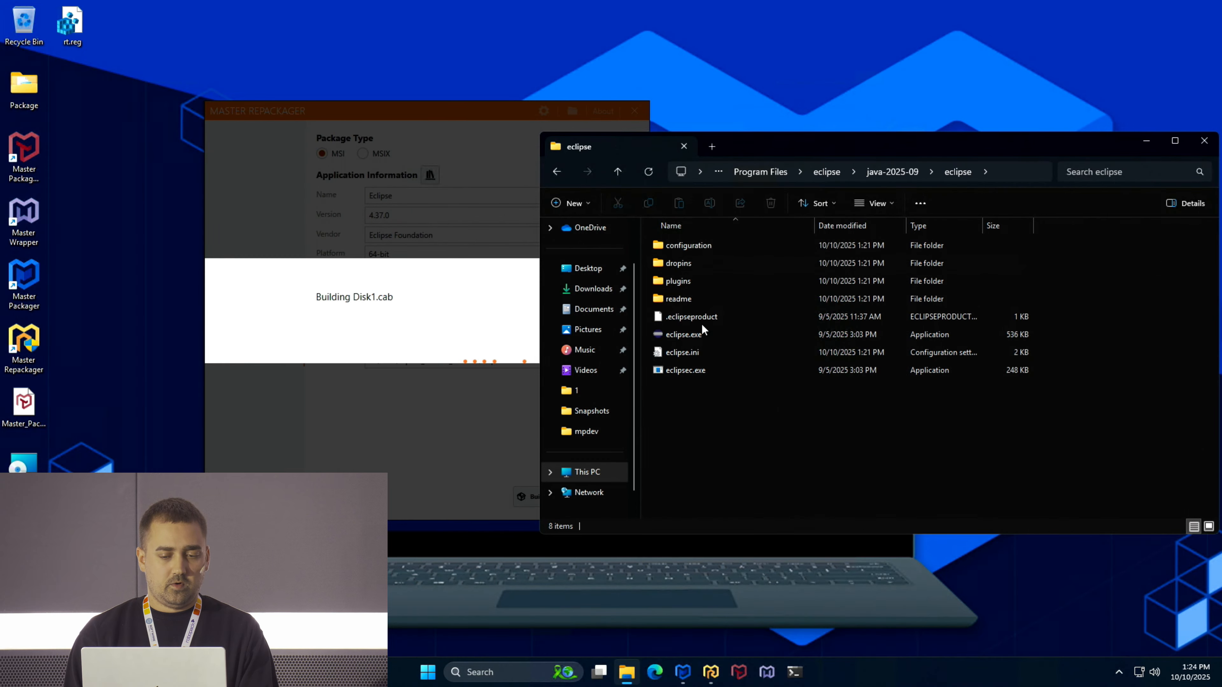
right_click(686, 357)
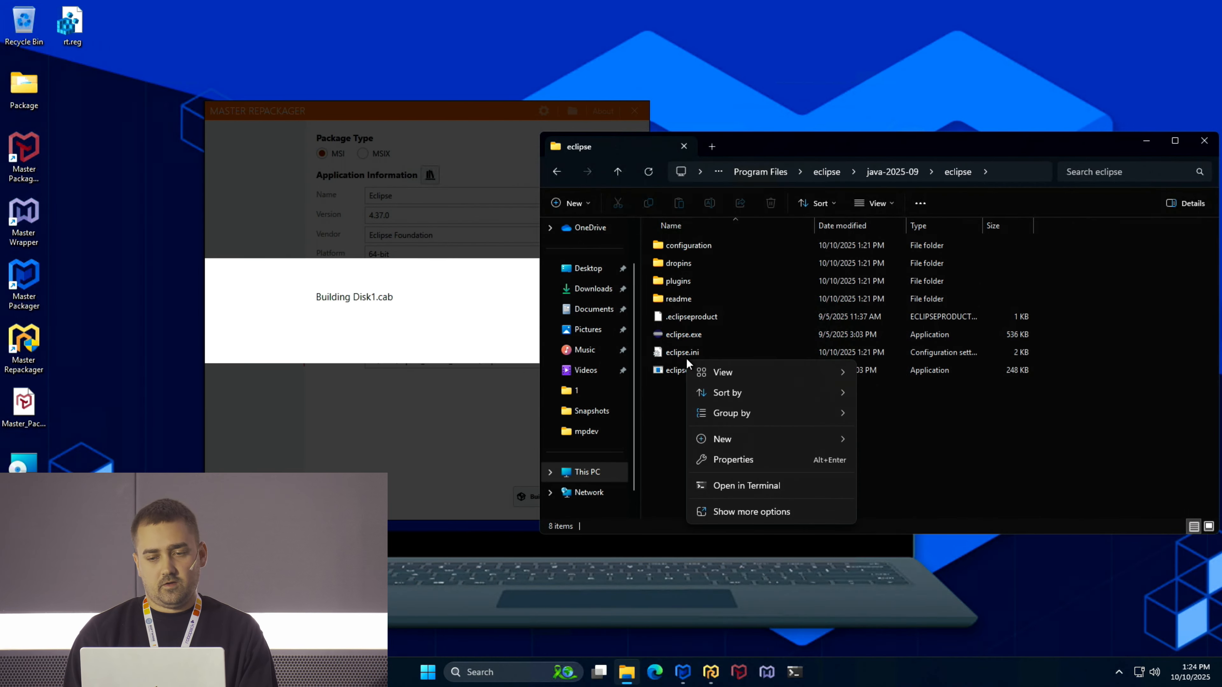
click(681, 350)
right_click(681, 350)
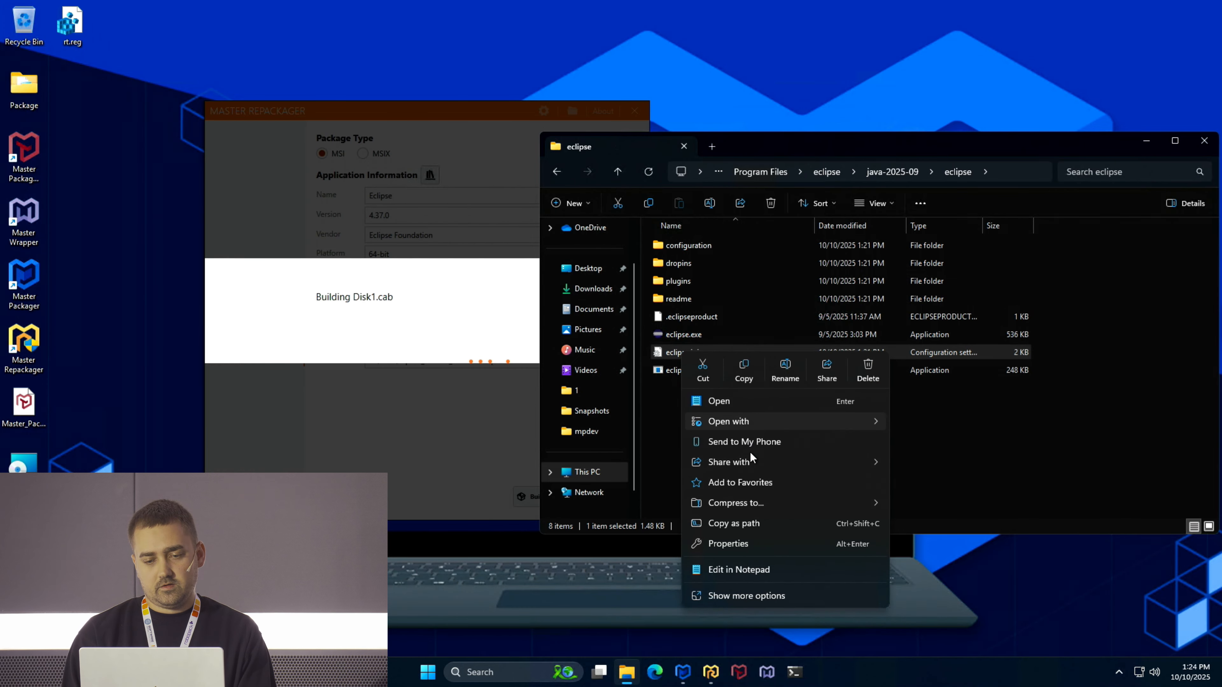
click(759, 596)
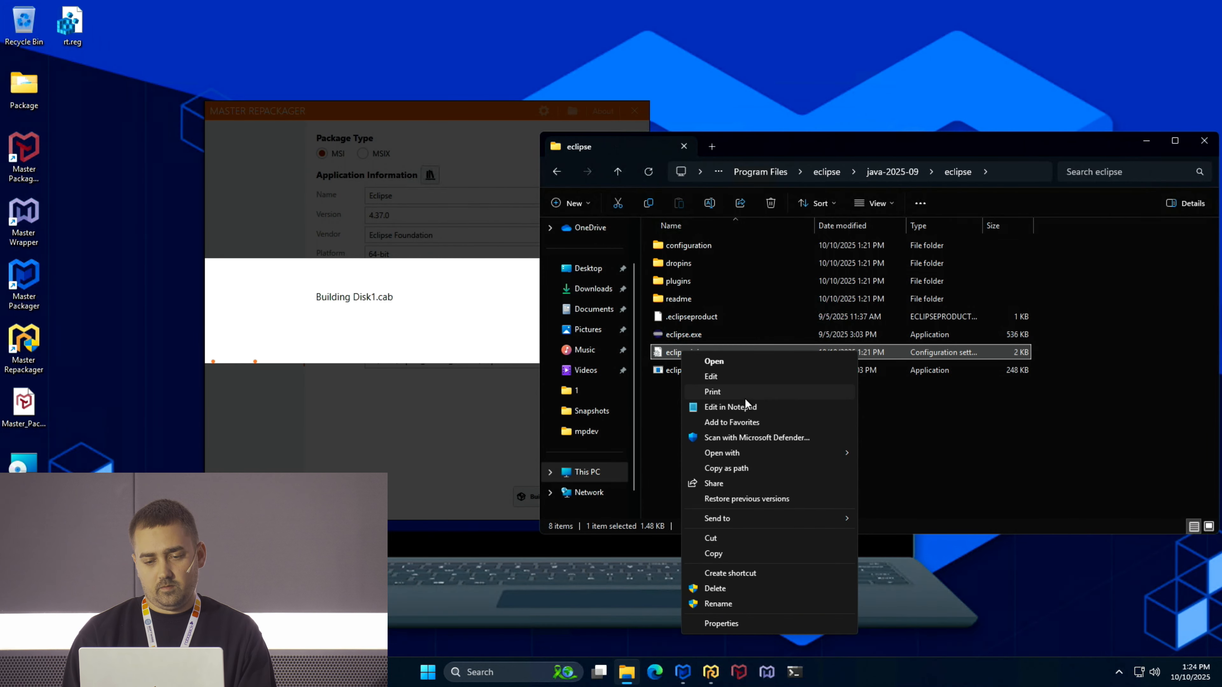
mouse_move(739, 452)
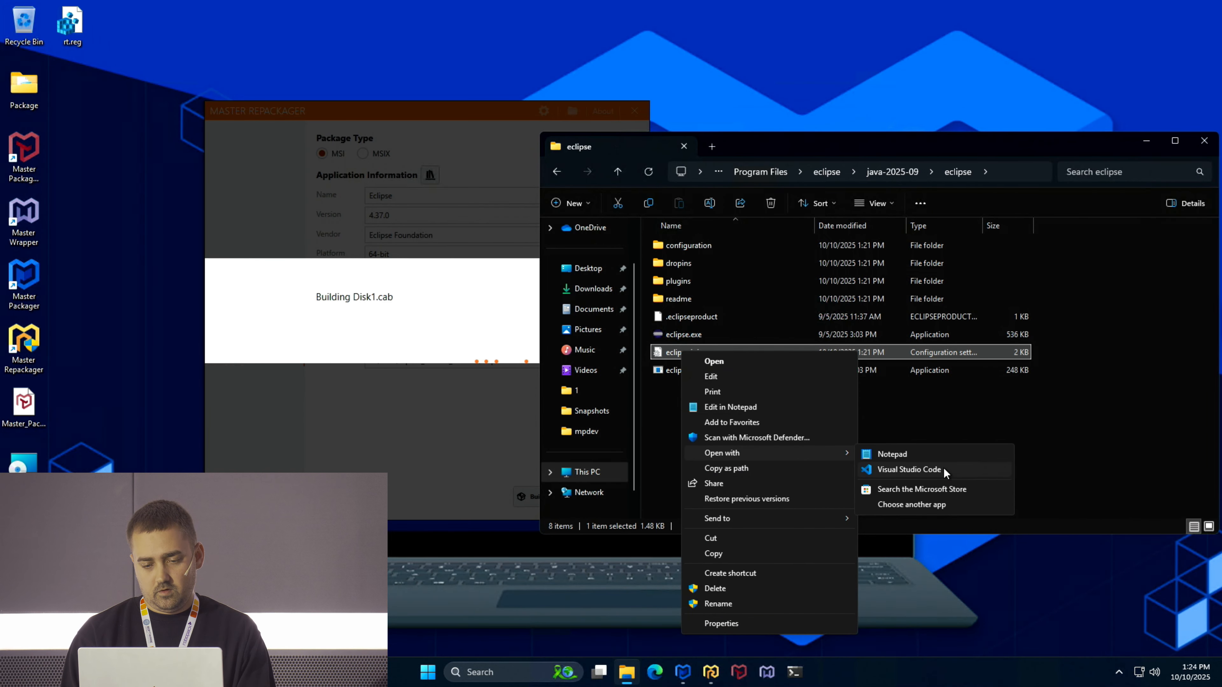
click(943, 467)
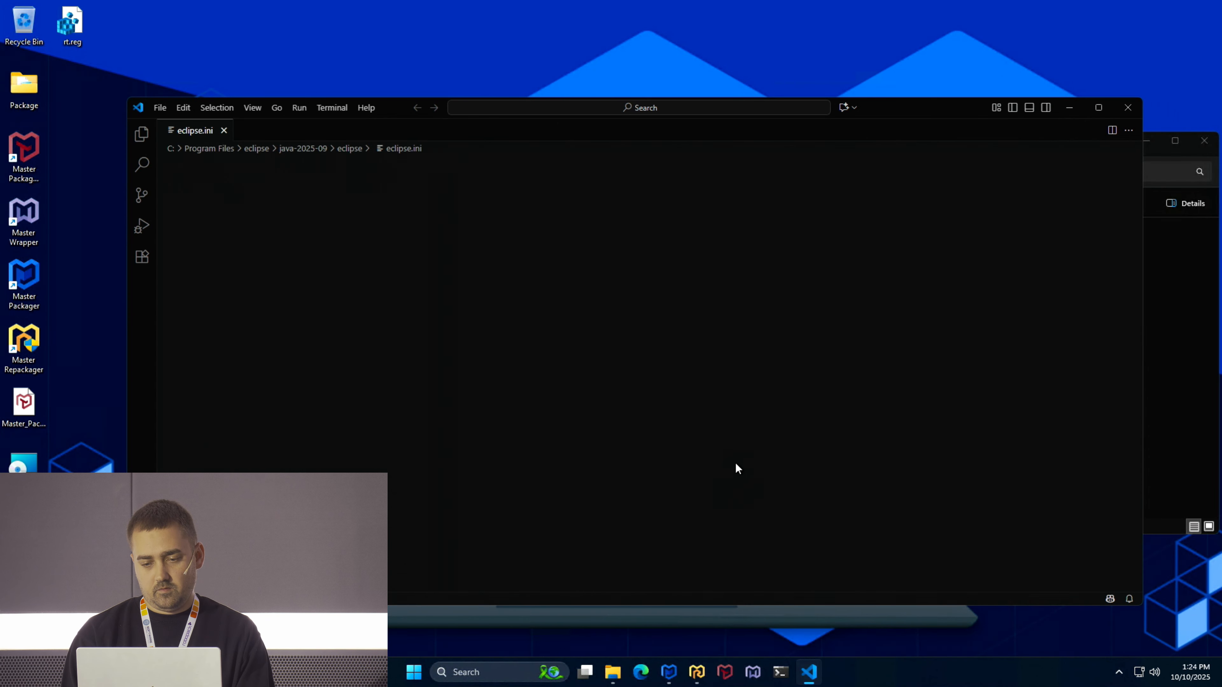
- Examine the launcher library path in eclipse.ini for its dependence on the user profile, and put the editor away
click(1098, 110)
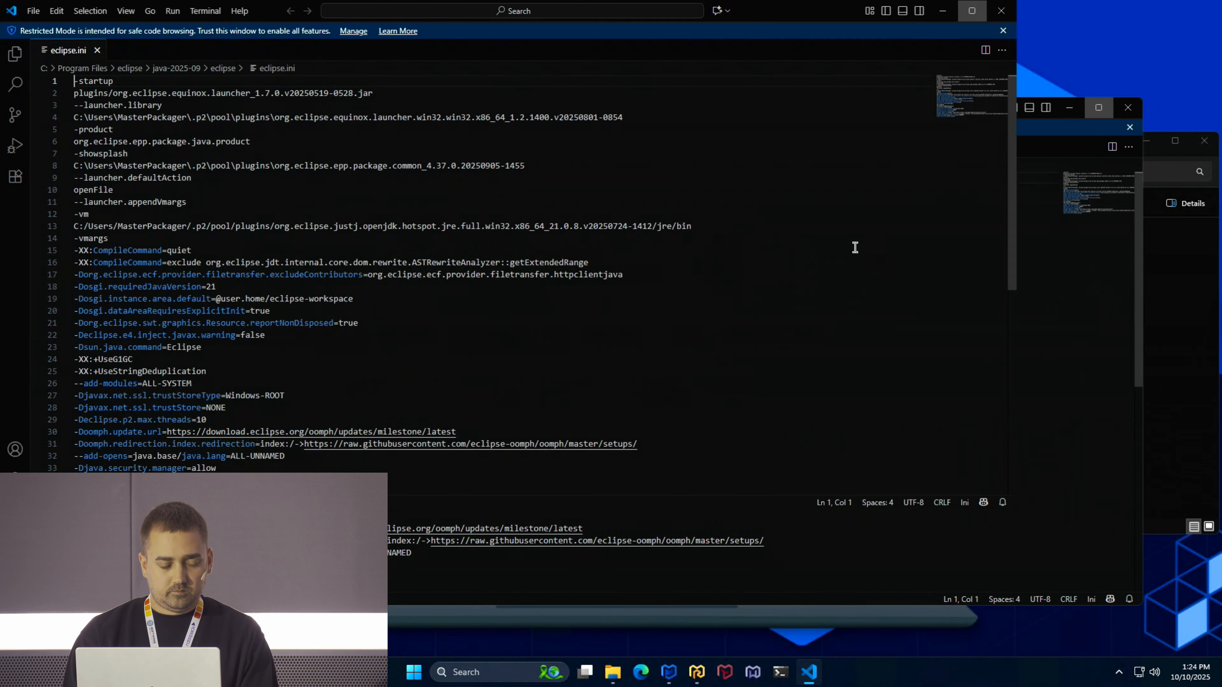
click(855, 247)
key(ctrl+equal)
key(ctrl+equal)
key(ctrl+equal)
key(ctrl+equal)
key(ctrl+equal)
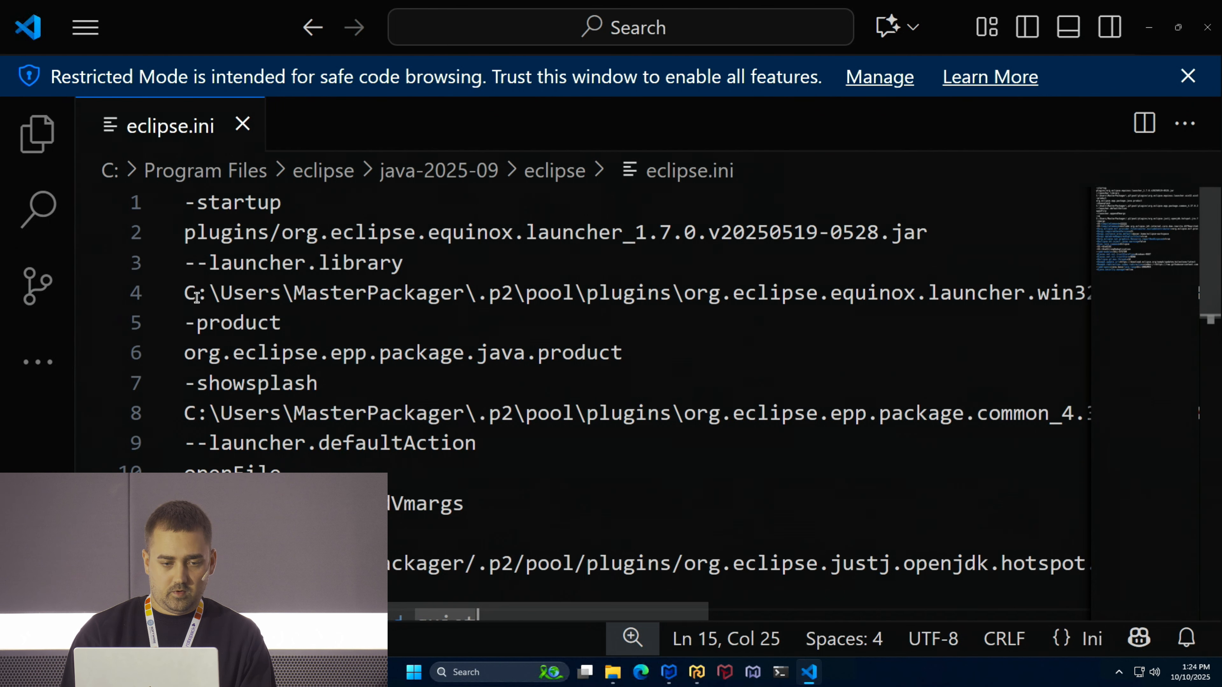
drag(184, 292, 245, 300)
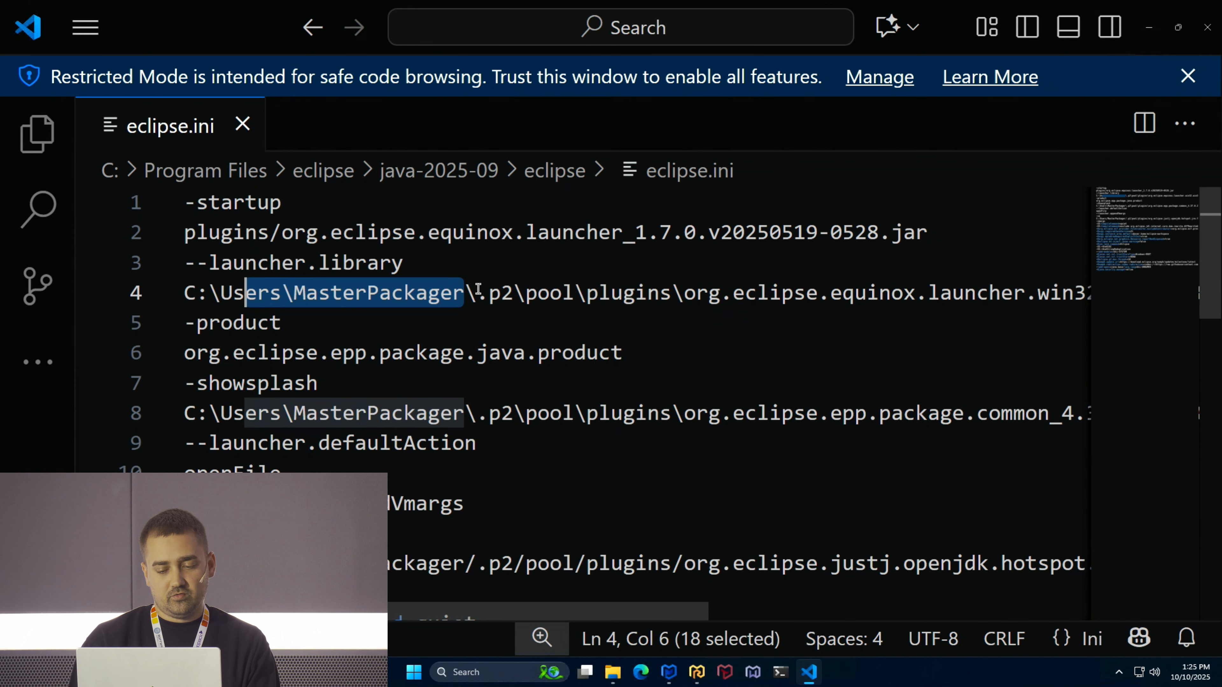
key(ctrl+minus)
key(ctrl+minus)
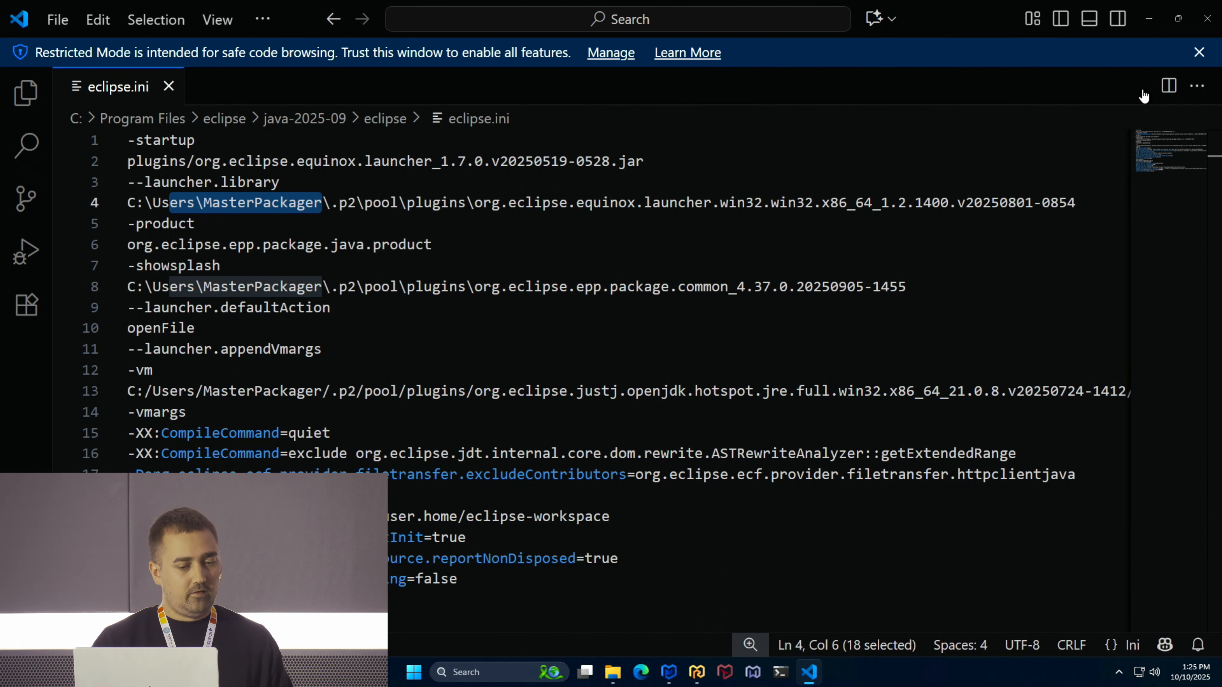
click(1149, 19)
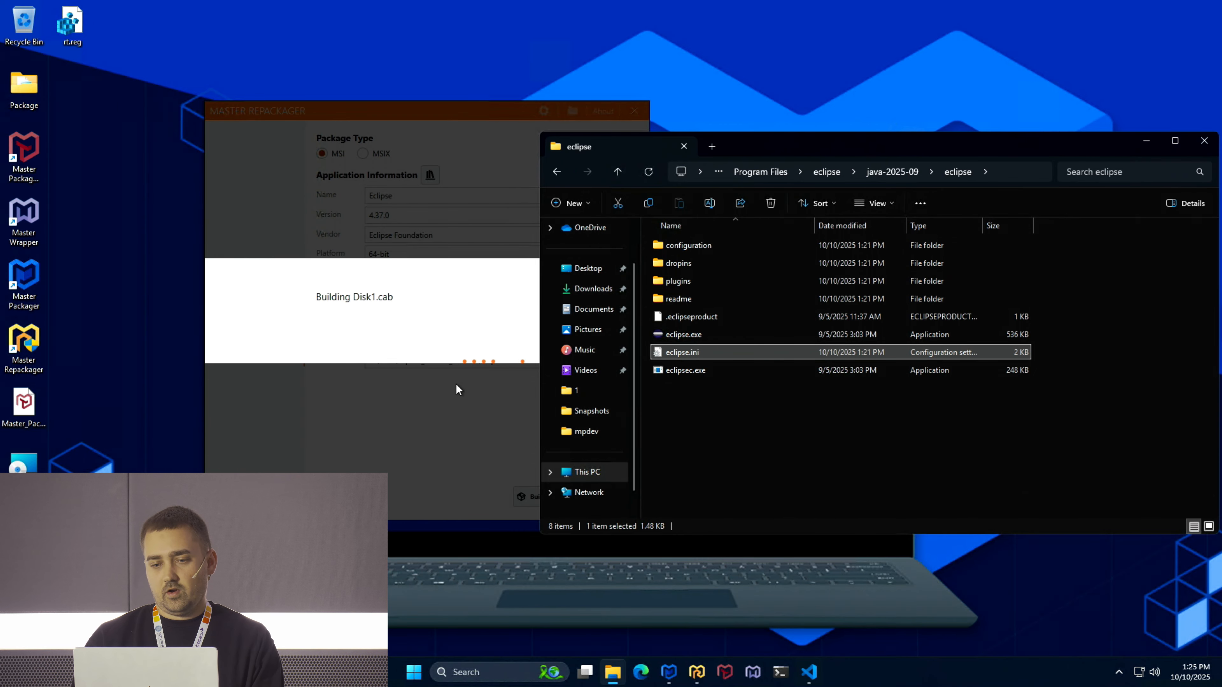
- Bring up the desktop's Eclipse folder, and start a new MSI project in Master Packager
double_click(24, 529)
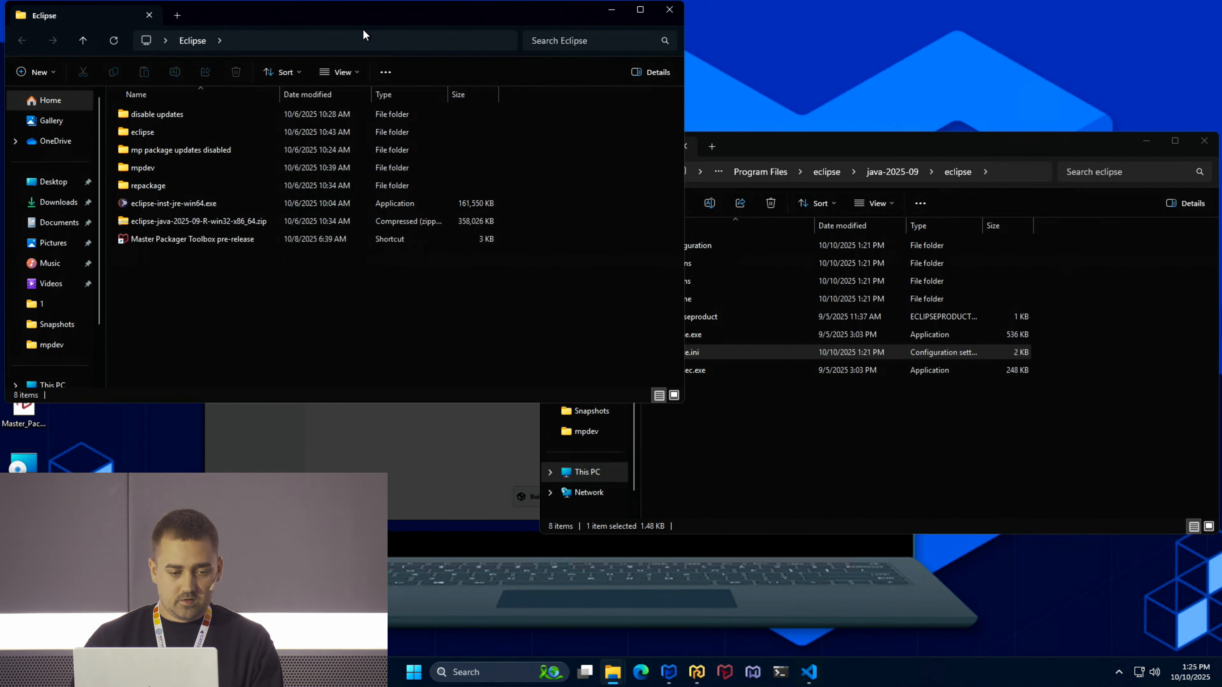
drag(364, 32, 456, 129)
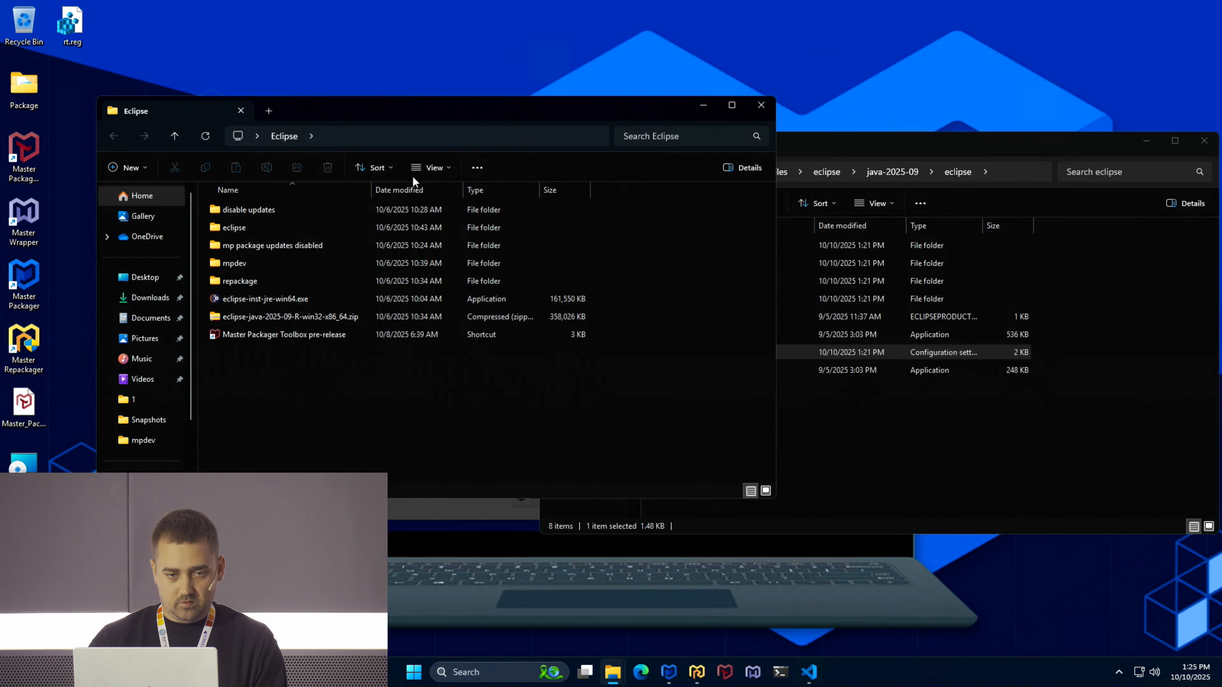
click(26, 276)
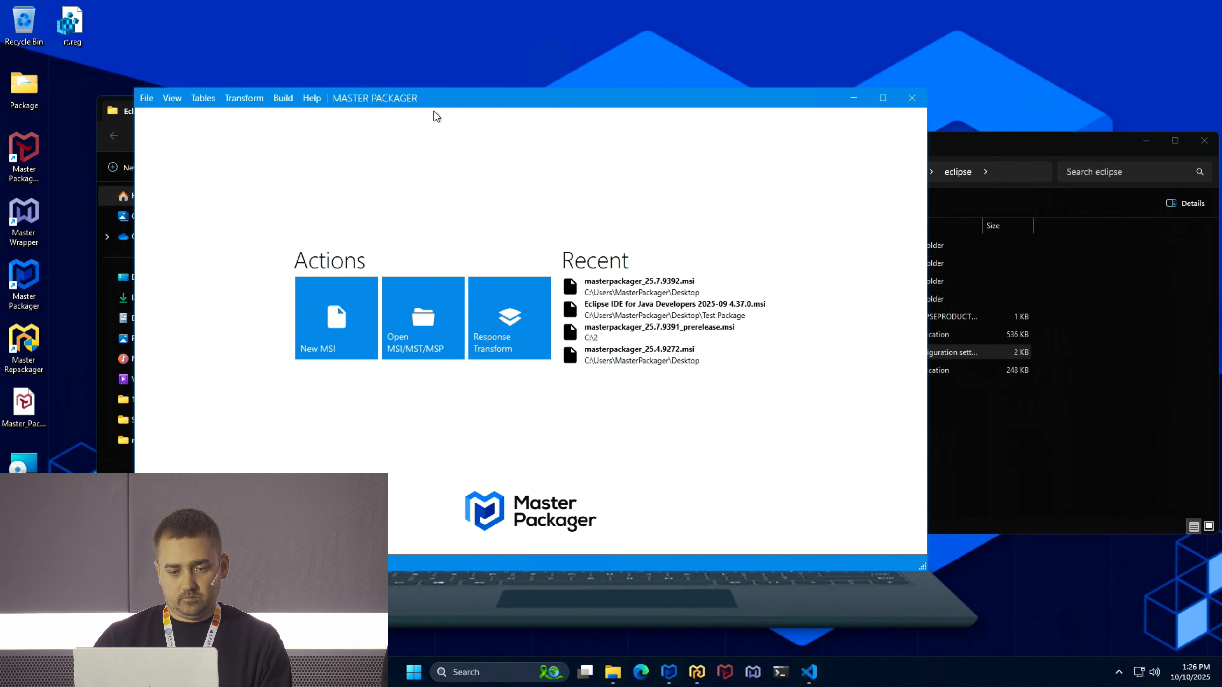
drag(450, 97, 579, 95)
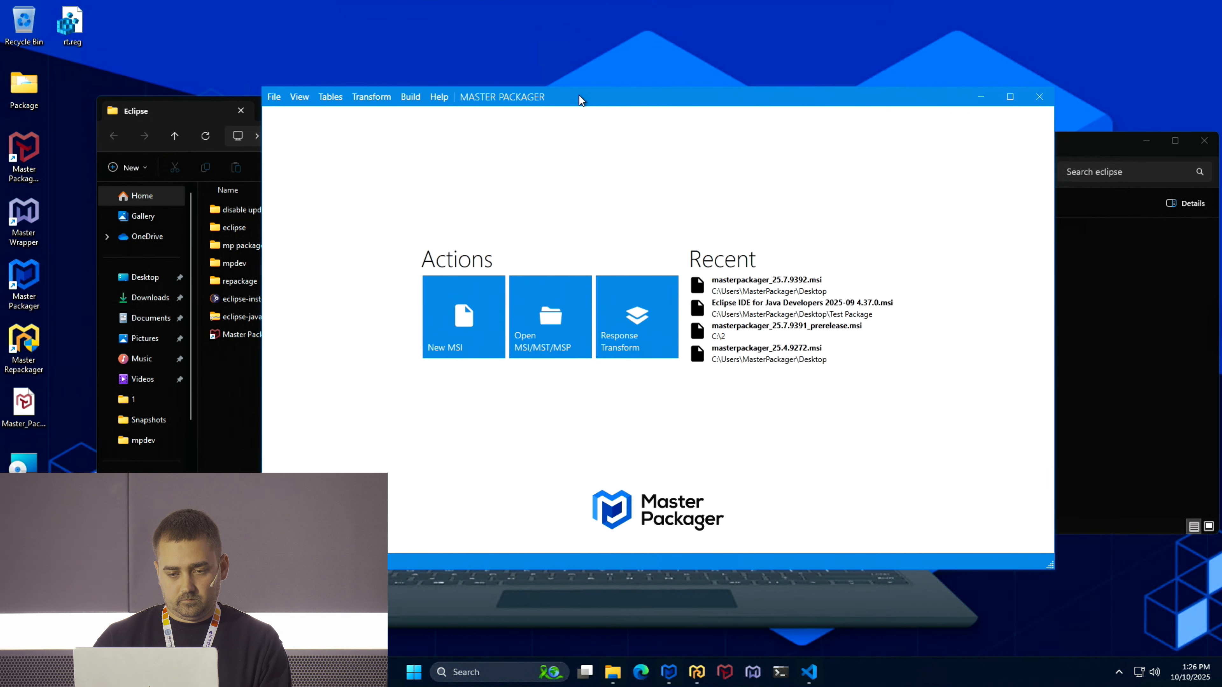
click(475, 325)
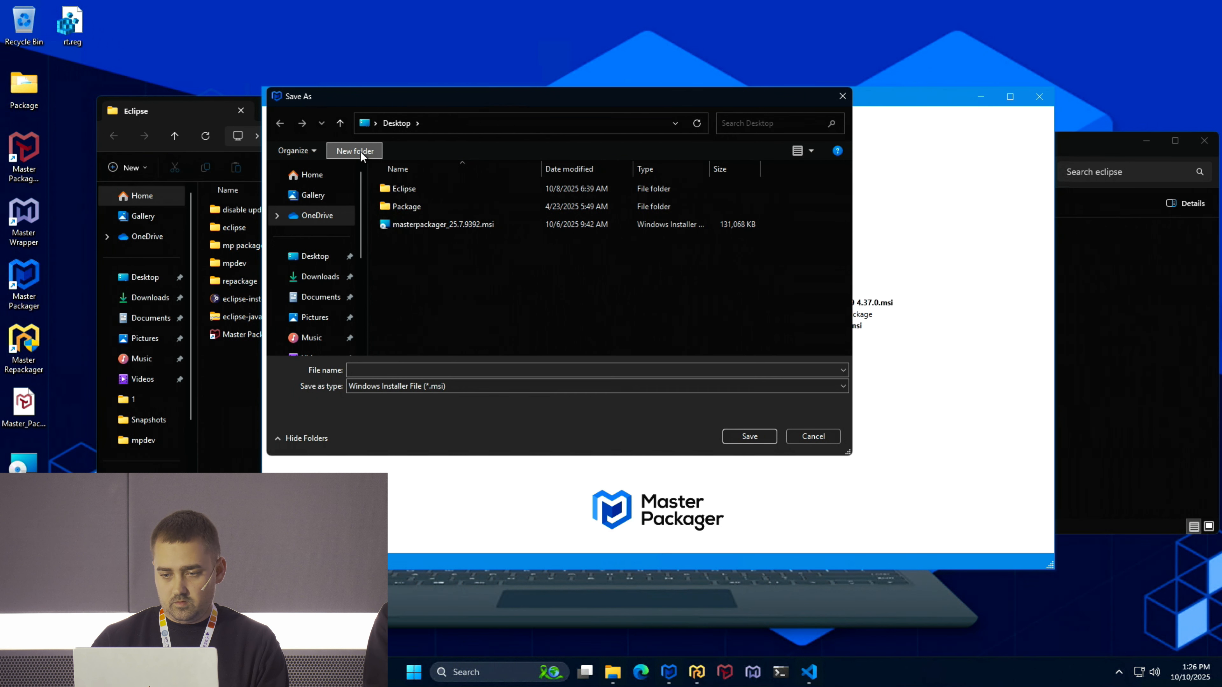
- Create a folder named Demo on the desktop and open it as the save location for the new MSI
text(d)
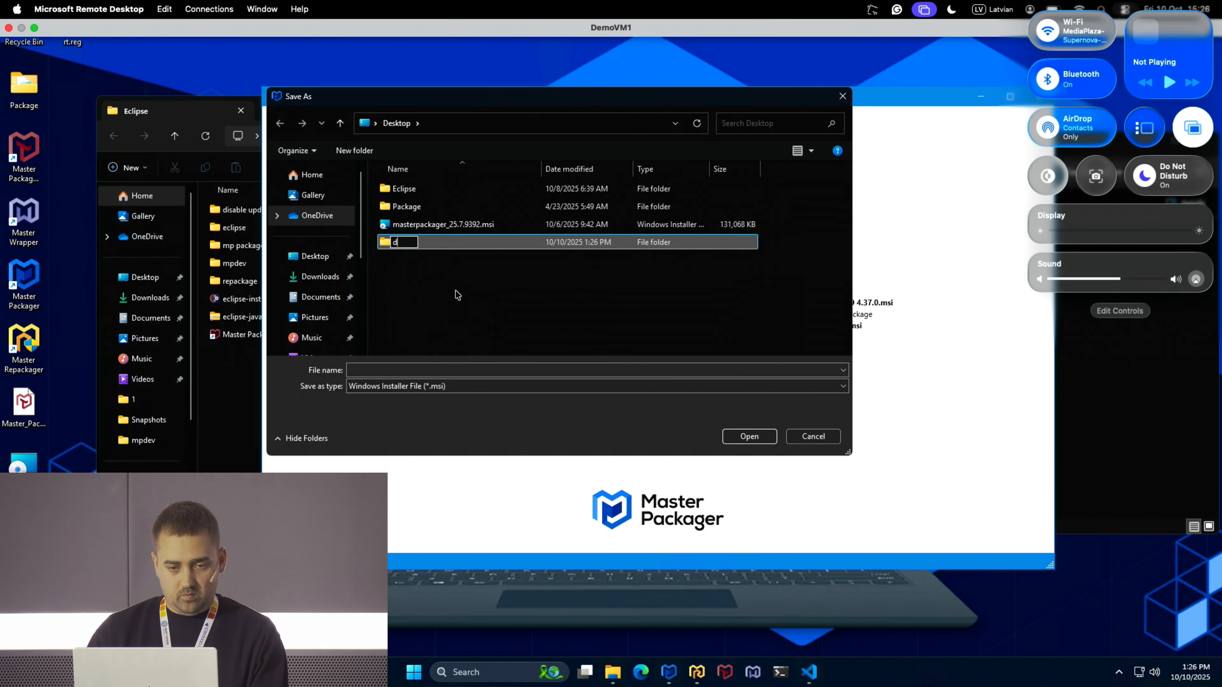
click(424, 245)
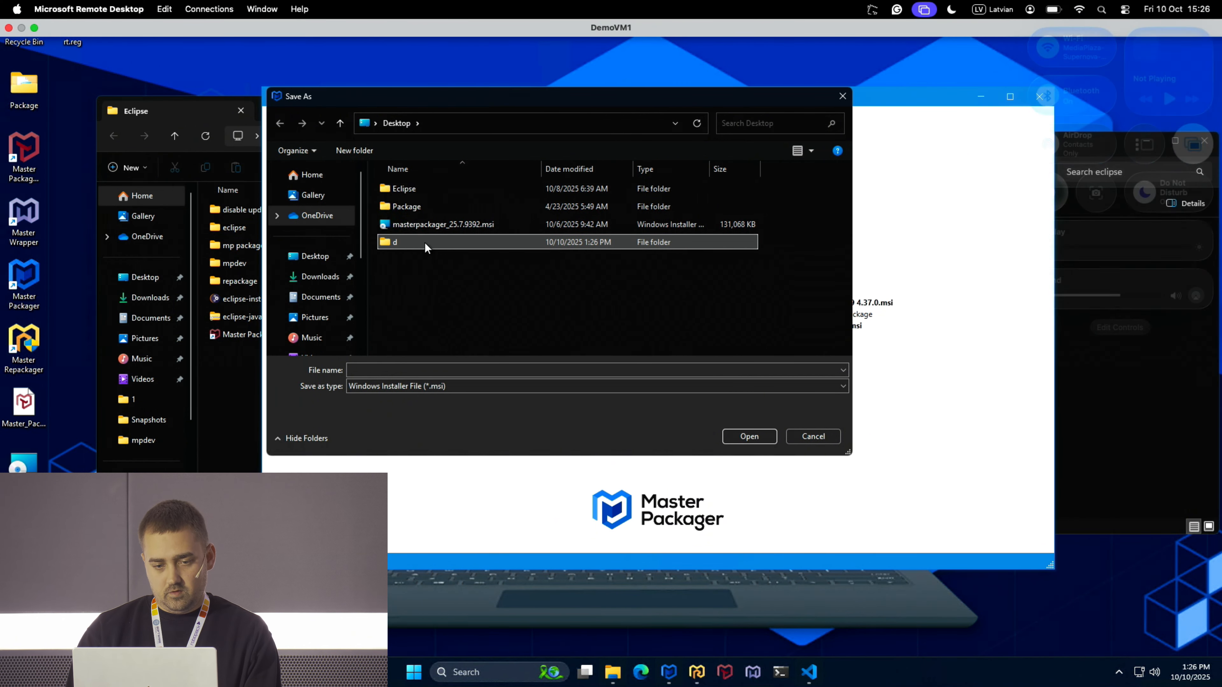
click(402, 242)
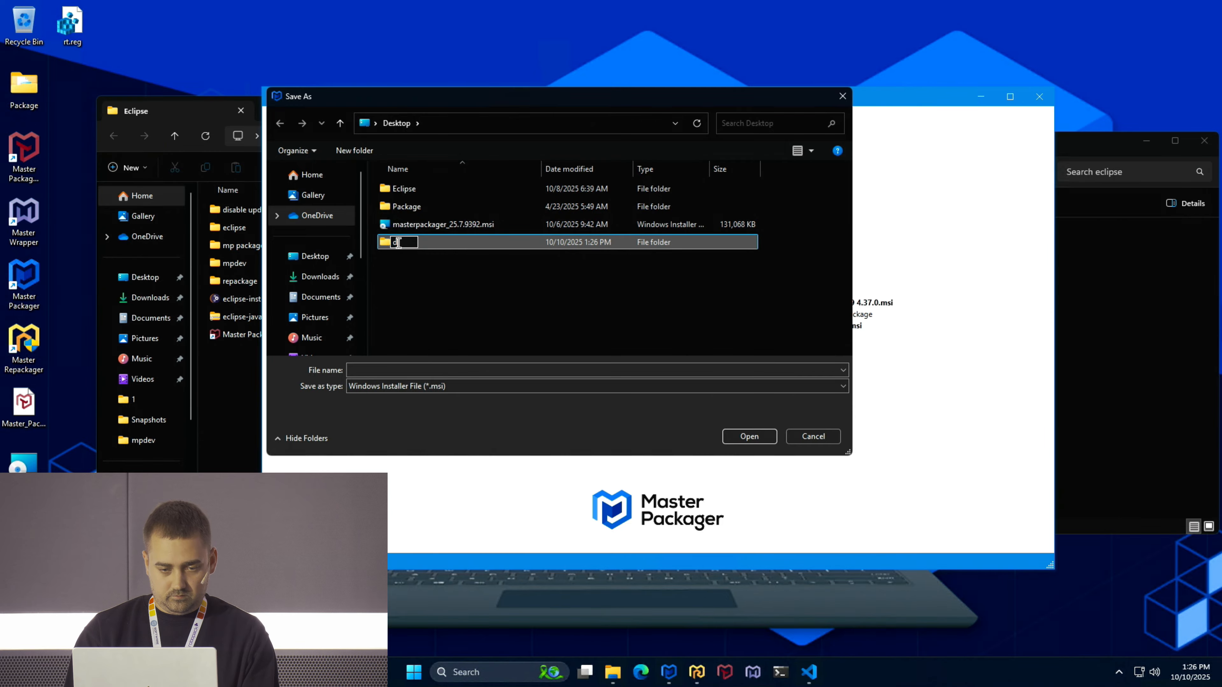
text(Demo)
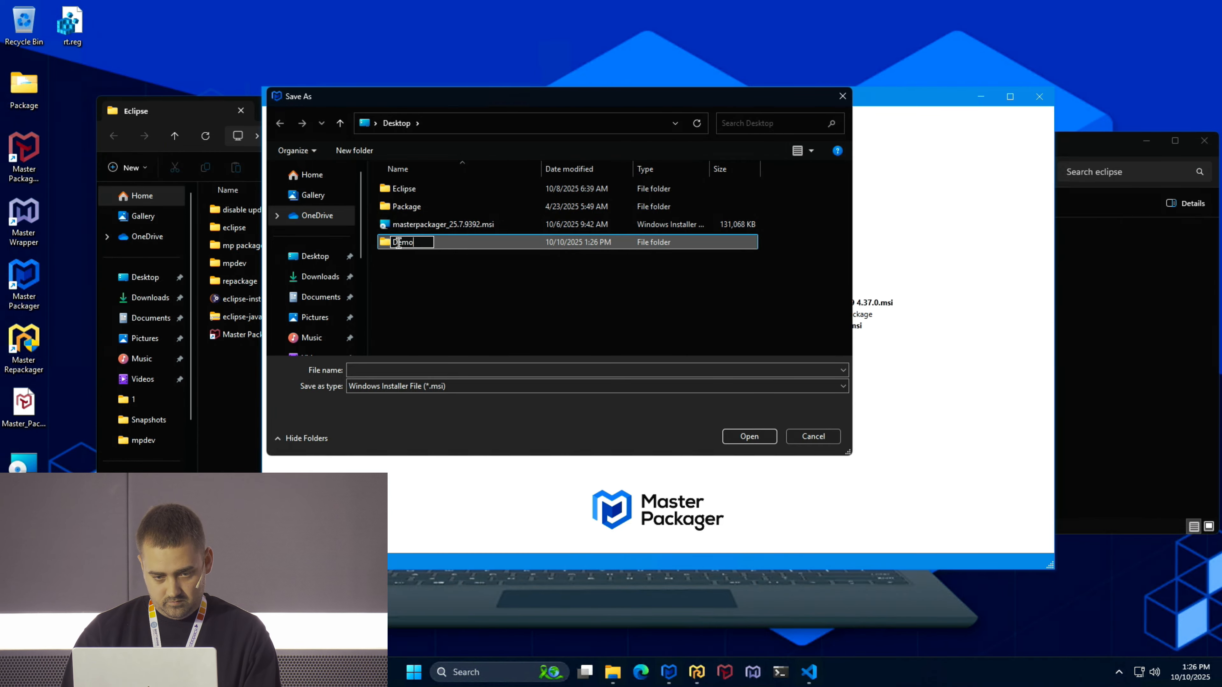
key(Return)
double_click(422, 244)
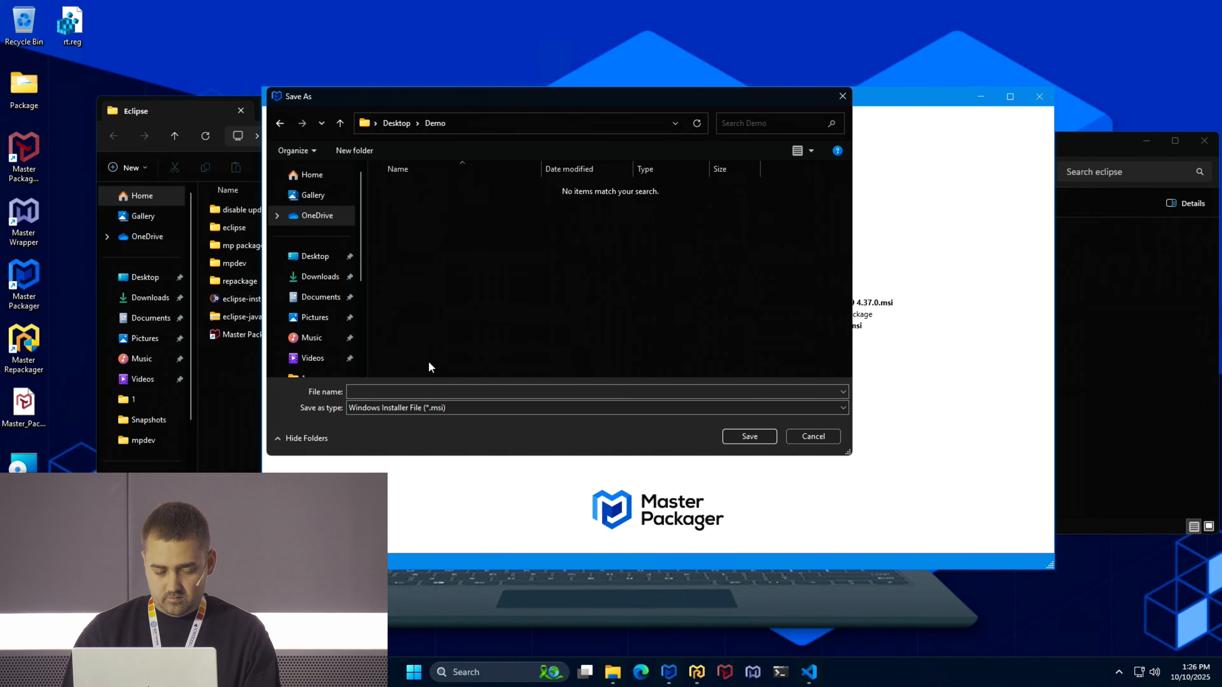
- Copy the name of the existing MSI, Eclipse IDE for Java Developers - 2025-09, from the Eclipse folder's repackage subfolder
click(239, 364)
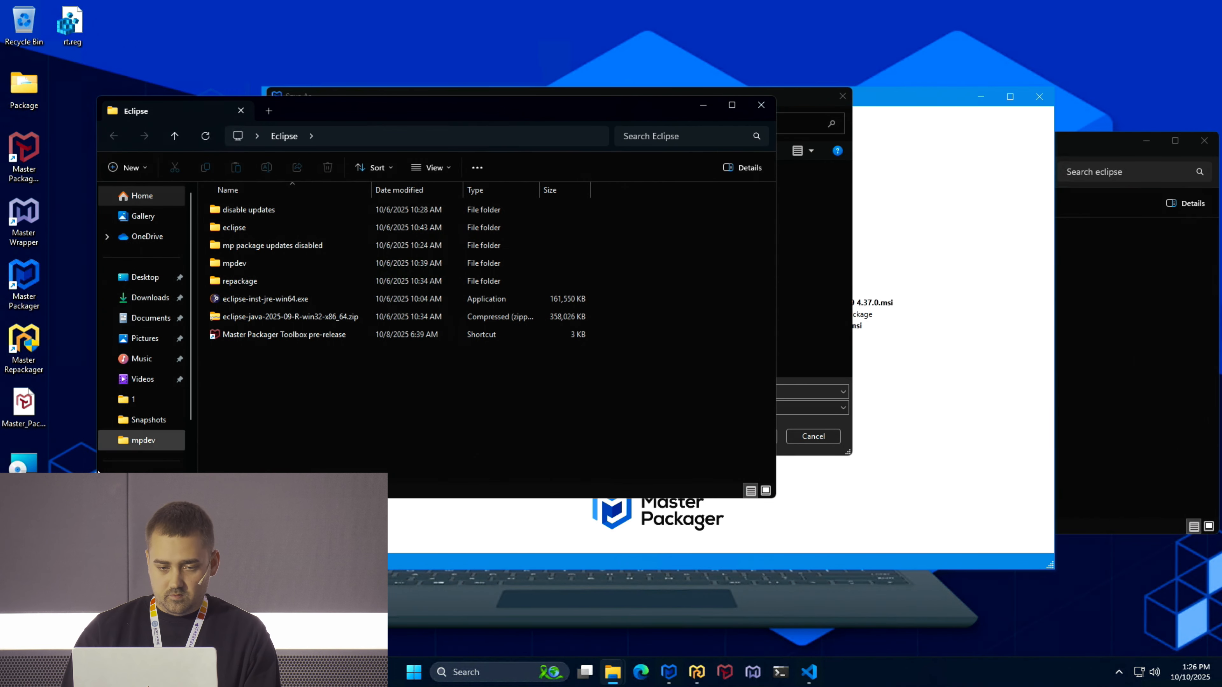
double_click(233, 228)
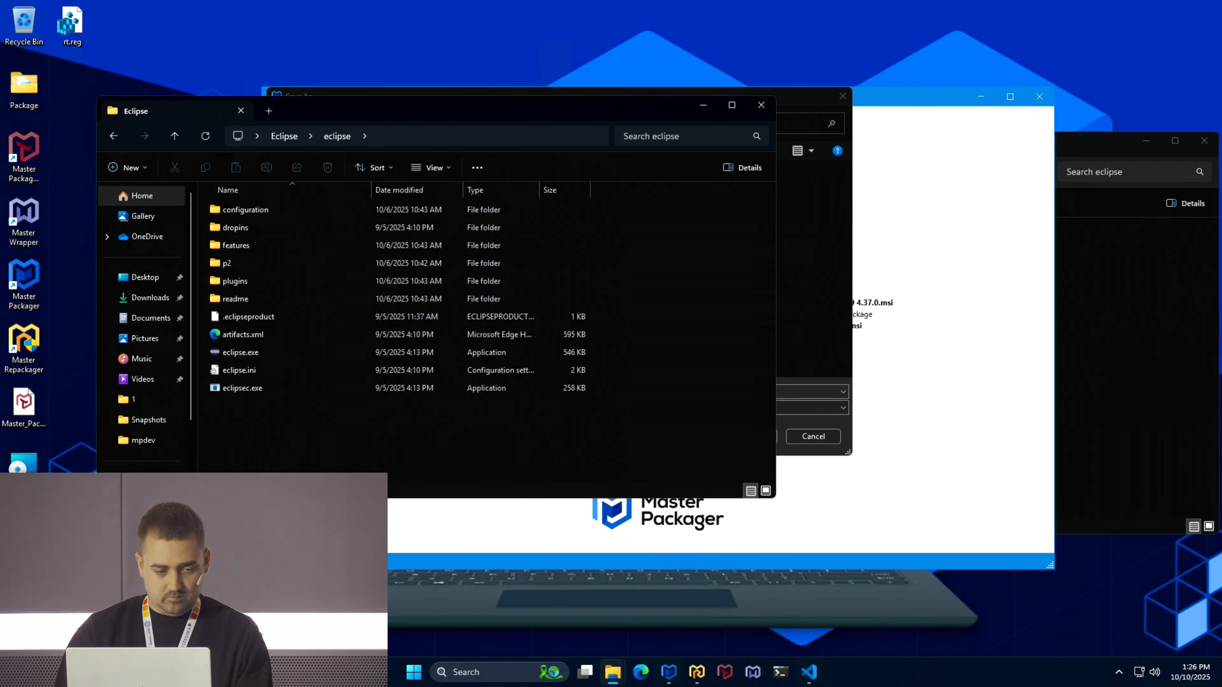
double_click(31, 95)
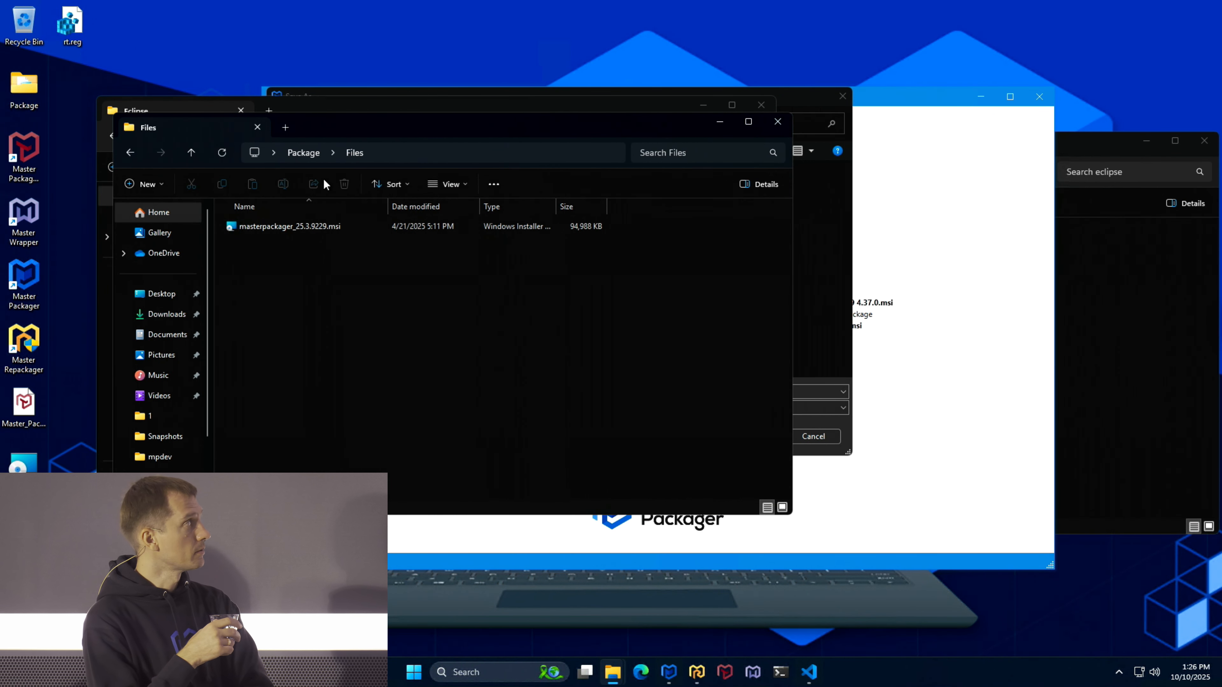
click(777, 121)
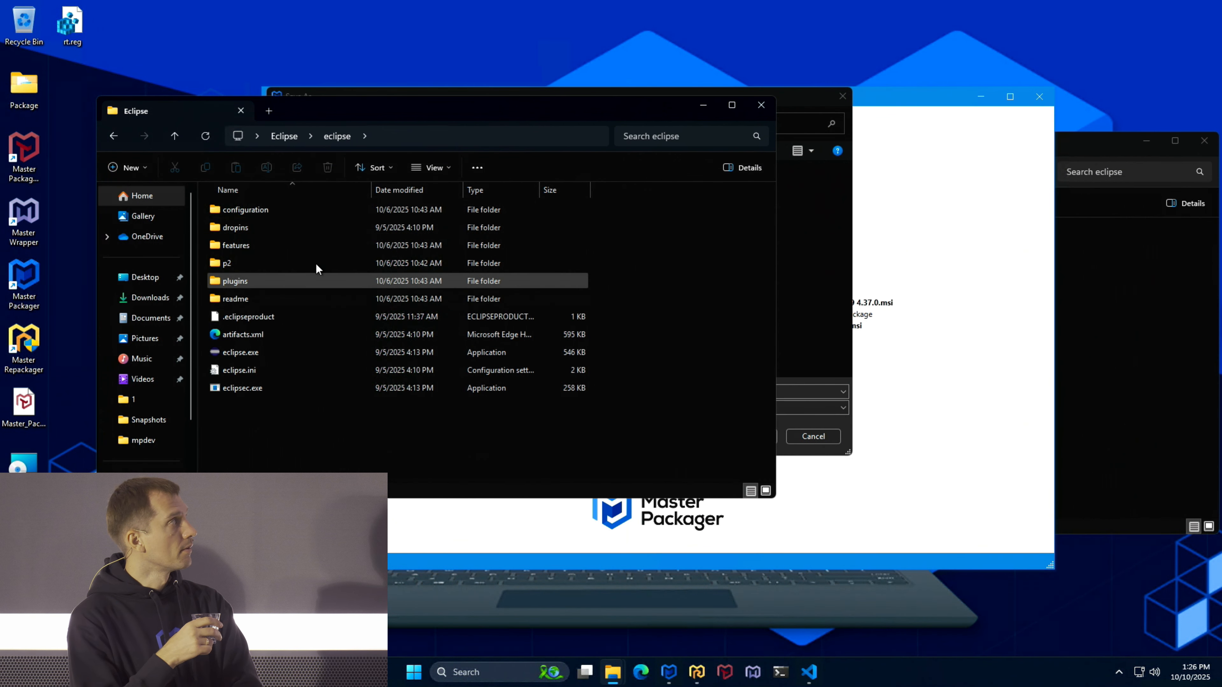
click(284, 136)
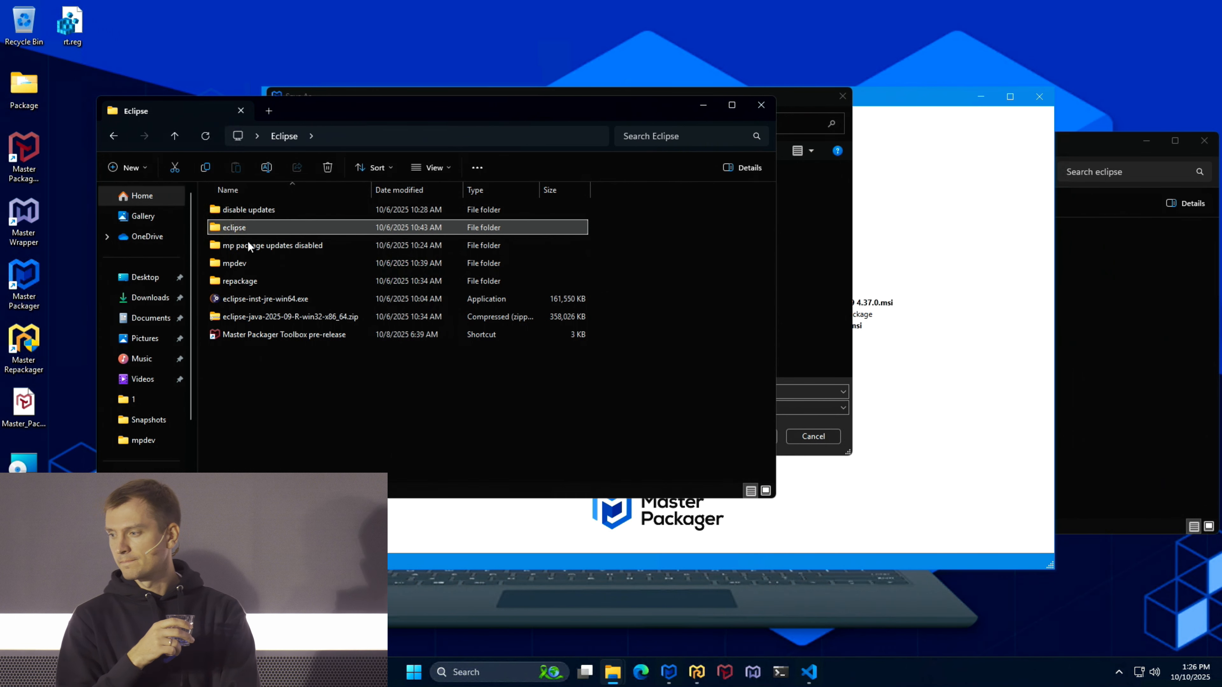
double_click(245, 281)
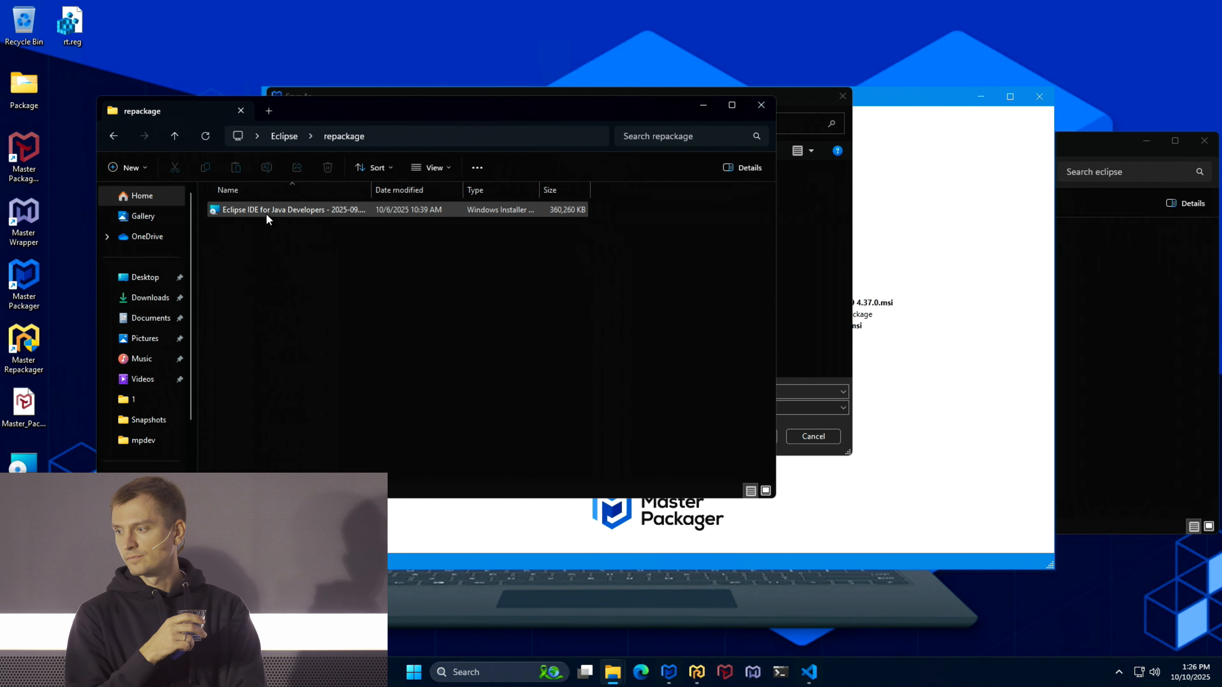
key(F2)
key(ctrl+c)
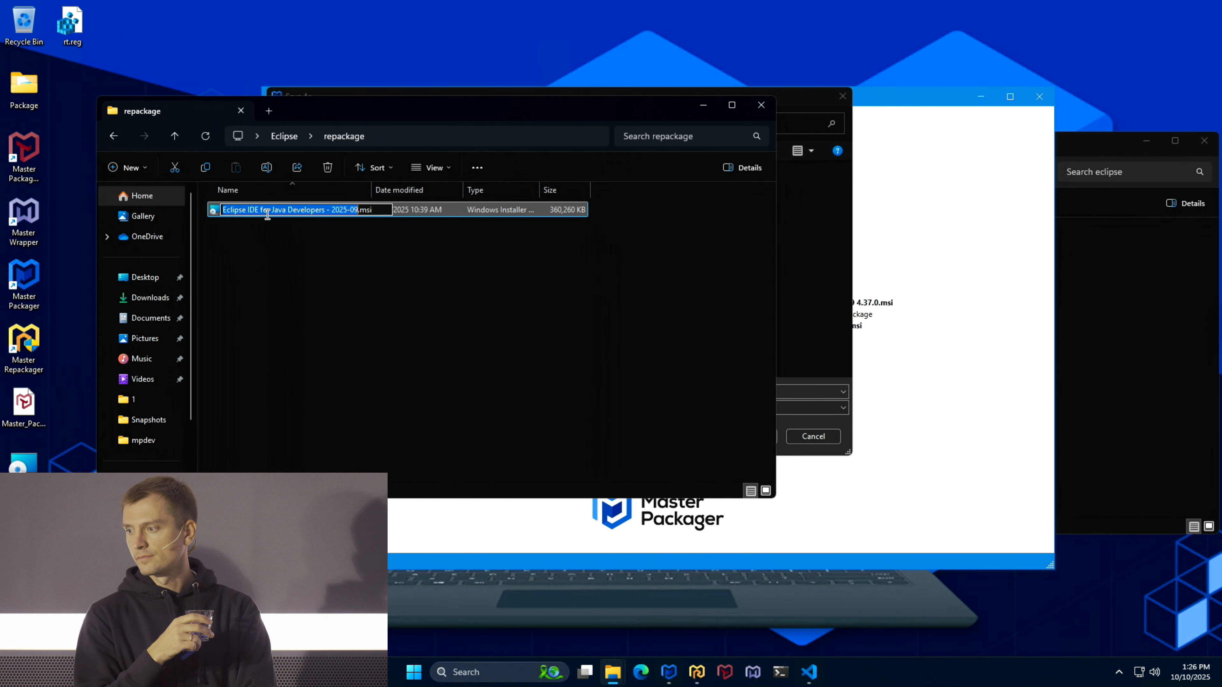
- Save the new MSI in Demo as Eclipse IDE for Java Developers - 2025-09, and look over its tables before returning to General Information
click(951, 249)
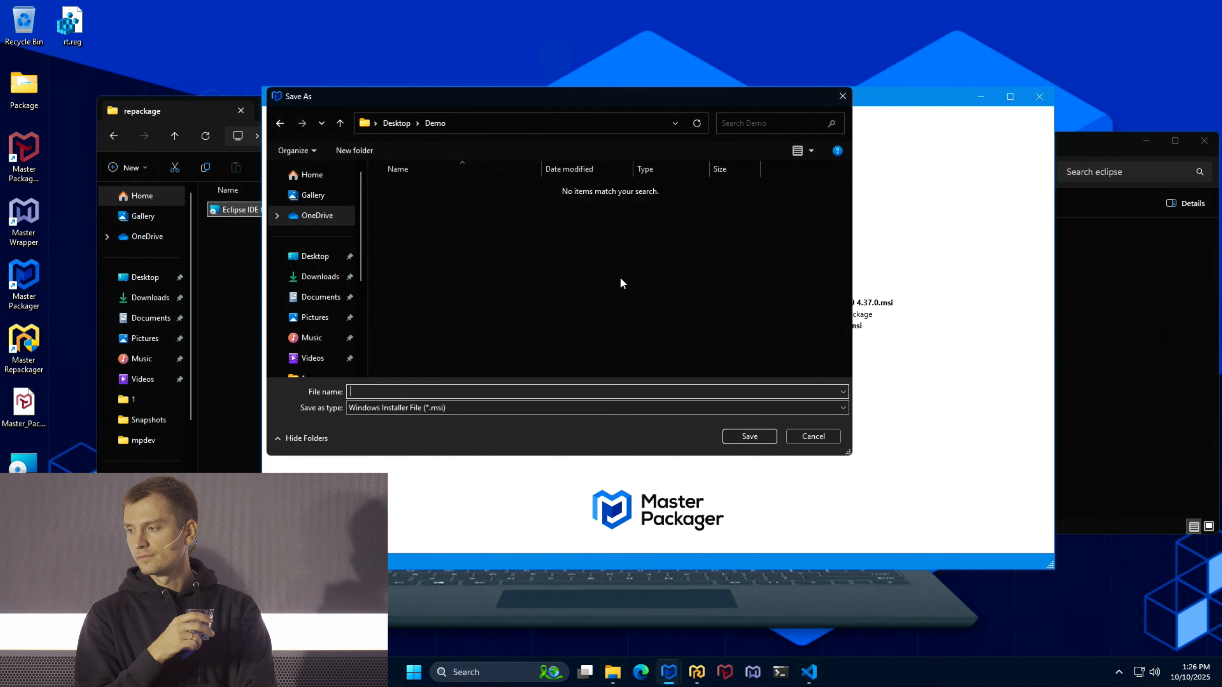
key(ctrl+v)
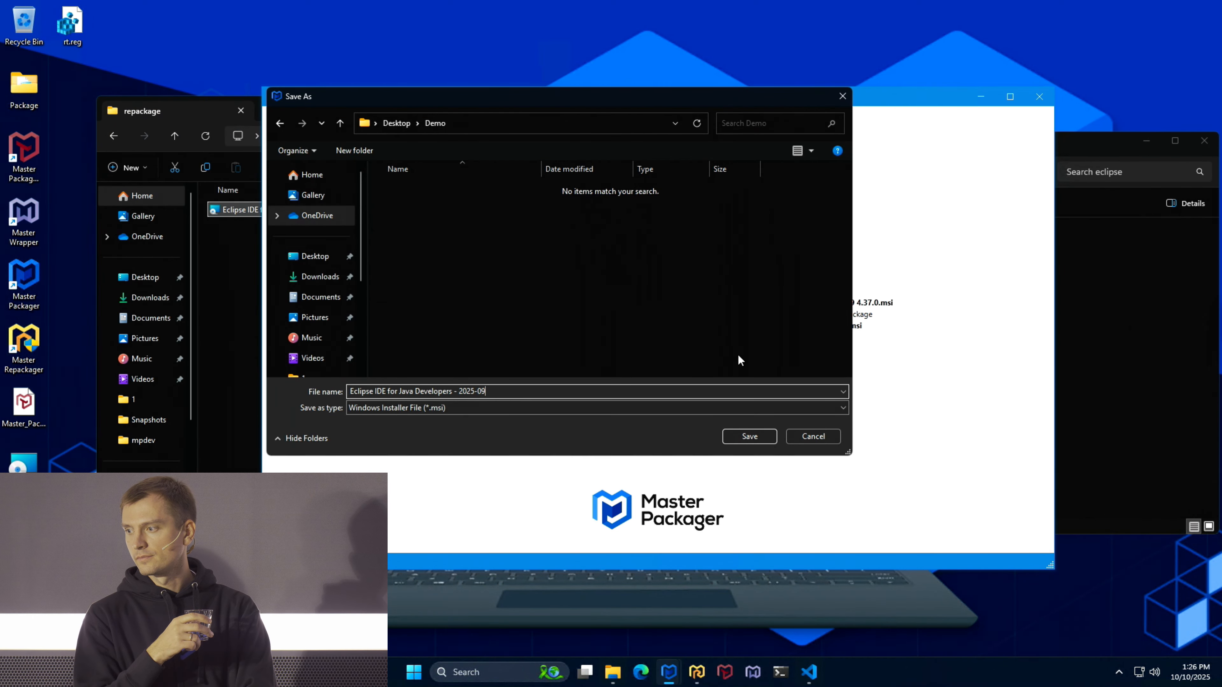
click(735, 440)
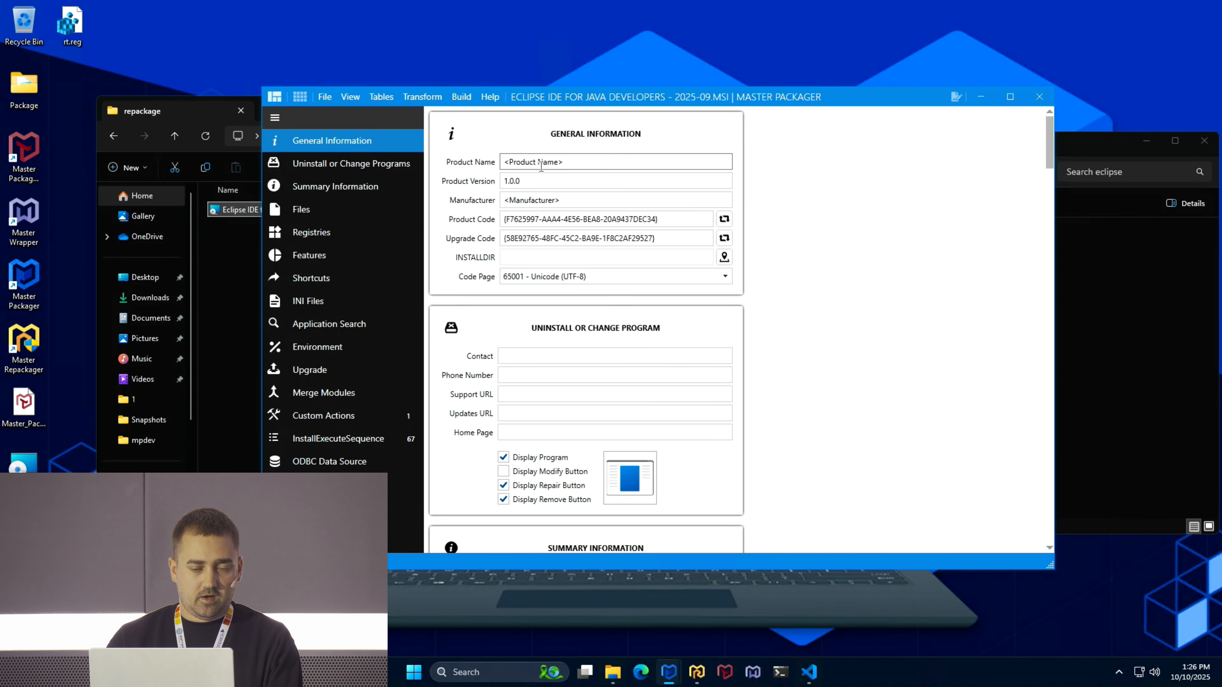
click(300, 98)
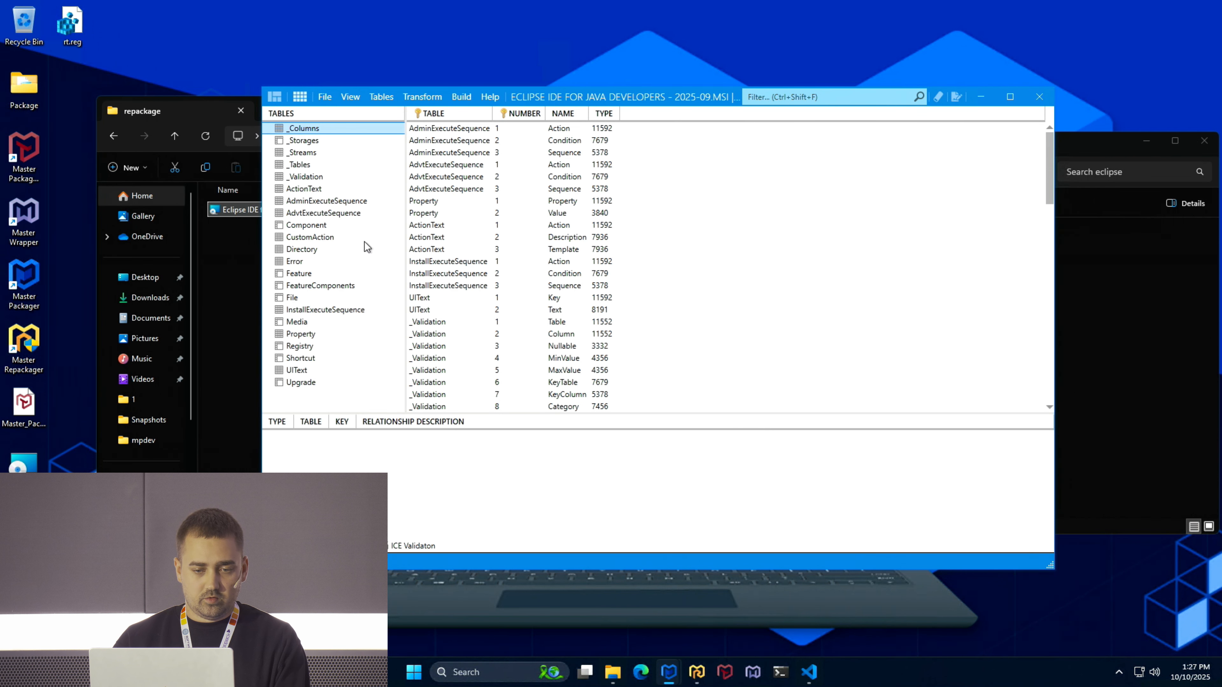
click(275, 99)
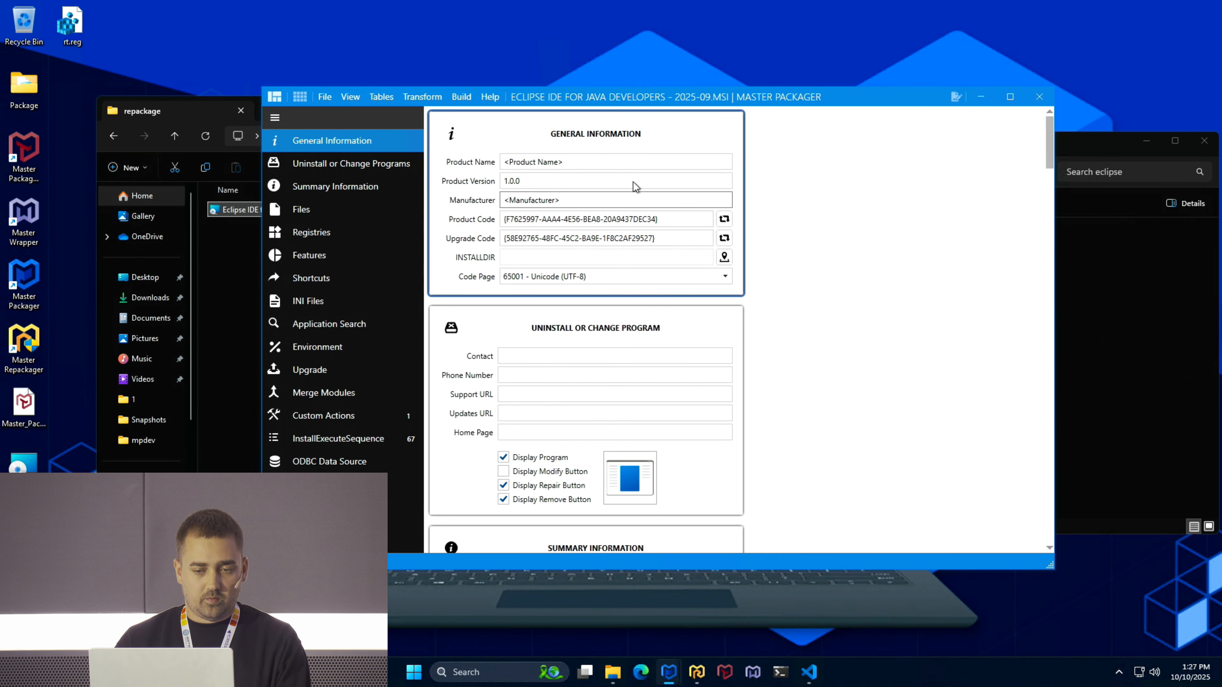
- Set the product name to Eclipse IDE for Java Developers - 2025-09, the version to 4.37.0 and the manufacturer to Eclipse Foudnation
drag(602, 162, 387, 185)
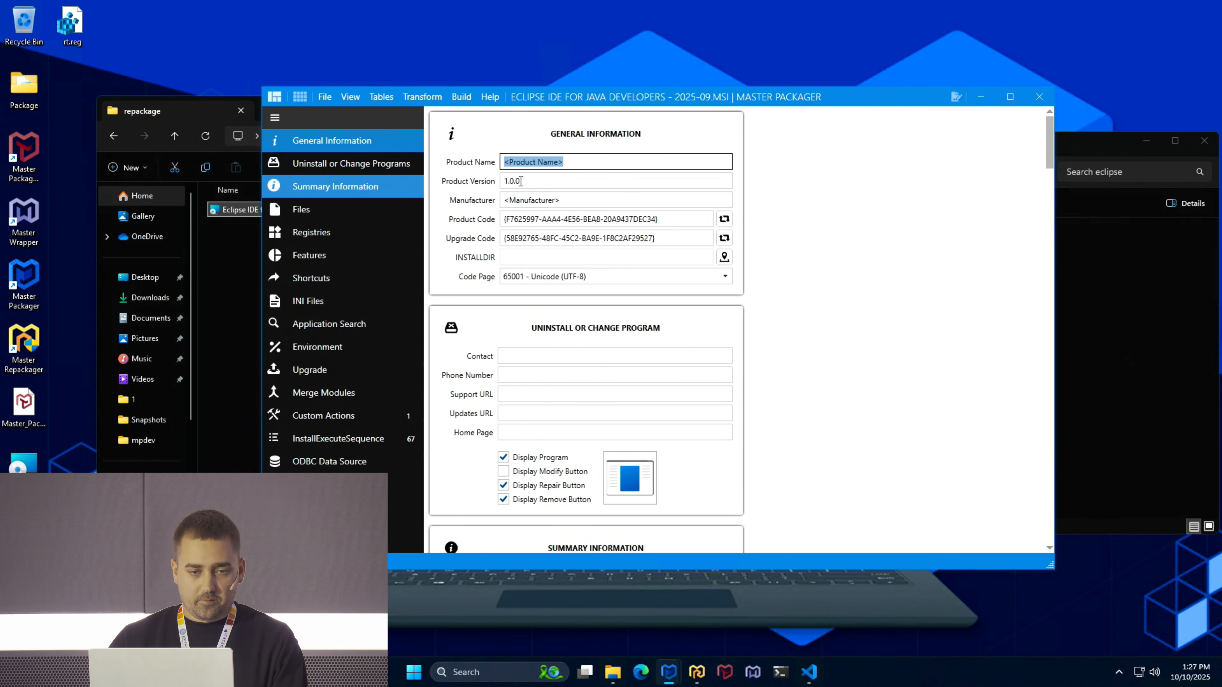
key(ctrl+v)
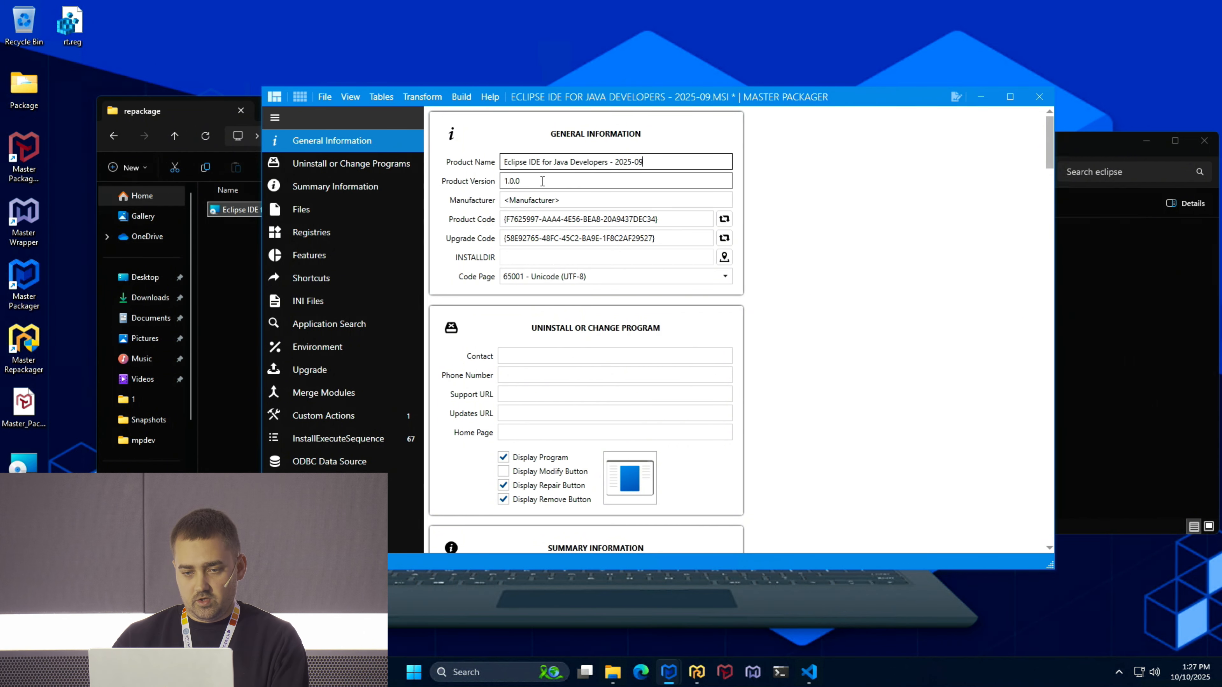
drag(541, 181, 407, 187)
text(4.37)
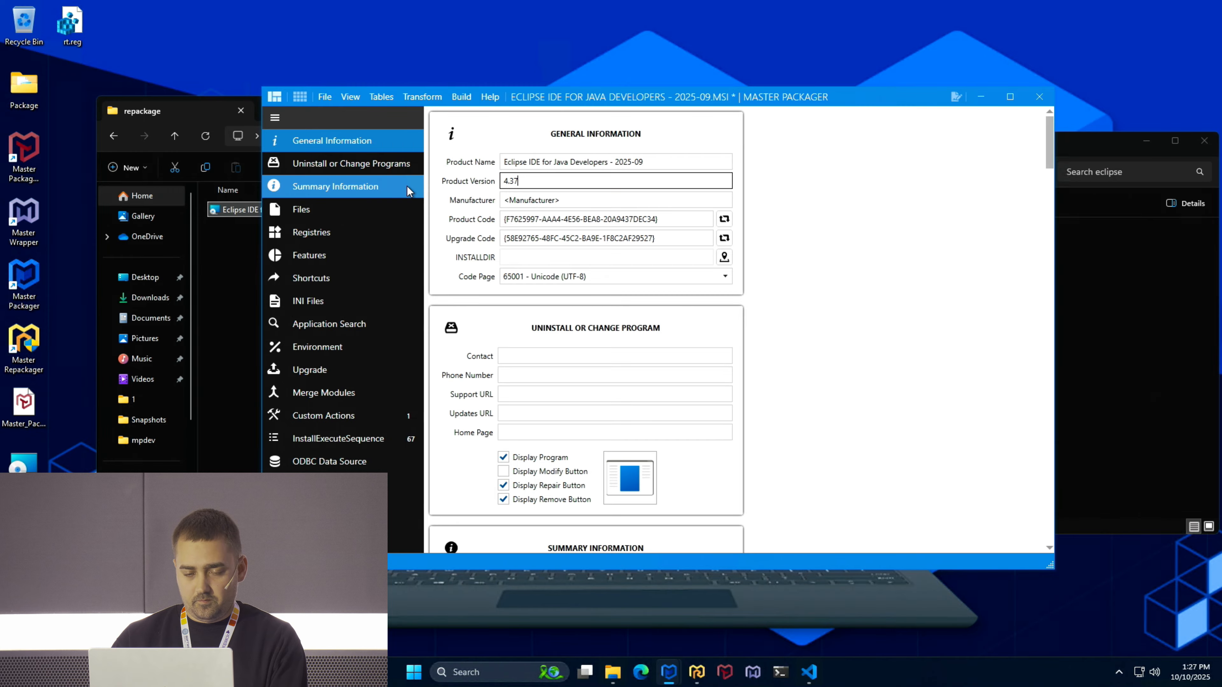
text(.0)
click(575, 199)
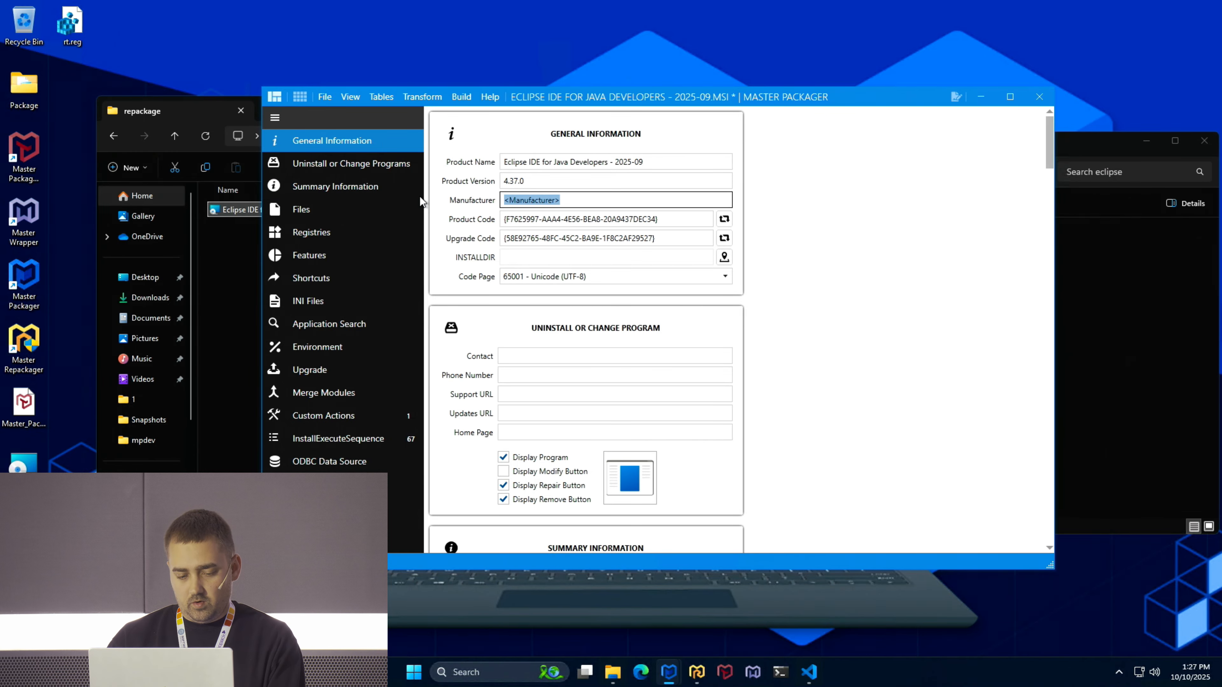
text(Eclipse Foudnation)
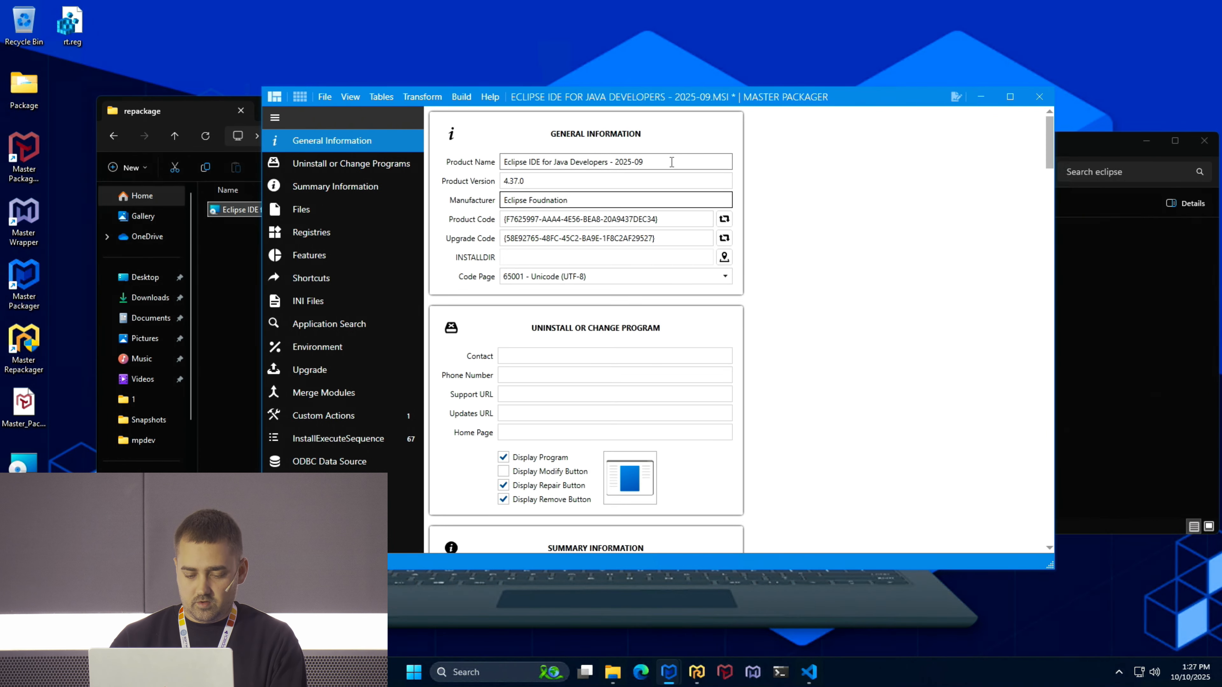
- Change the program's uninstall entry icon to the one from eclipse.exe in the desktop's Eclipse\eclipse folder
right_click(635, 489)
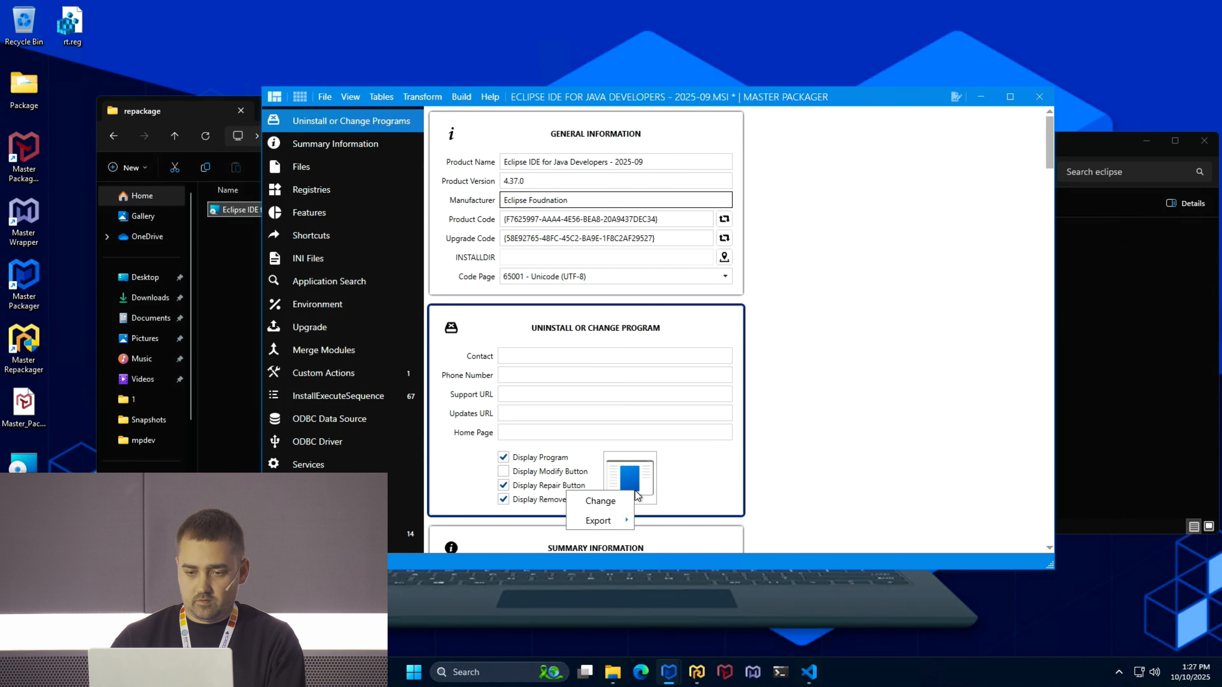
click(620, 501)
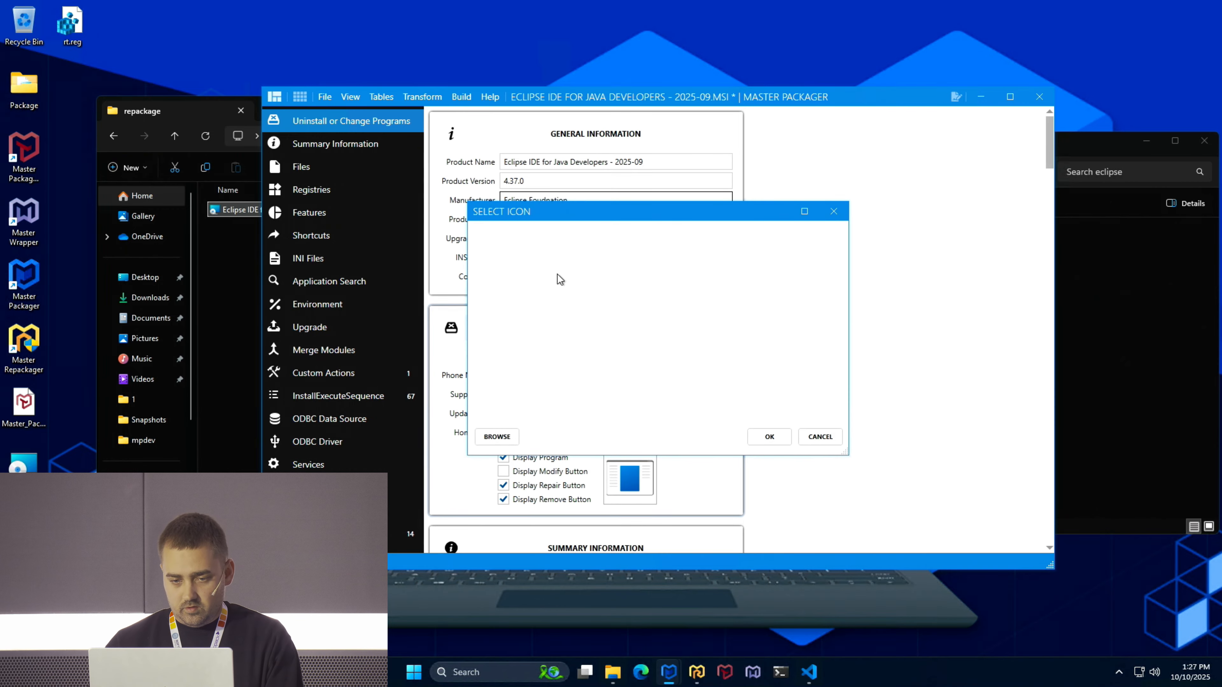
click(508, 432)
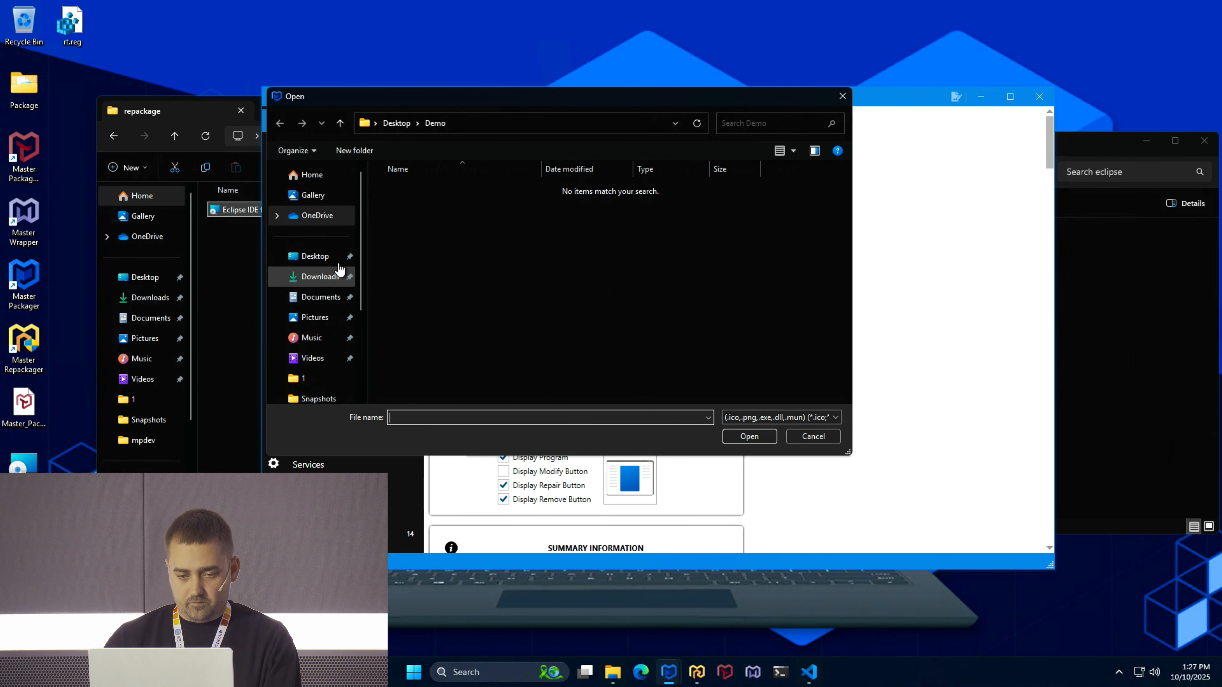
click(329, 255)
double_click(413, 205)
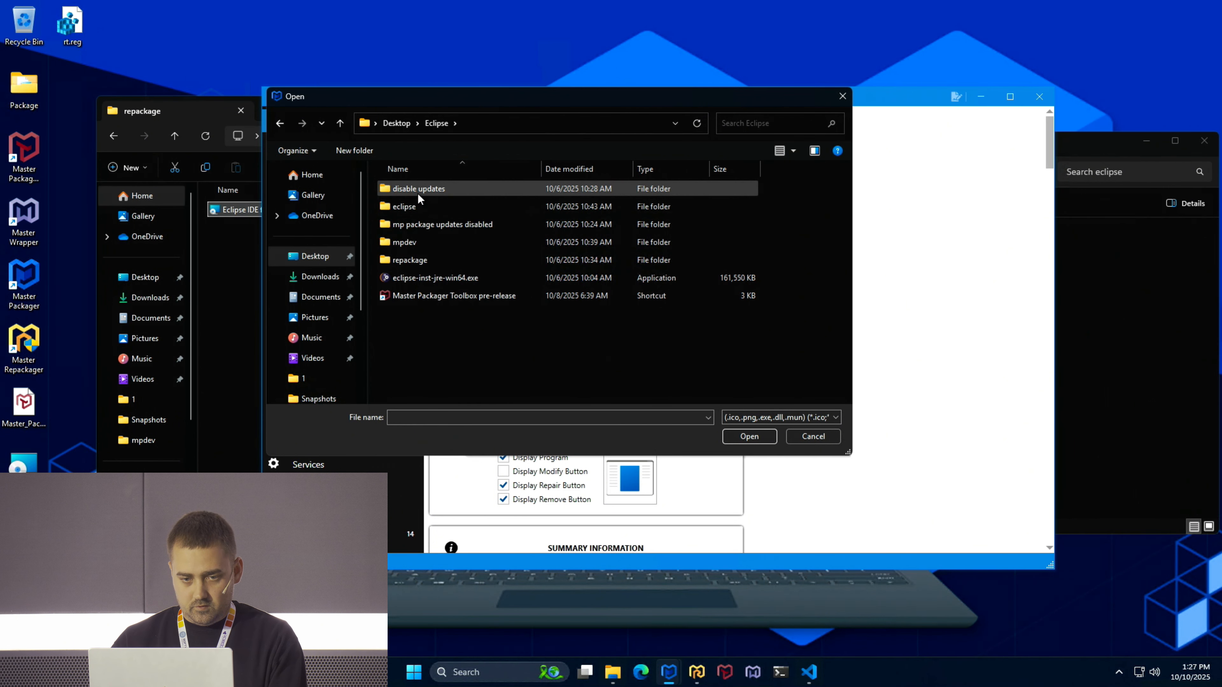
double_click(410, 206)
double_click(421, 291)
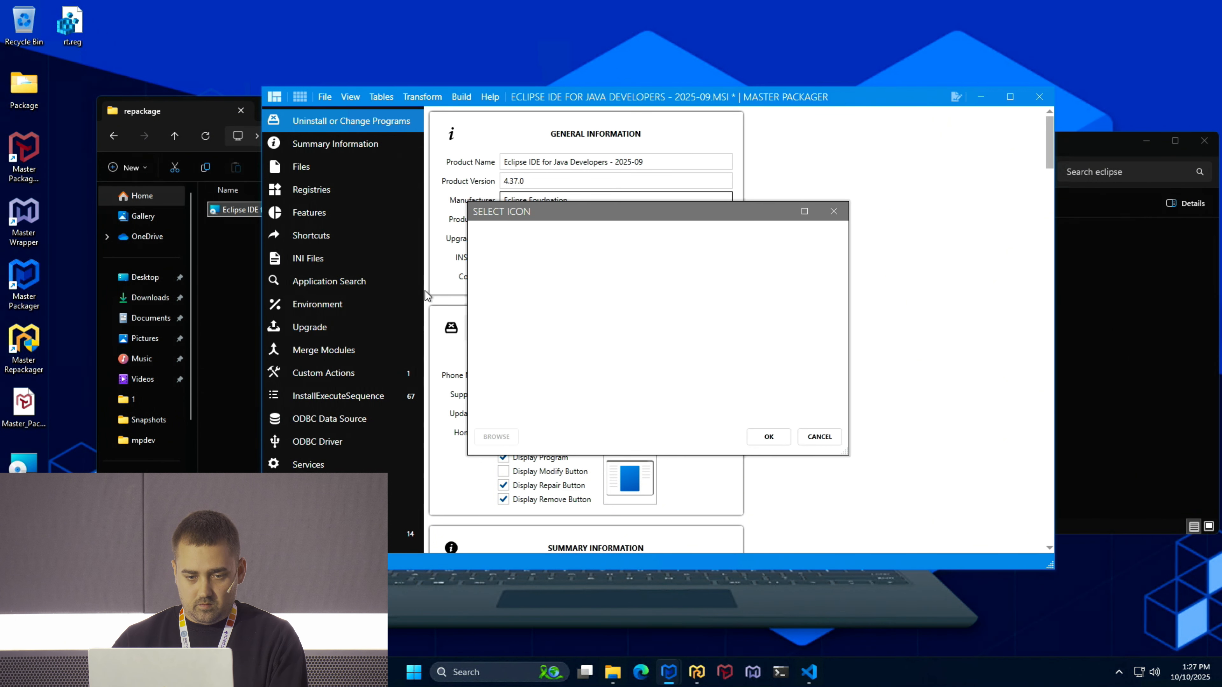
click(766, 438)
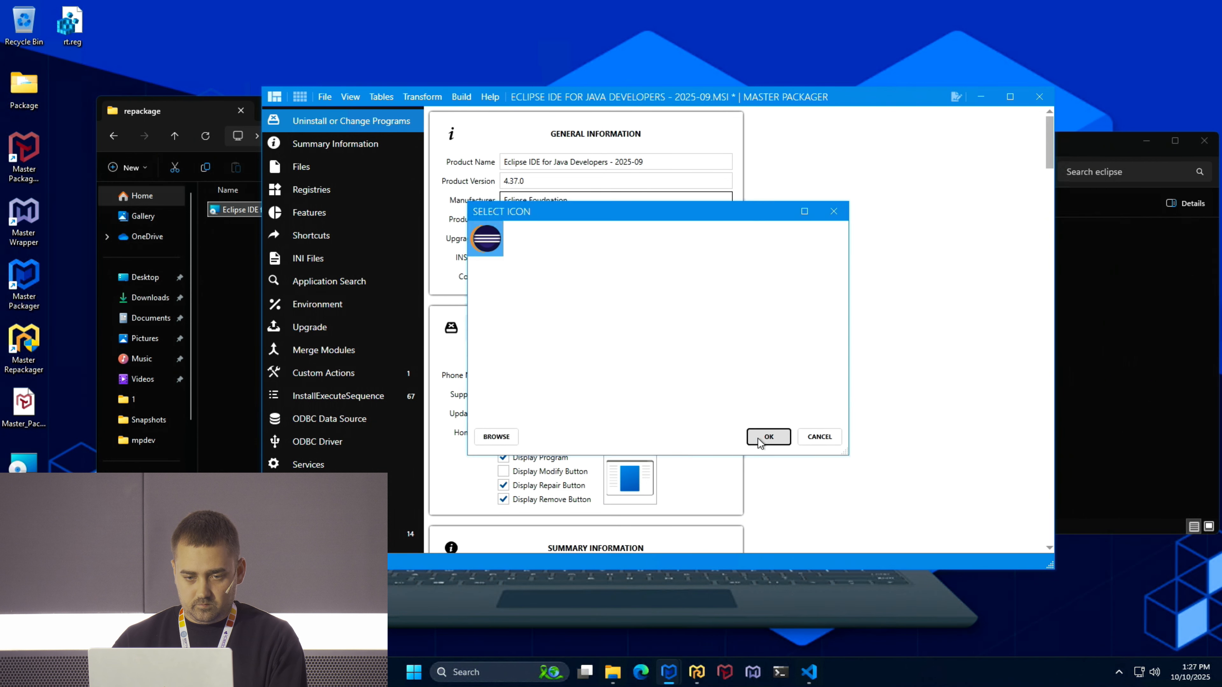
- Show the Files table and arrange the project window beside the desktop's Eclipse folder so both are accessible
click(357, 165)
drag(638, 99, 712, 89)
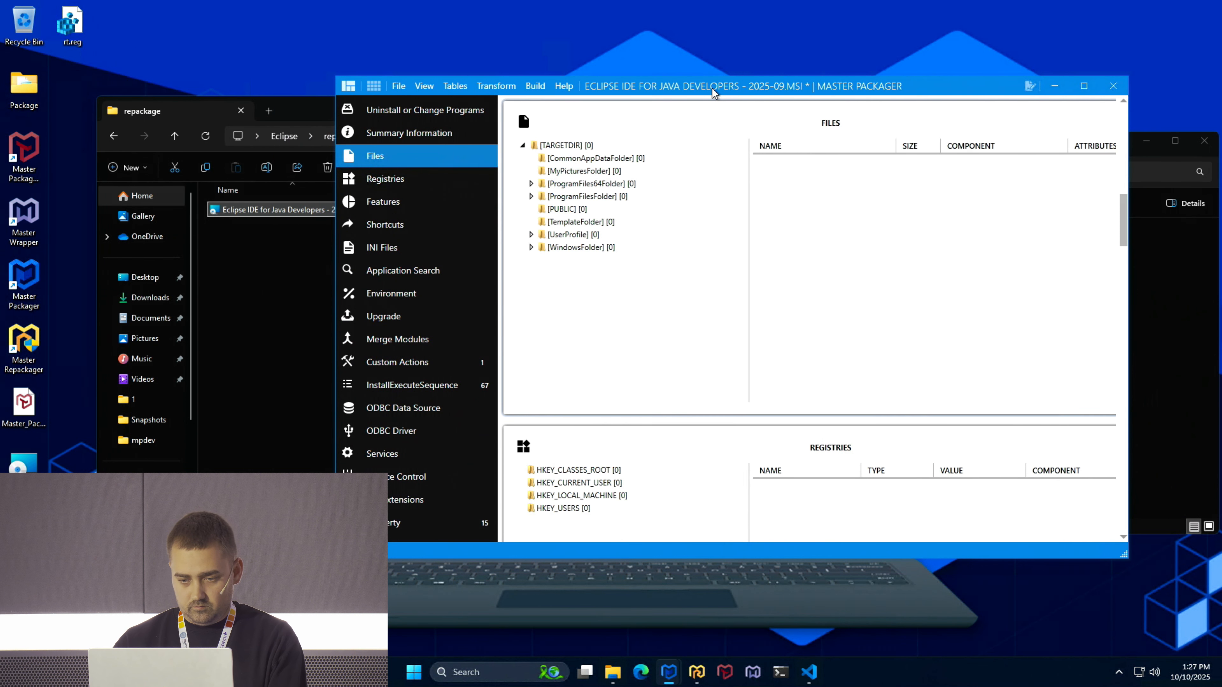
click(307, 117)
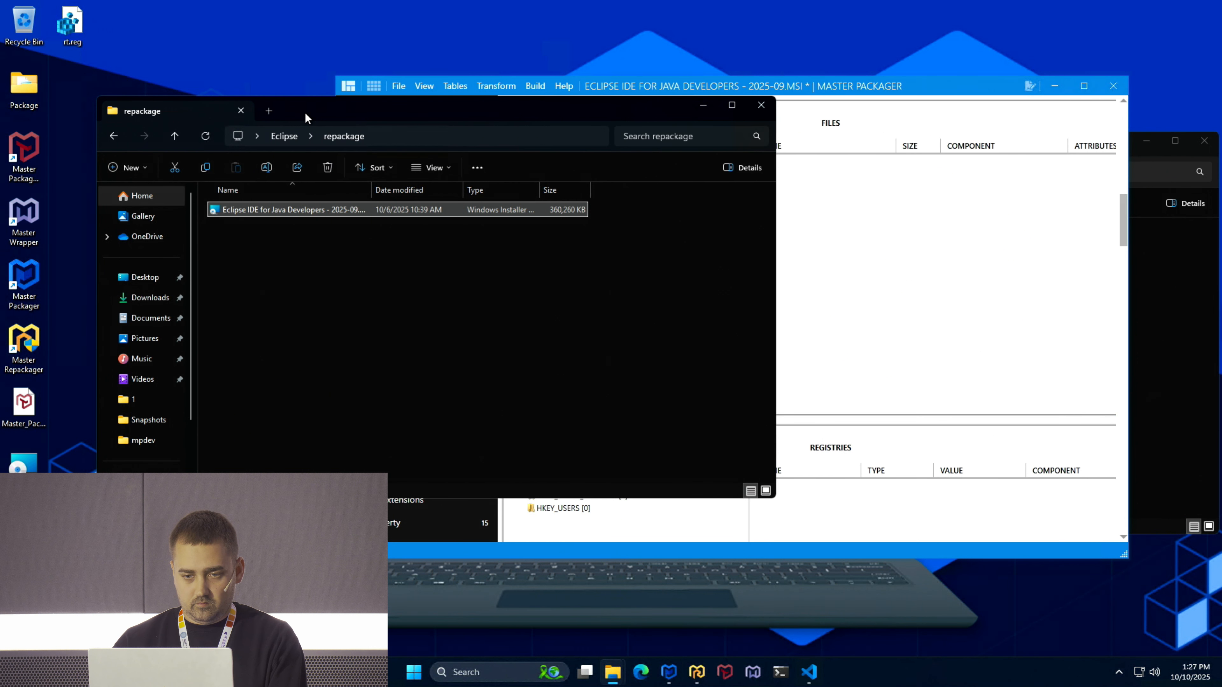
click(283, 135)
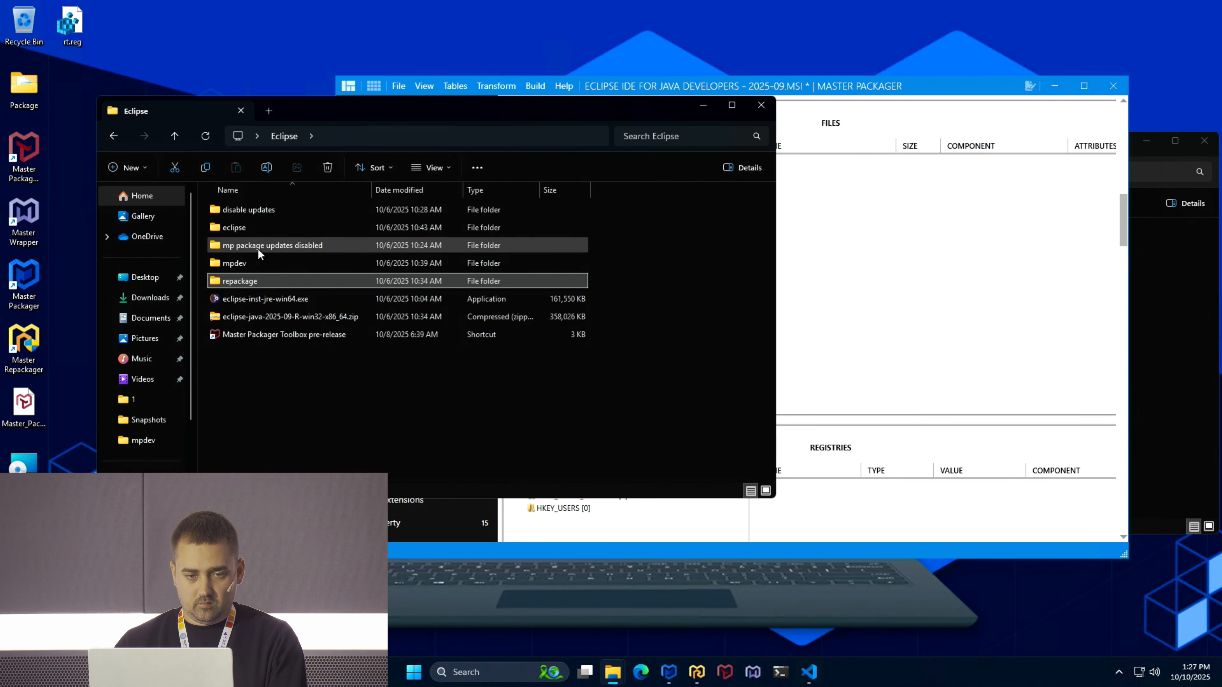
drag(906, 95, 959, 75)
- Look through the eclipse subfolder and examine the contents of its eclipse.ini in Visual Studio Code, returning to the parent Eclipse folder
double_click(236, 227)
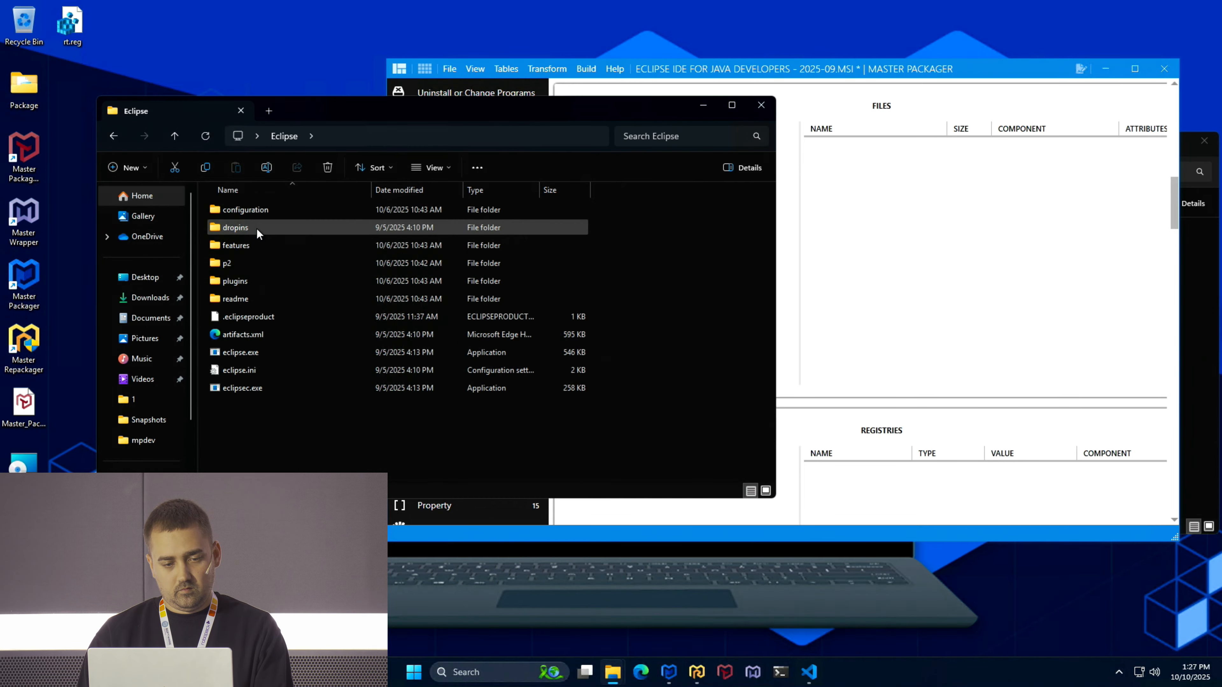
click(113, 136)
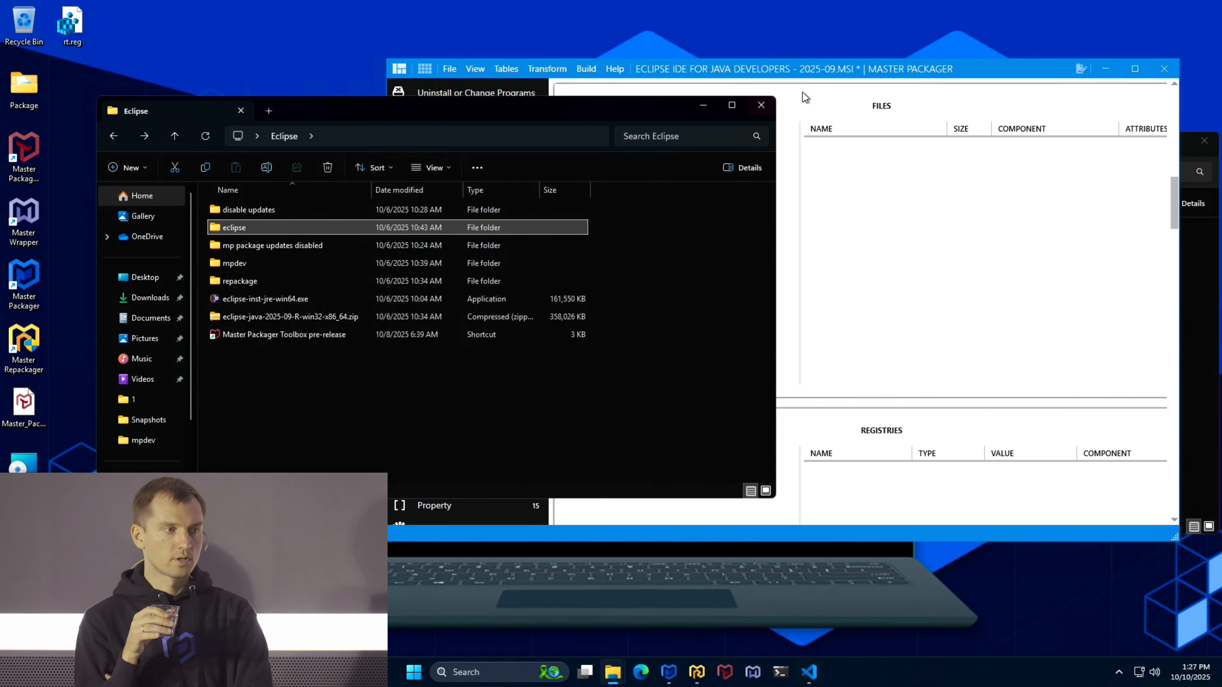
click(846, 69)
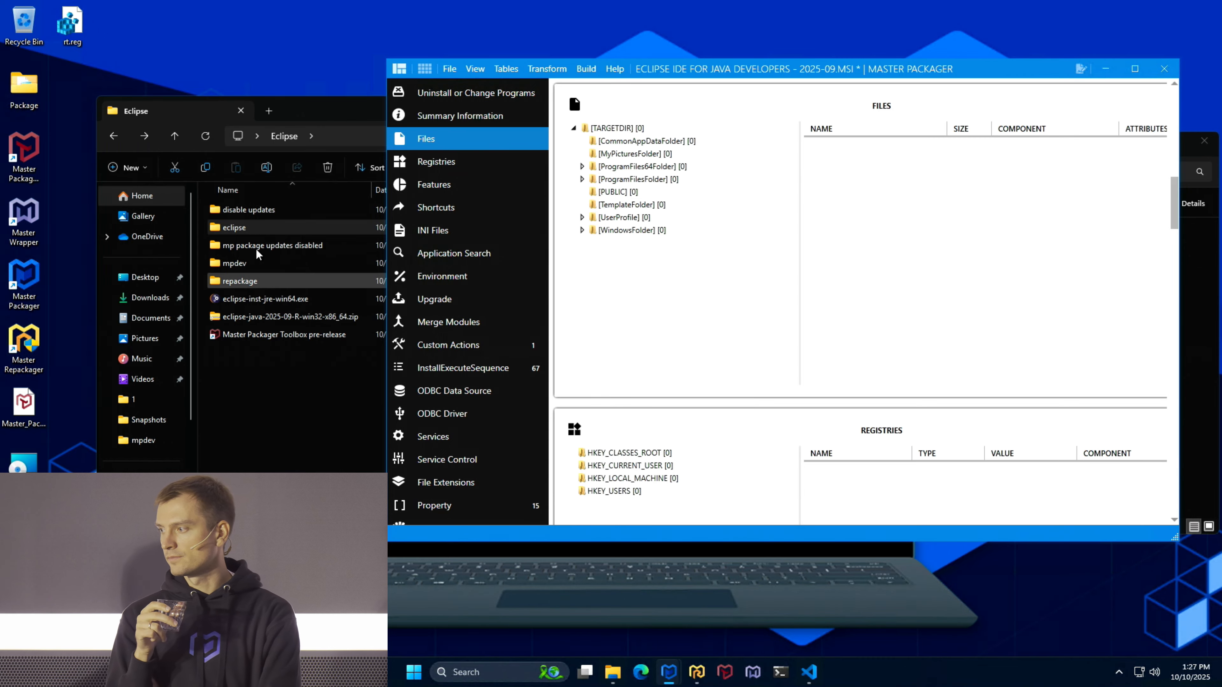
double_click(241, 228)
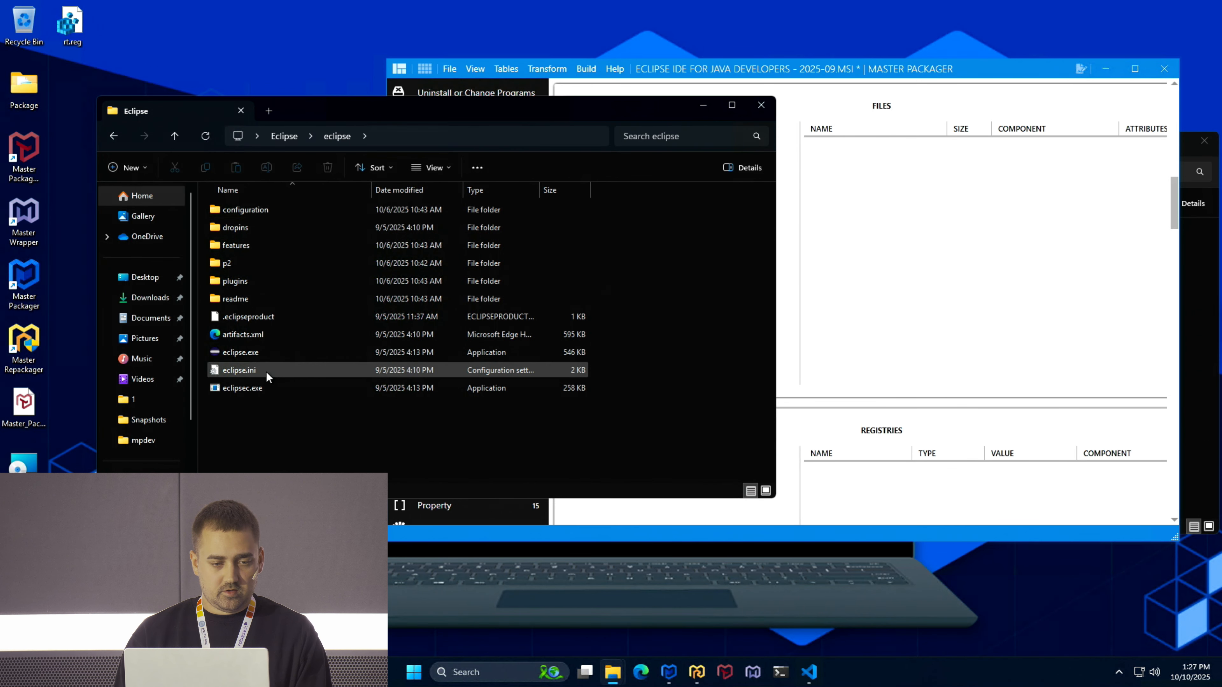
right_click(240, 375)
right_click(227, 369)
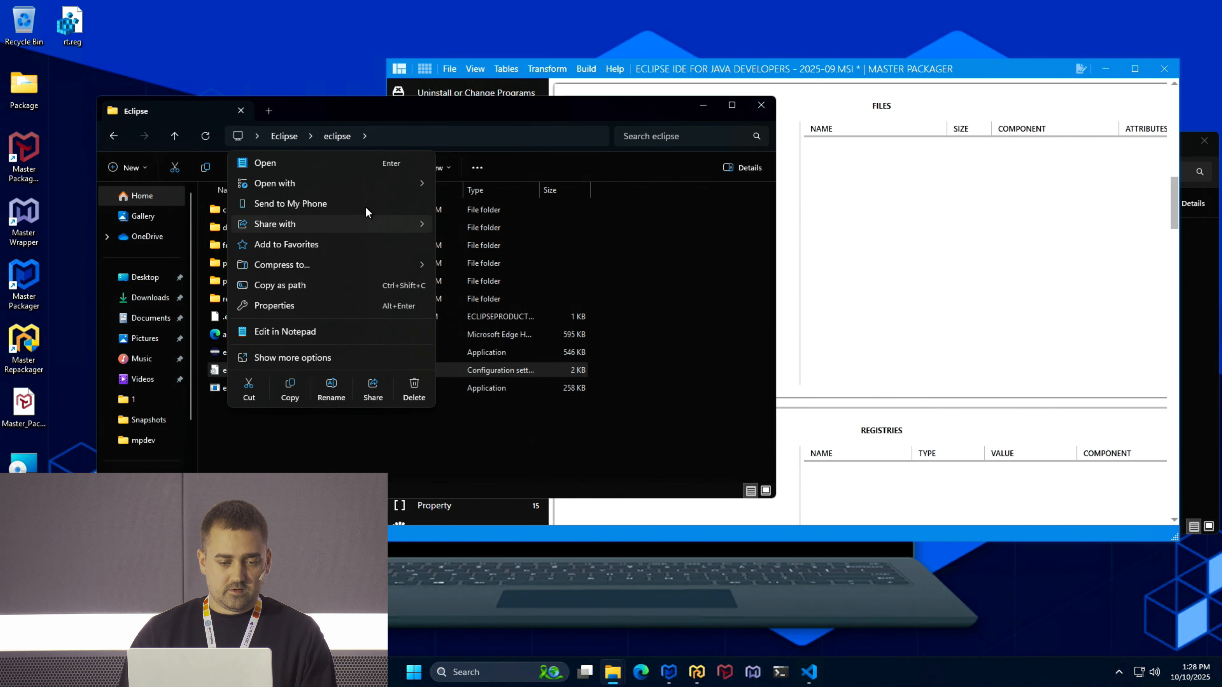
mouse_move(392, 182)
click(503, 202)
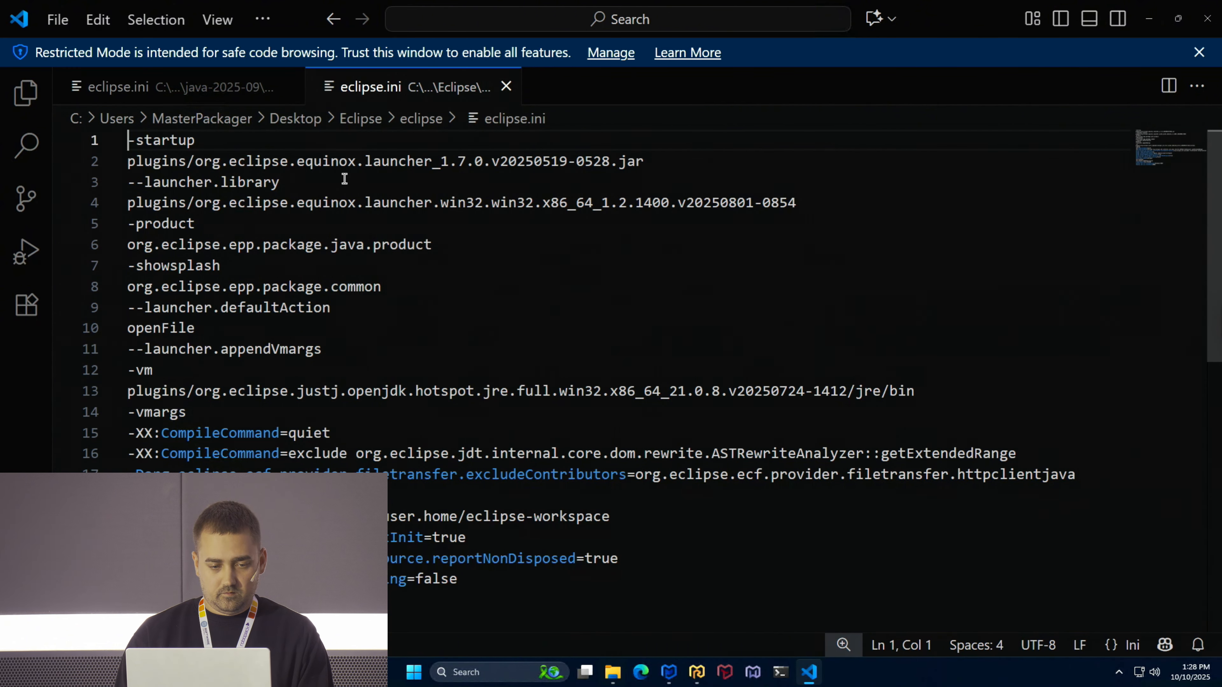
click(1153, 20)
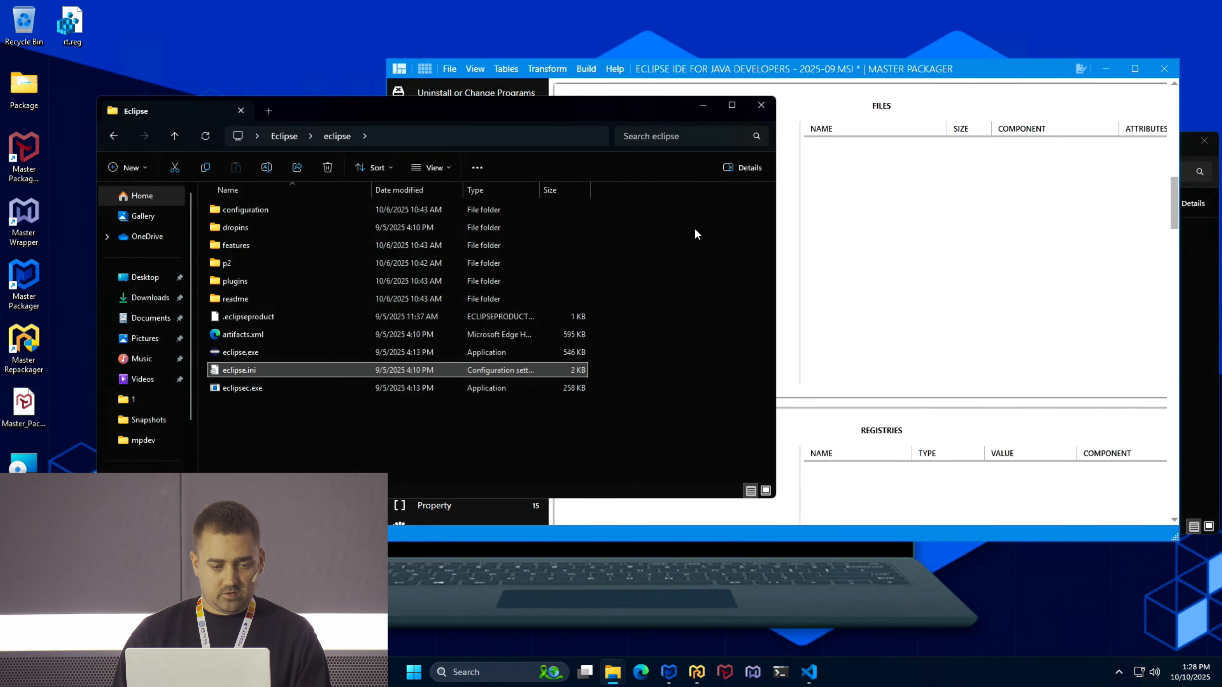
click(284, 136)
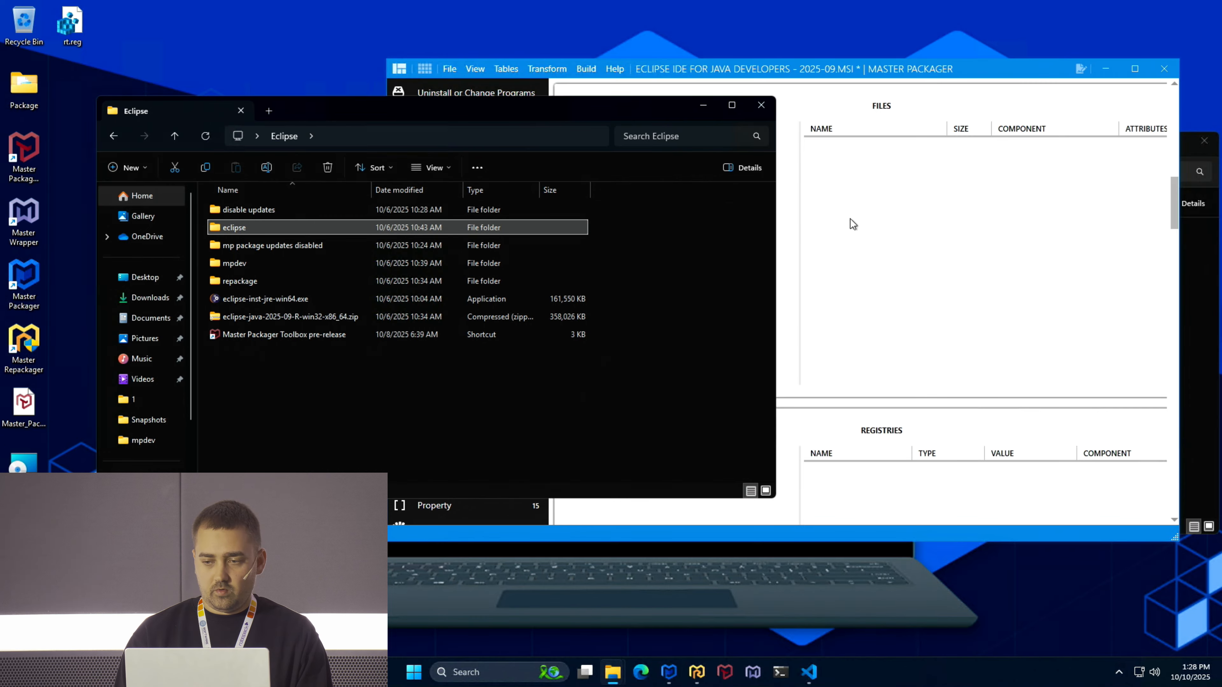
- Add the eclipse folder to the MSI under ProgramFiles64Folder and build its CAB inside the MSI immediately
click(924, 225)
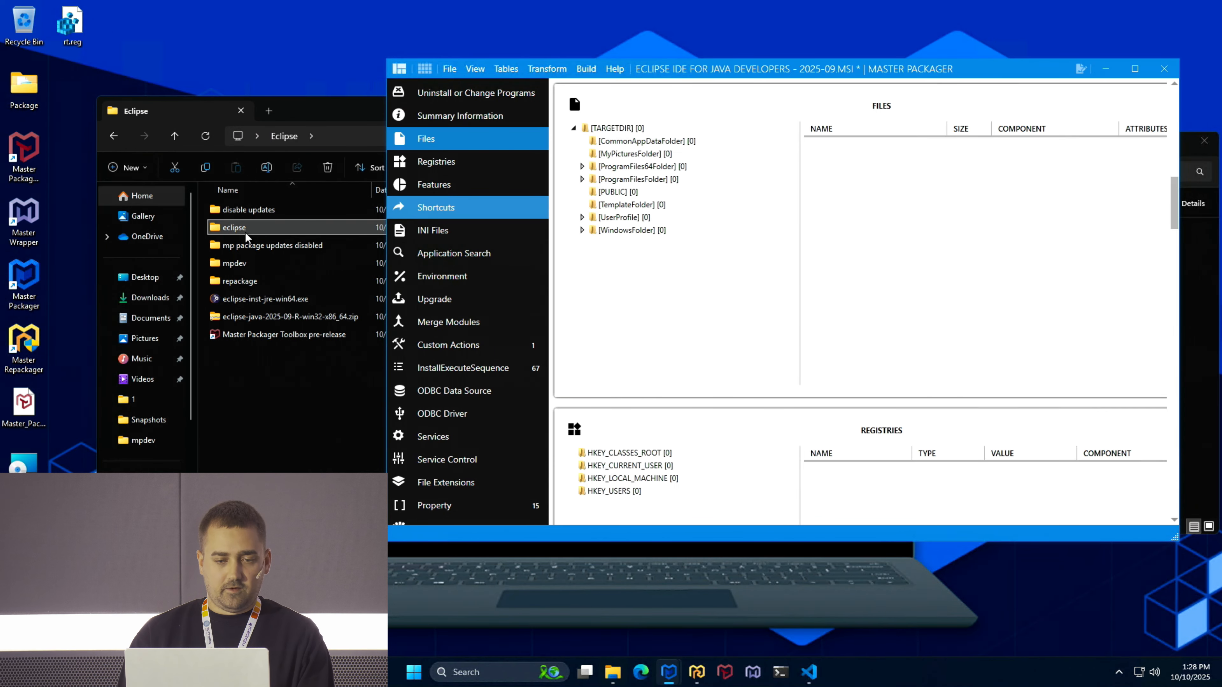
drag(246, 237, 605, 171)
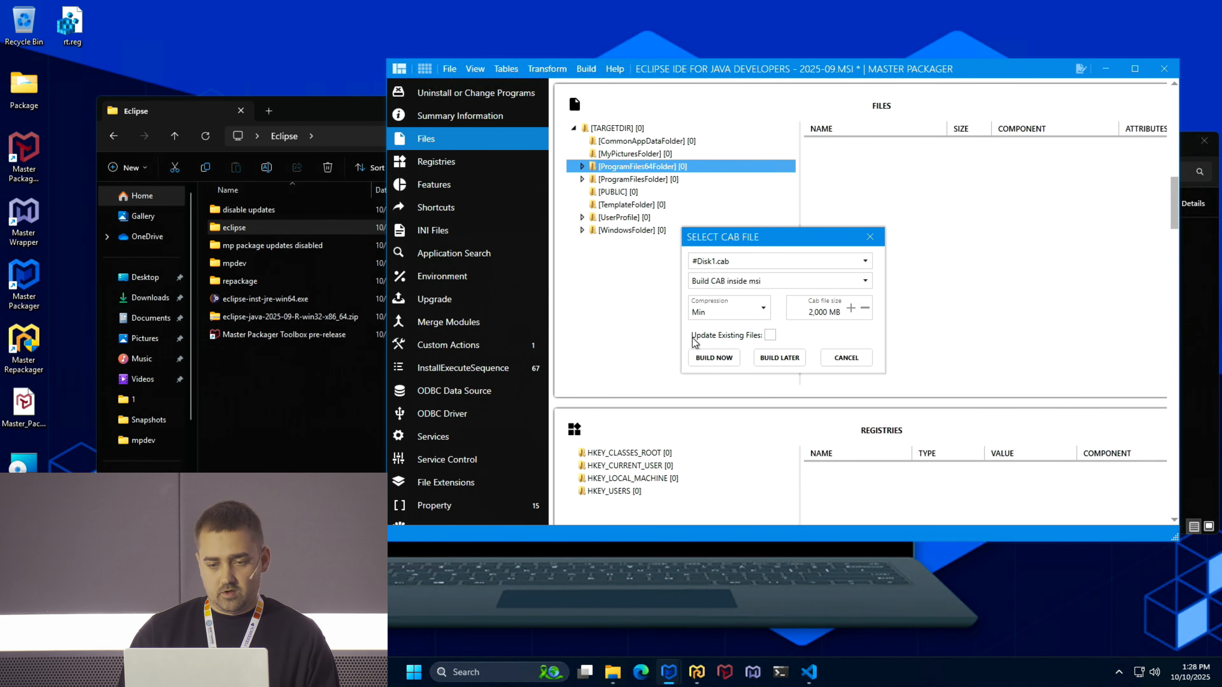
click(710, 358)
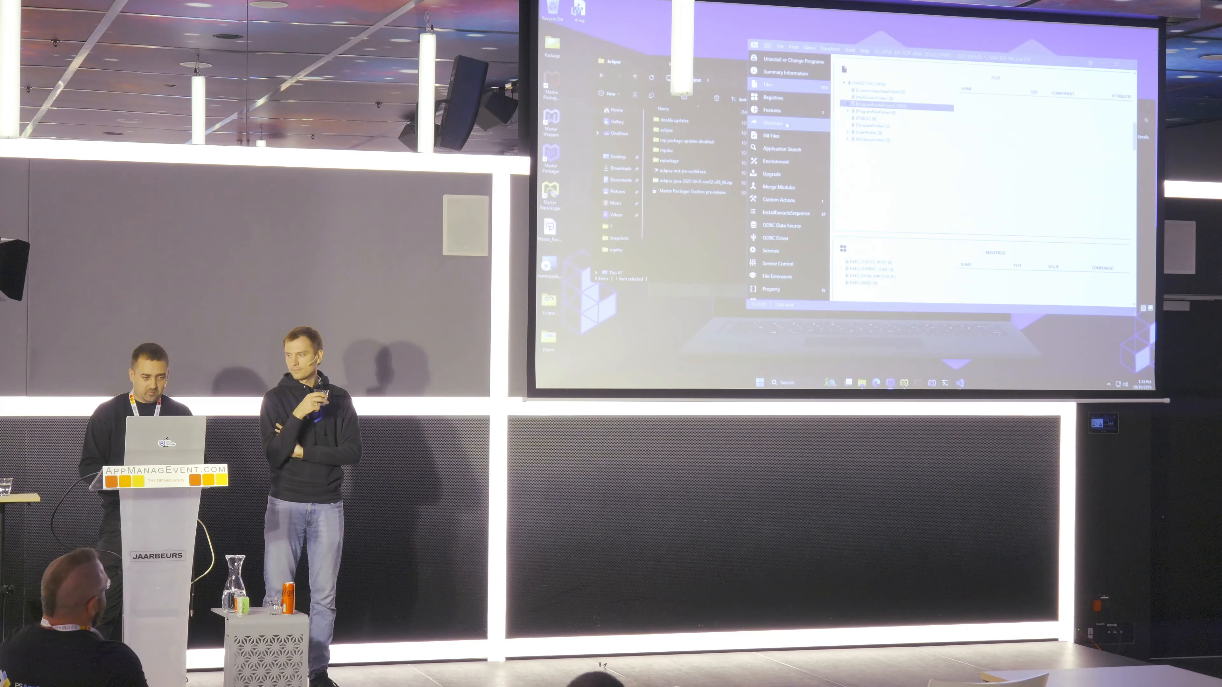
- Start a new shortcut named Eclipse that targets eclipse.exe in the eclipse folder under ProgramFiles64Folder
click(772, 123)
click(1008, 78)
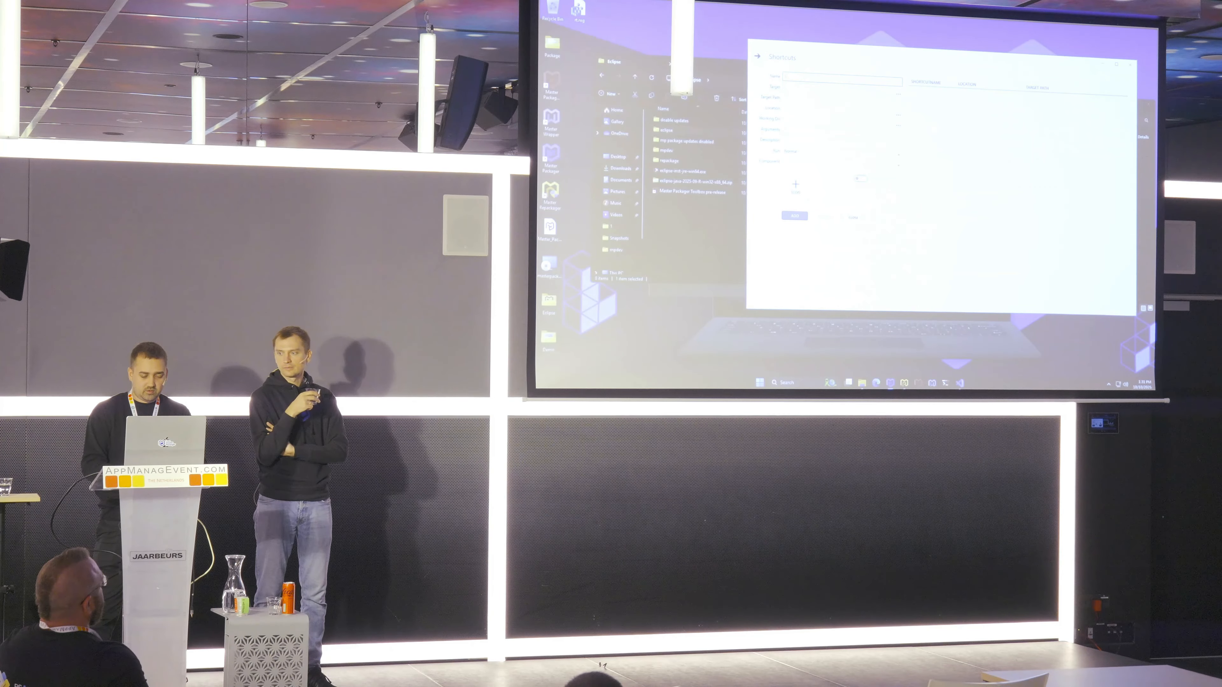
text(Eclipse)
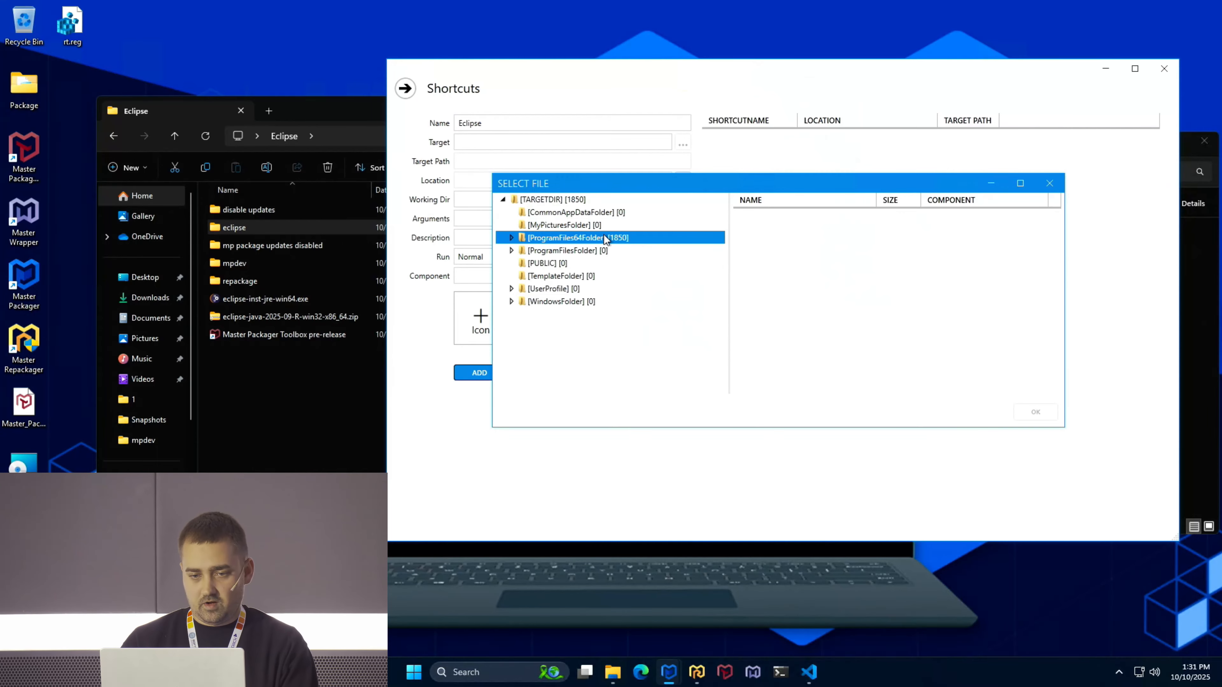
double_click(604, 237)
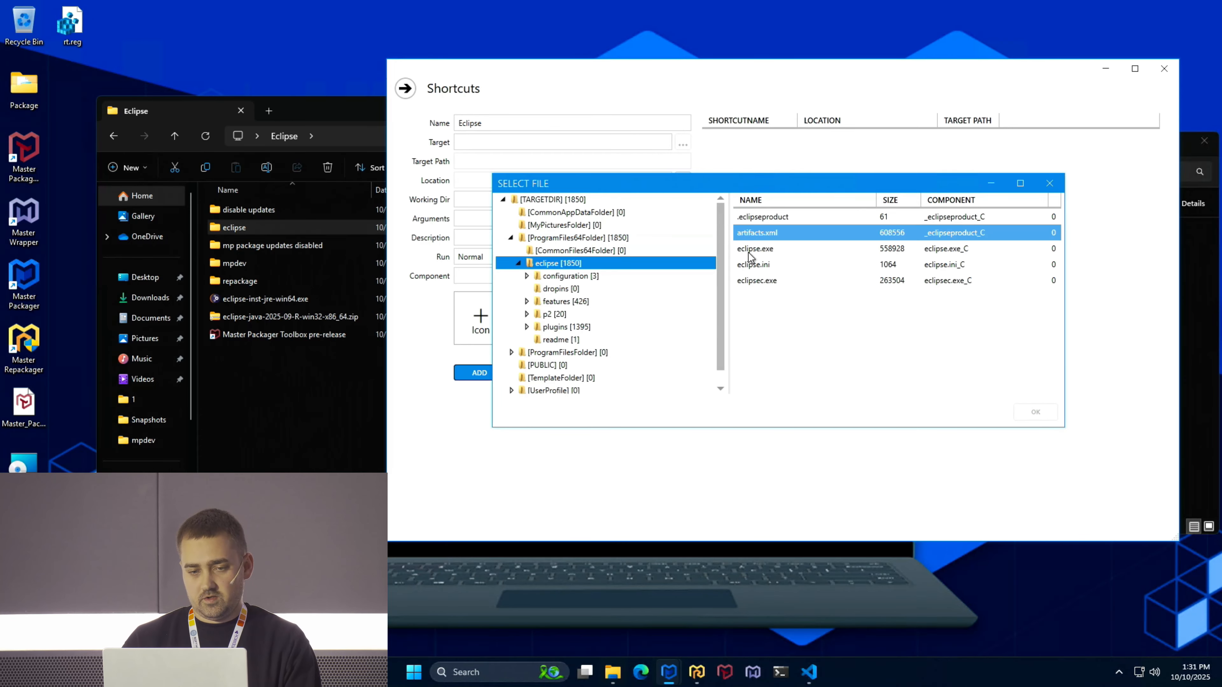
click(755, 248)
click(1034, 412)
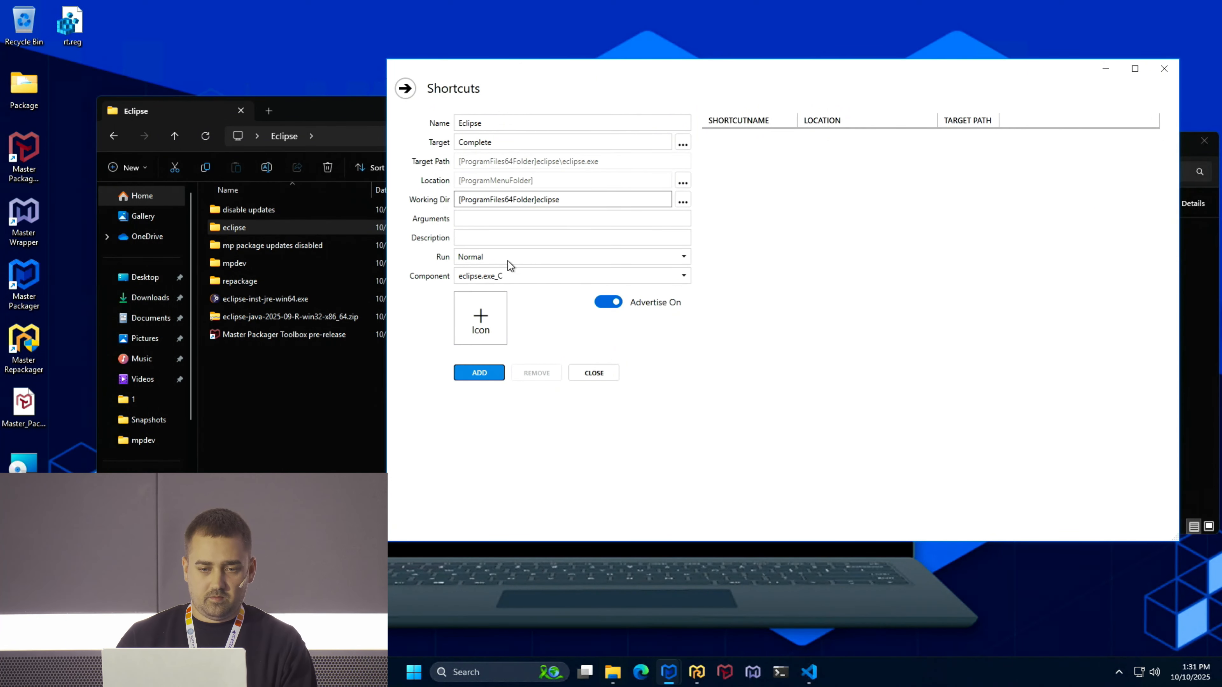
- Give the shortcut the Eclipse icon, add it to the package and return to the main project view
right_click(484, 321)
click(459, 331)
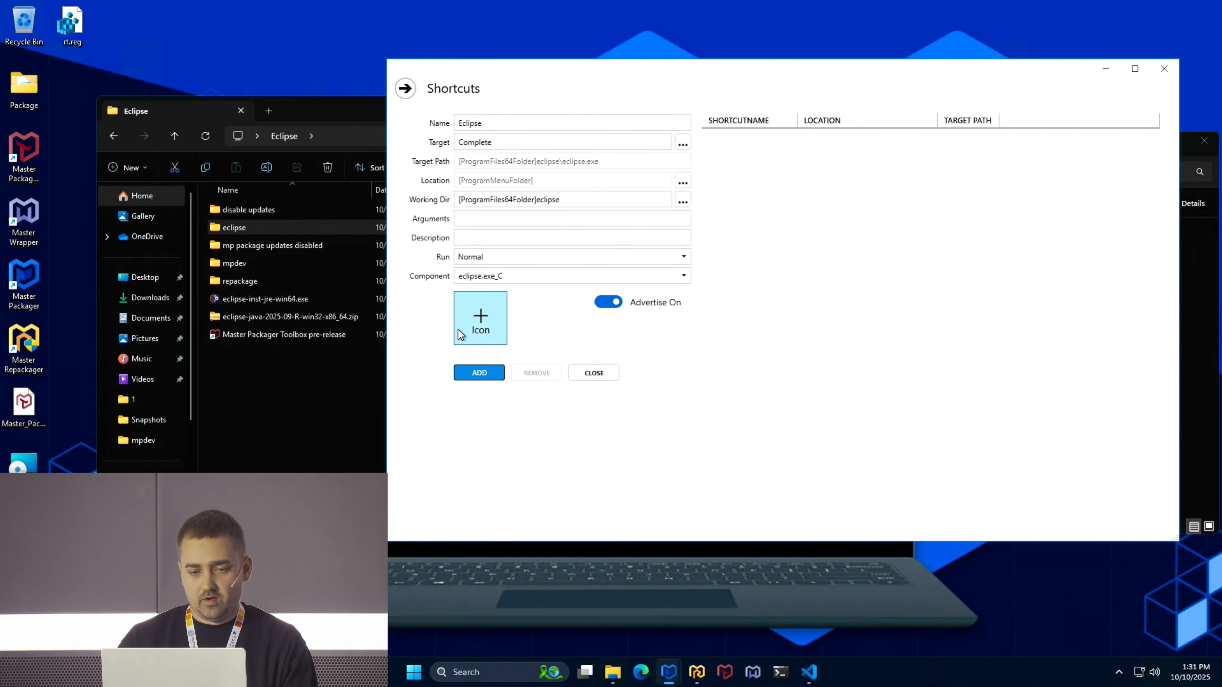
click(611, 210)
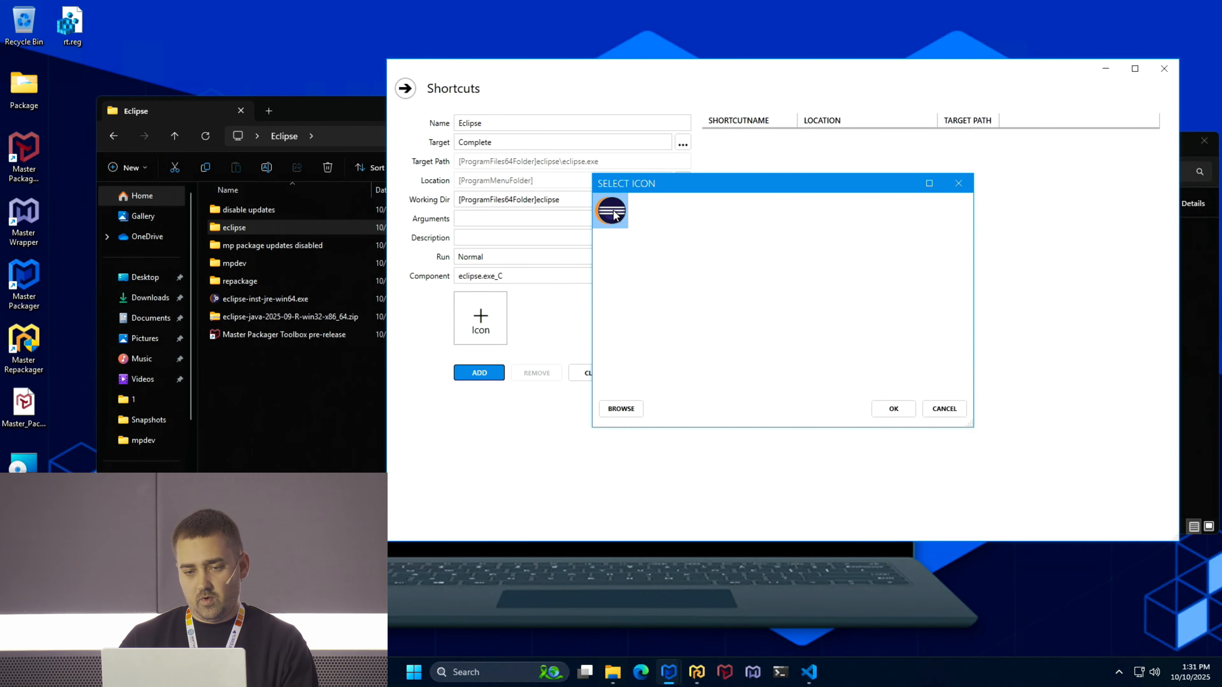
click(895, 412)
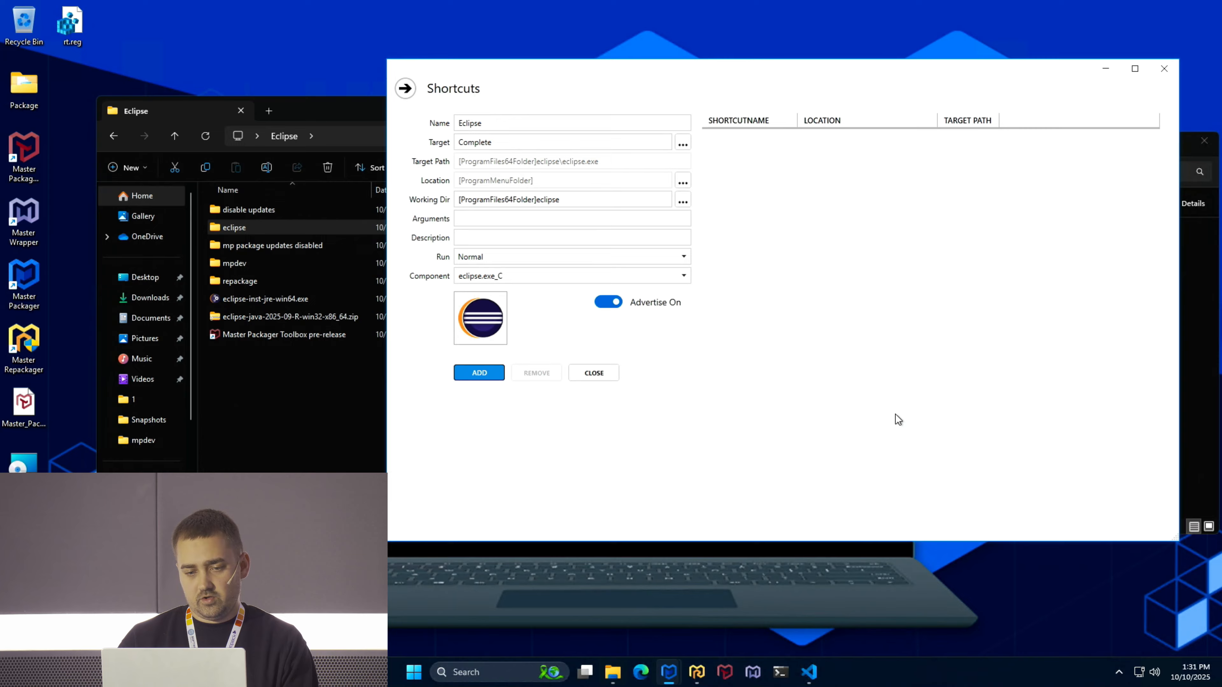
click(483, 372)
click(404, 89)
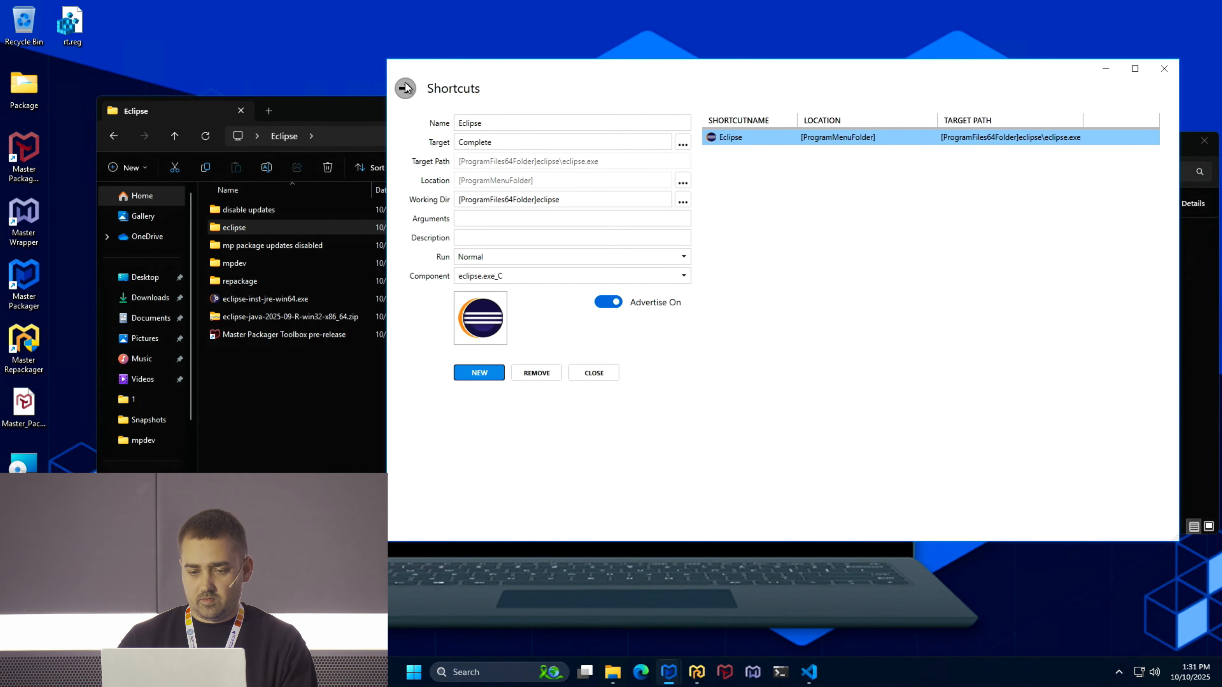
- Expand ProgramFiles64Folder and its eclipse folder in the Files table to view the added subfolders
click(426, 139)
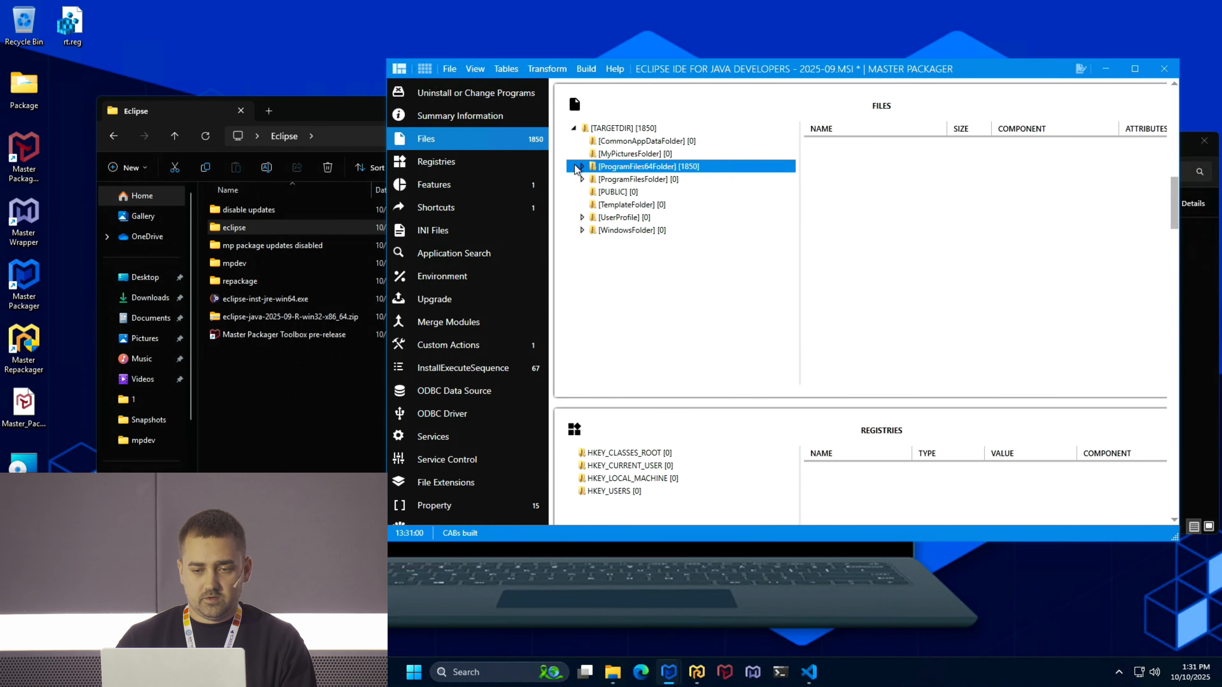
click(582, 166)
click(590, 192)
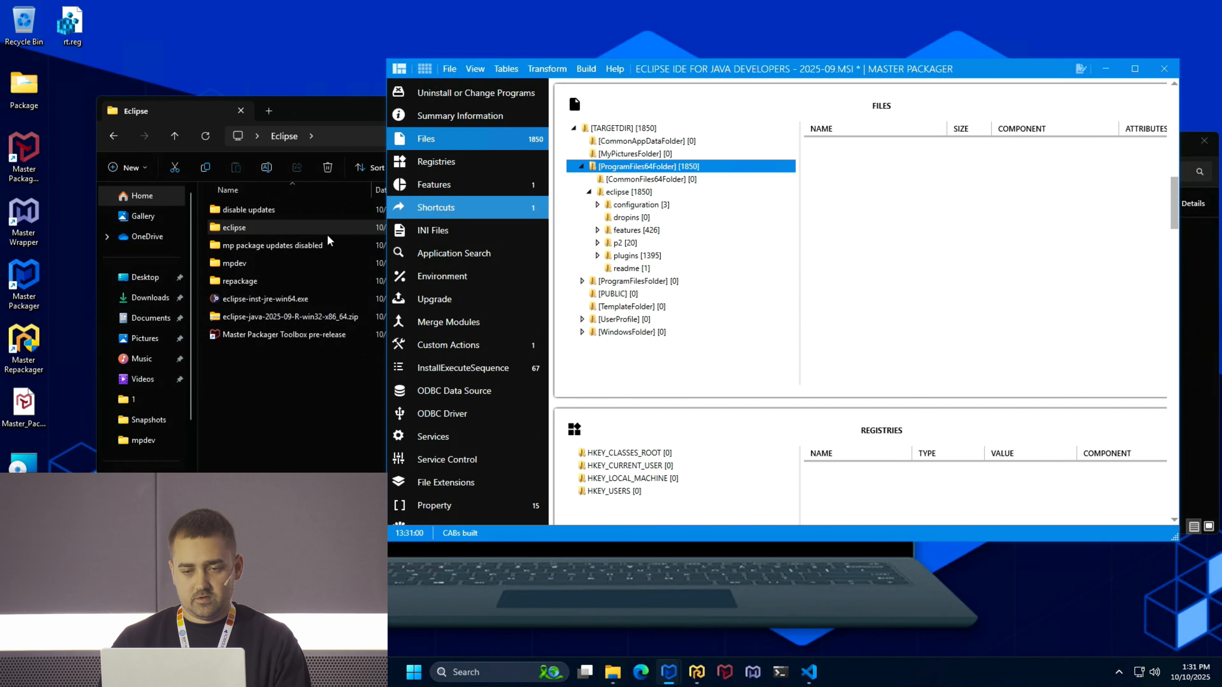
- Add eclipse.ini and plugin_customization.ini from the disable updates folder to the MSI's eclipse folder, and set the platform to x64
double_click(247, 209)
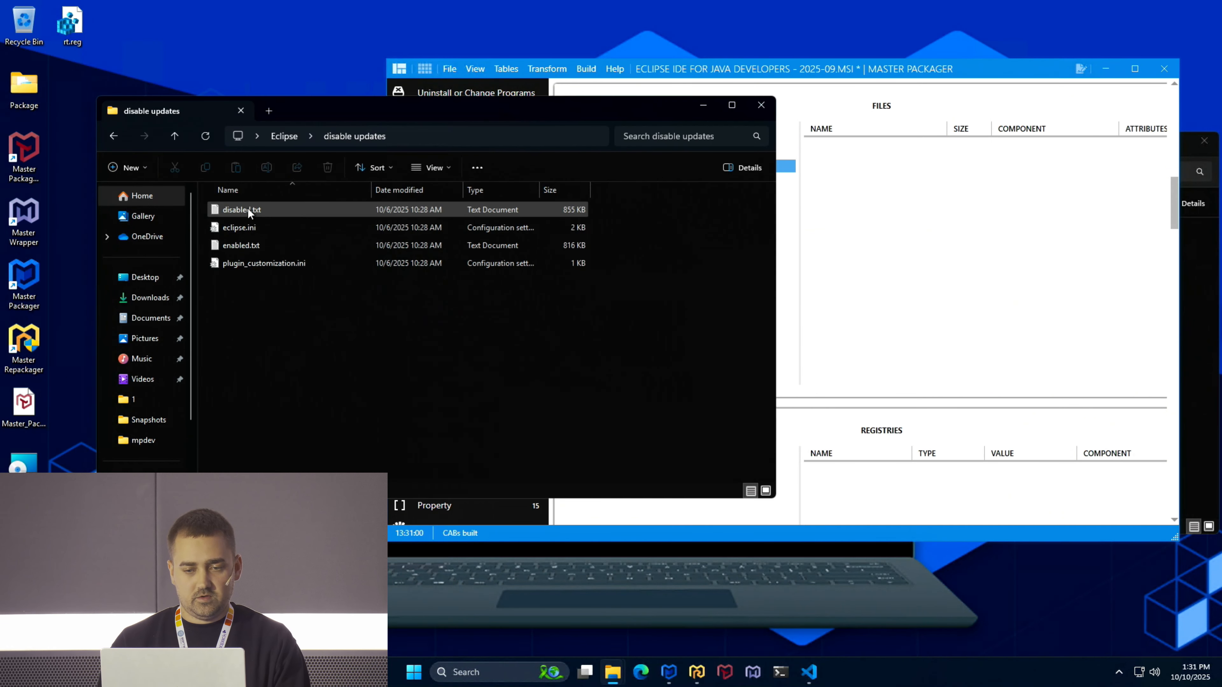
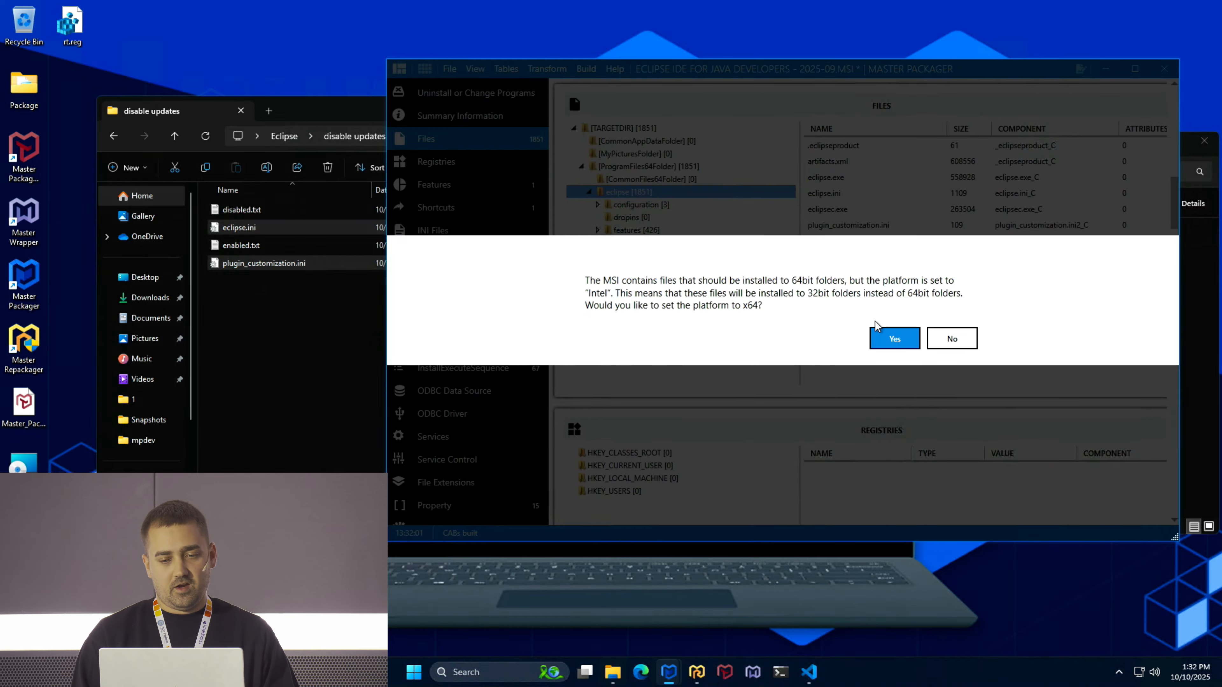
click(889, 339)
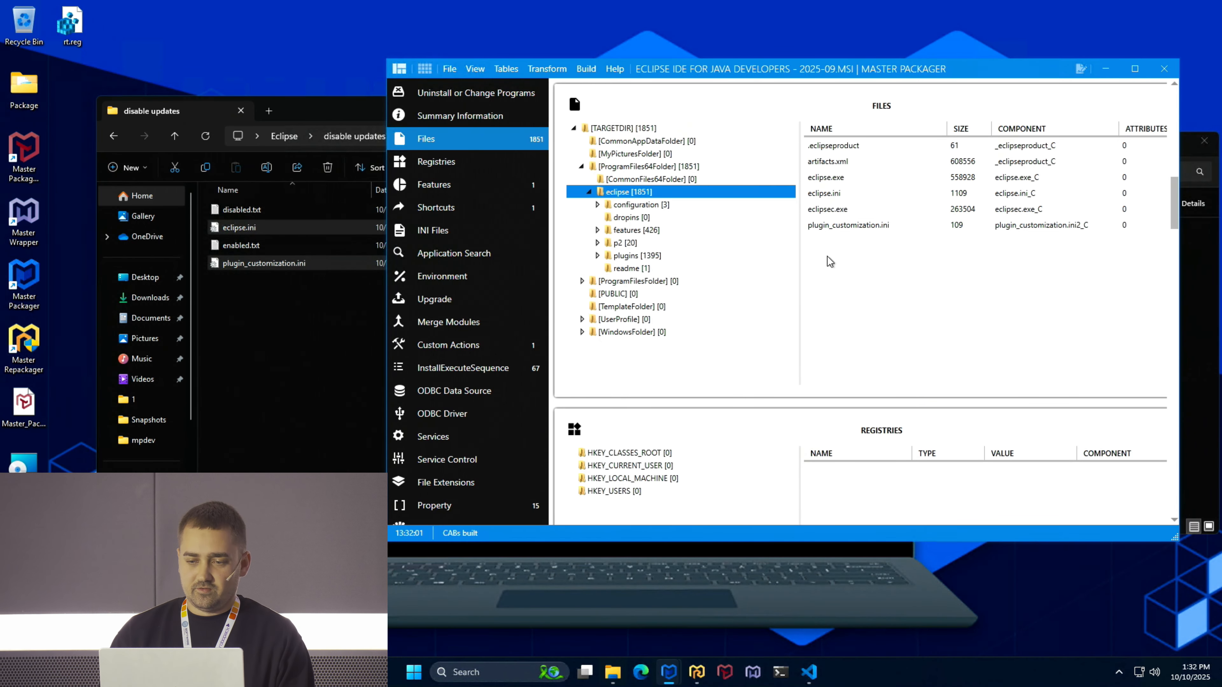
click(461, 116)
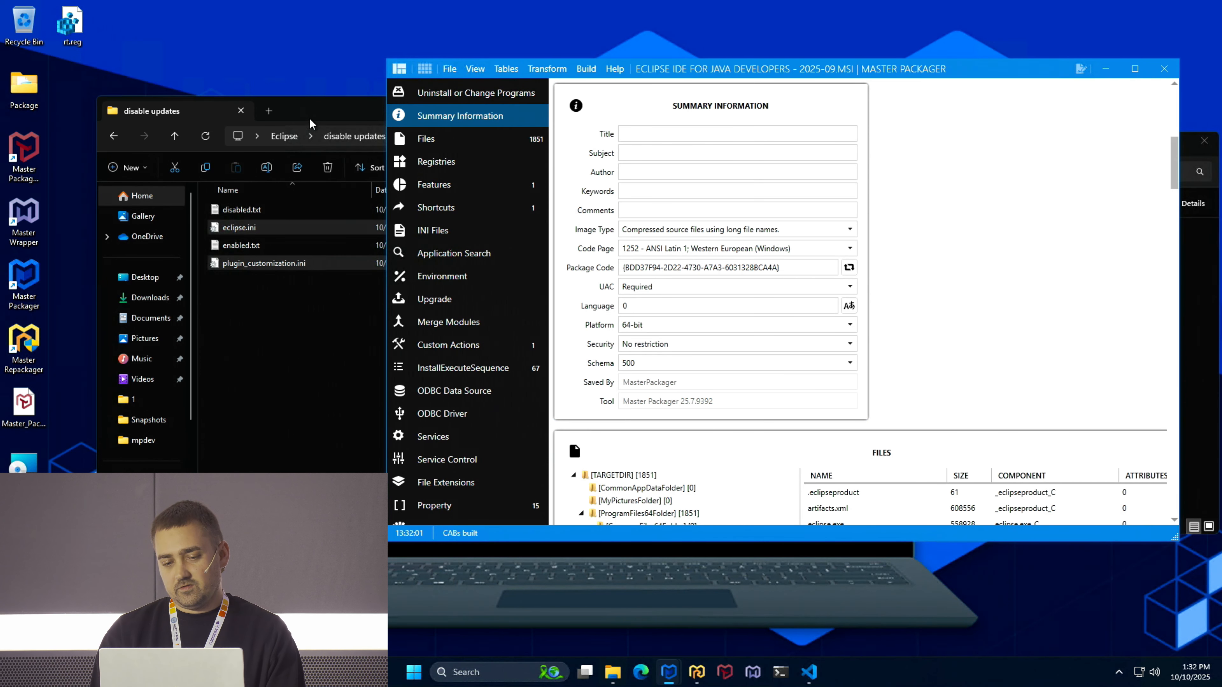
- Delete the Program Files 64 folder from the Demo folder on the desktop, keeping only the Eclipse MSI
click(331, 102)
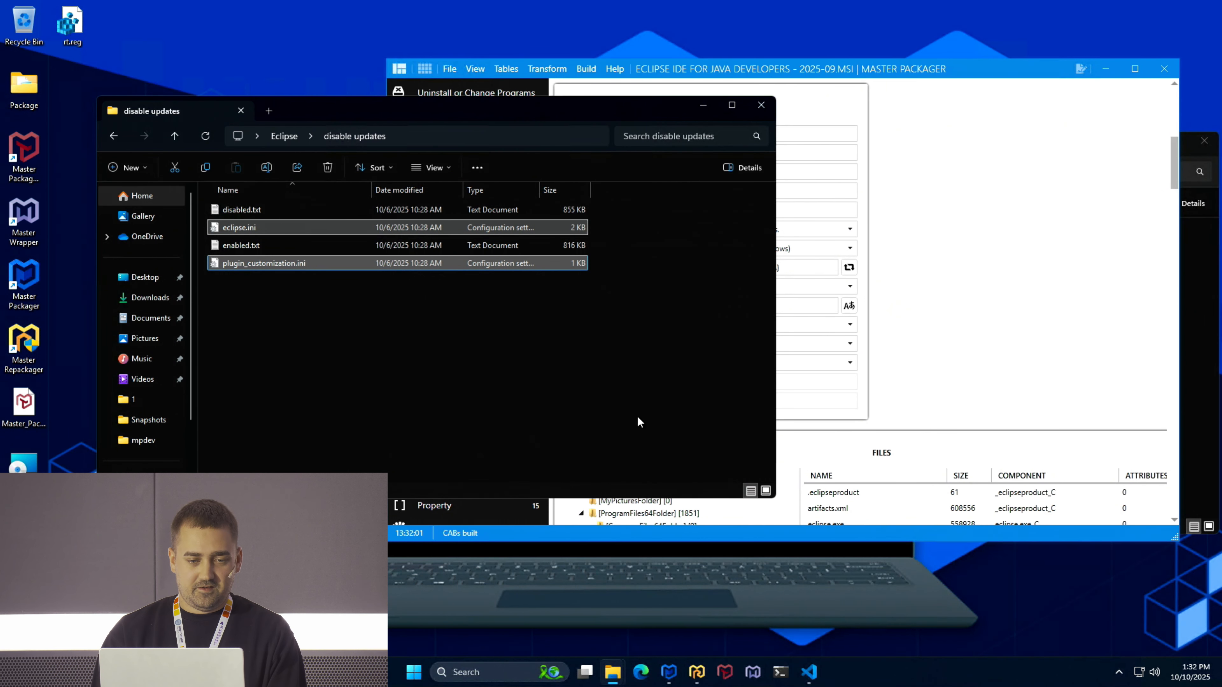
double_click(24, 530)
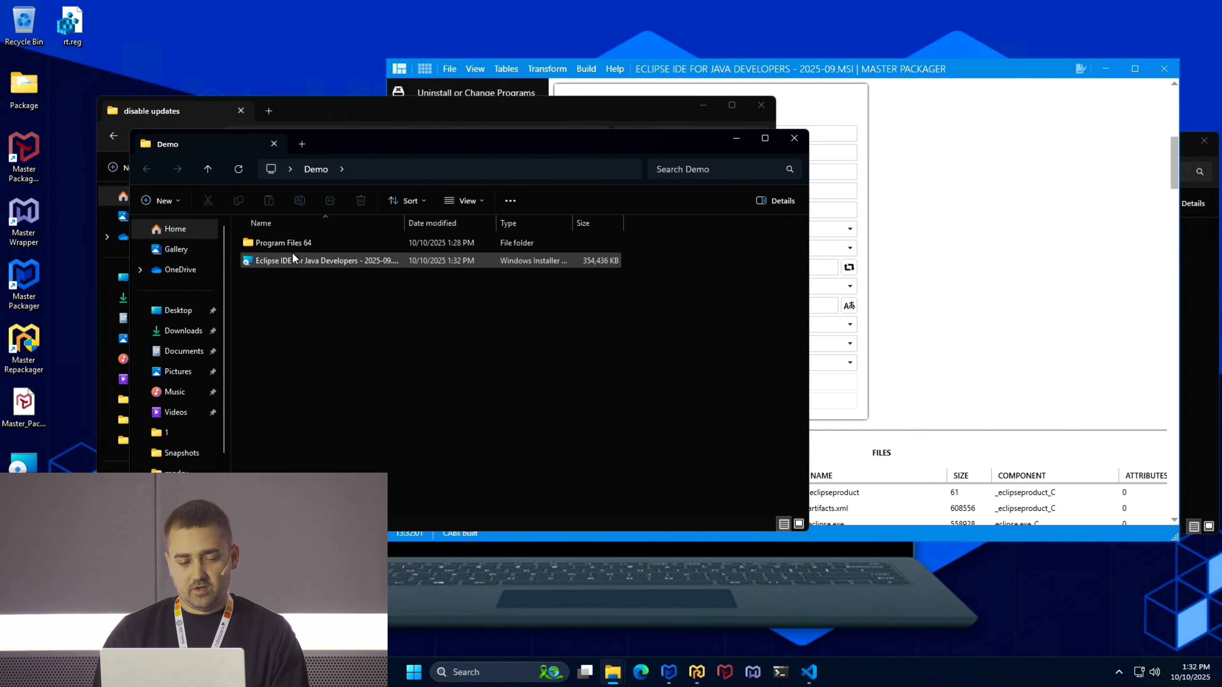
right_click(286, 248)
click(274, 243)
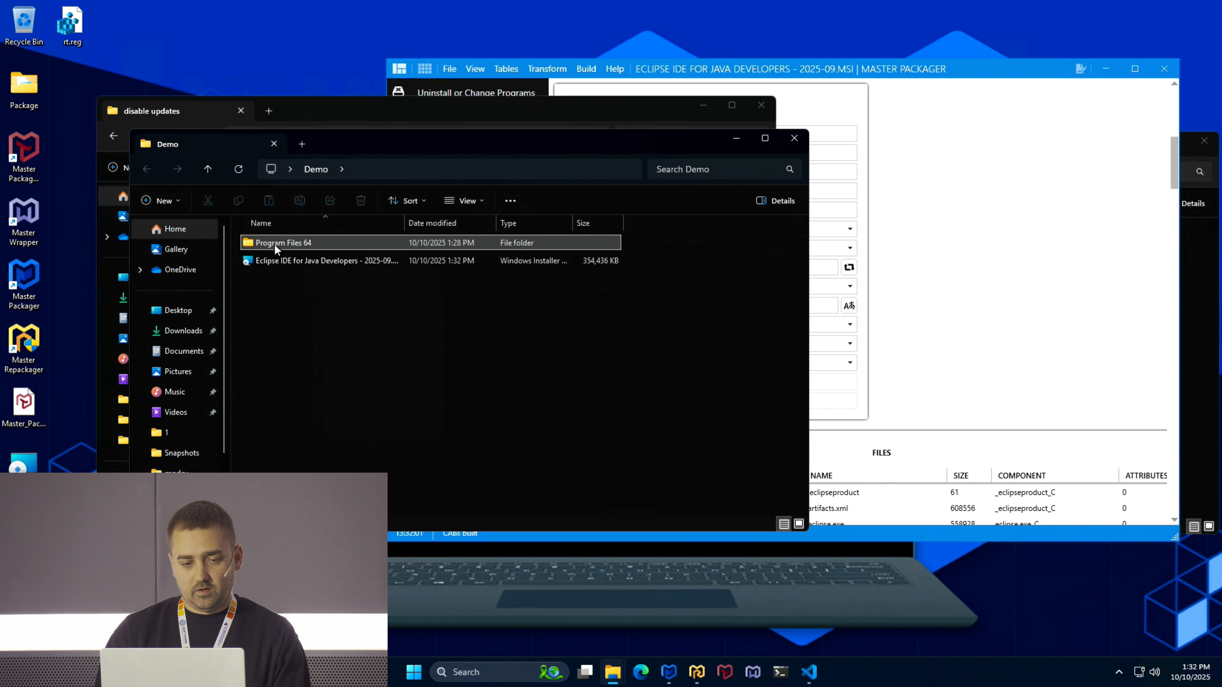
right_click(275, 243)
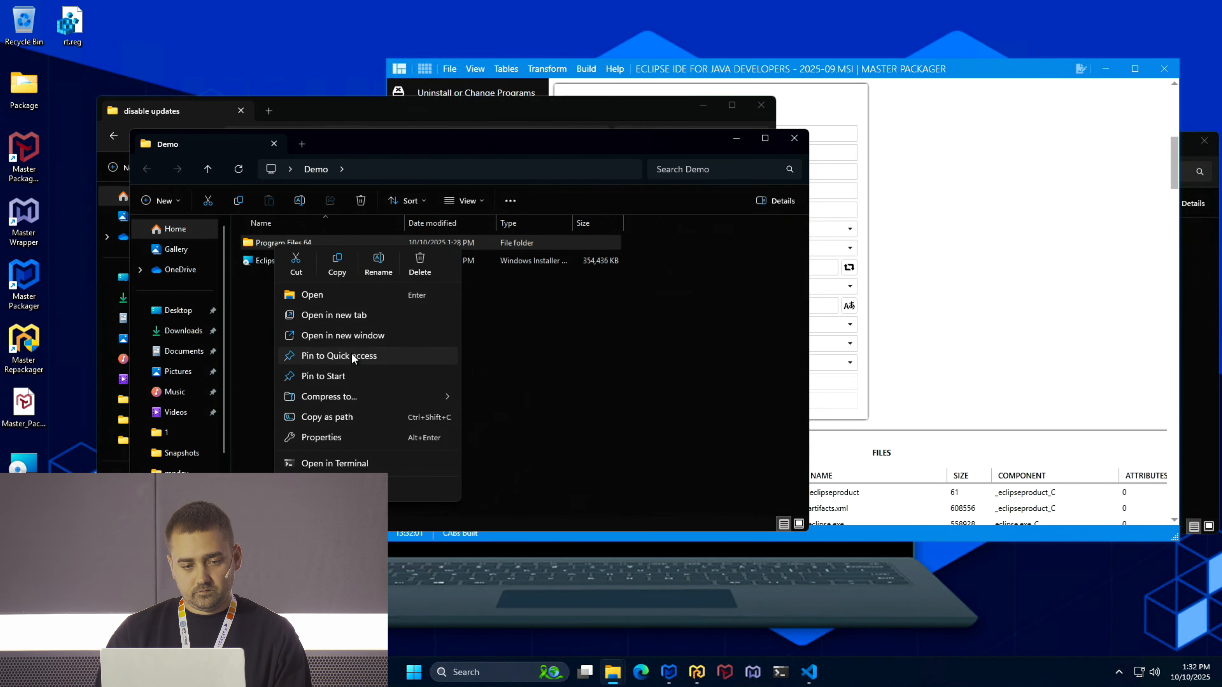
click(423, 265)
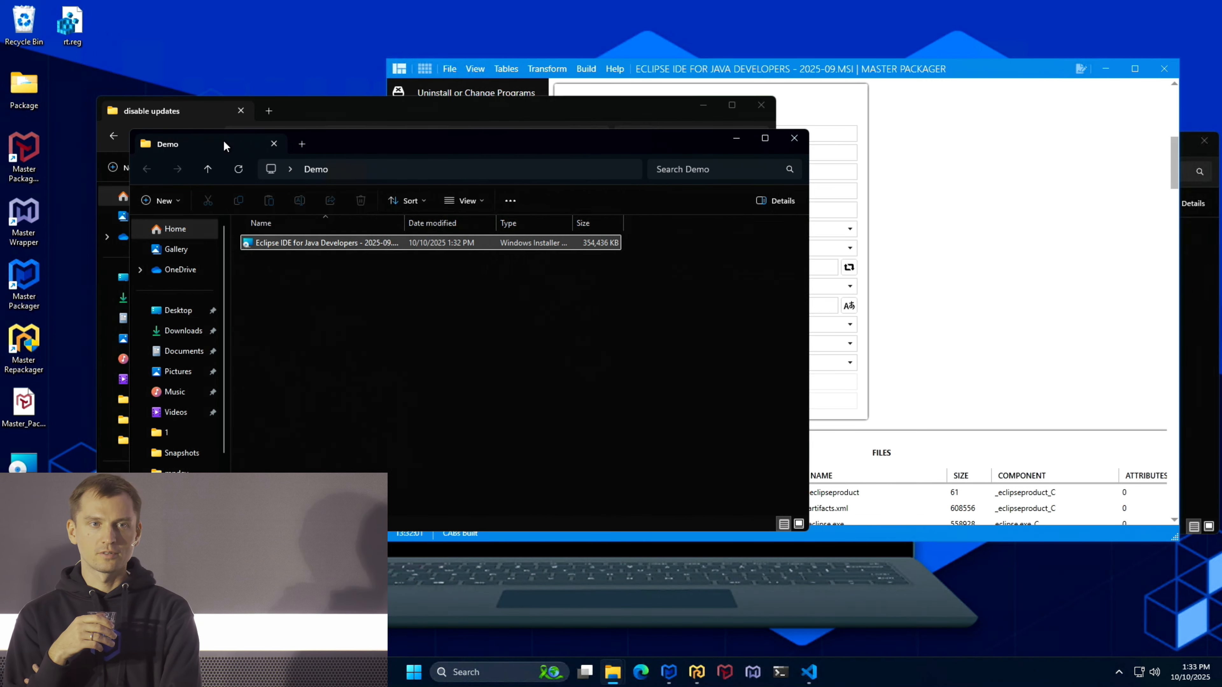
- Switch to Master Wrapper, create a Standard V4 PSADT package from template 4.1.5 and load the Eclipse MSI from the Demo folder into it
click(26, 212)
double_click(25, 211)
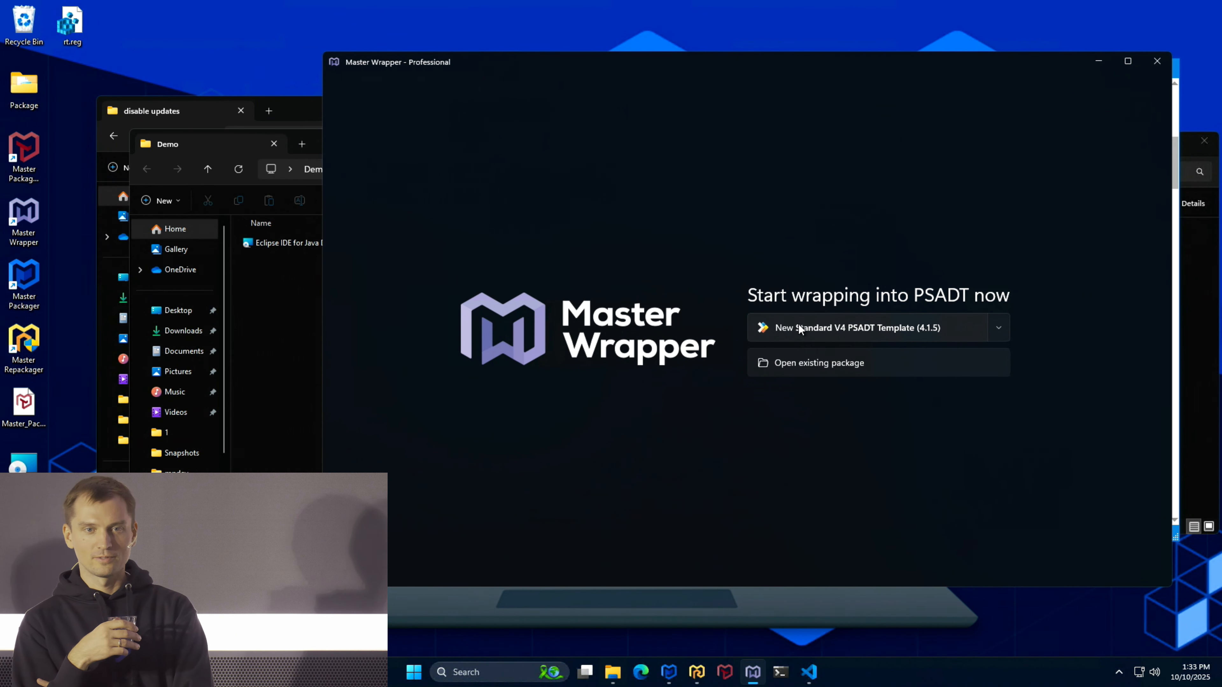
click(798, 323)
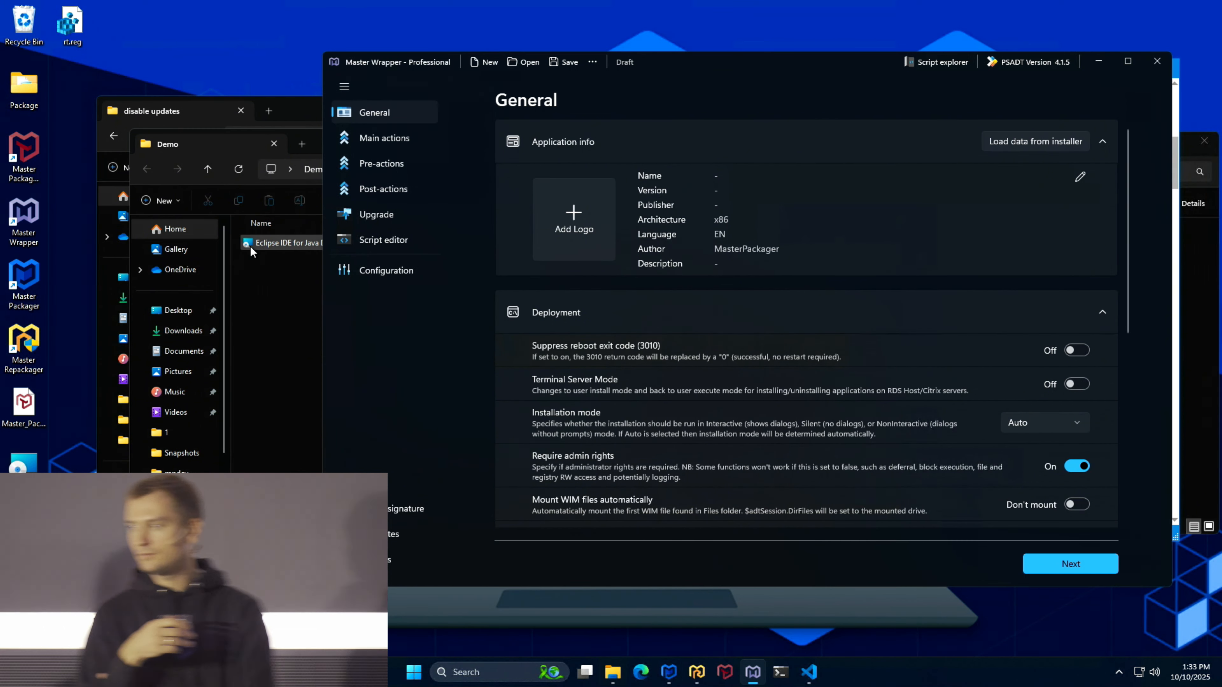
drag(250, 246, 612, 231)
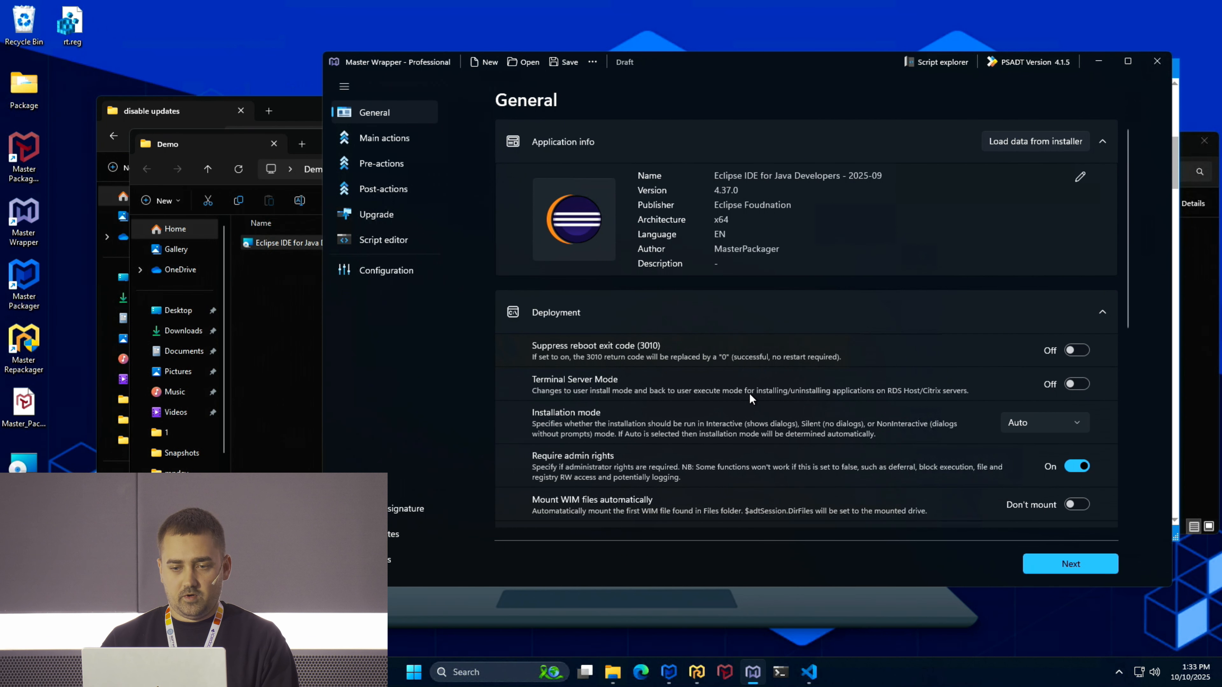
- Review the package's general deployment and detection settings and its main install, uninstall and repair commands
scroll(749, 393, down, 3)
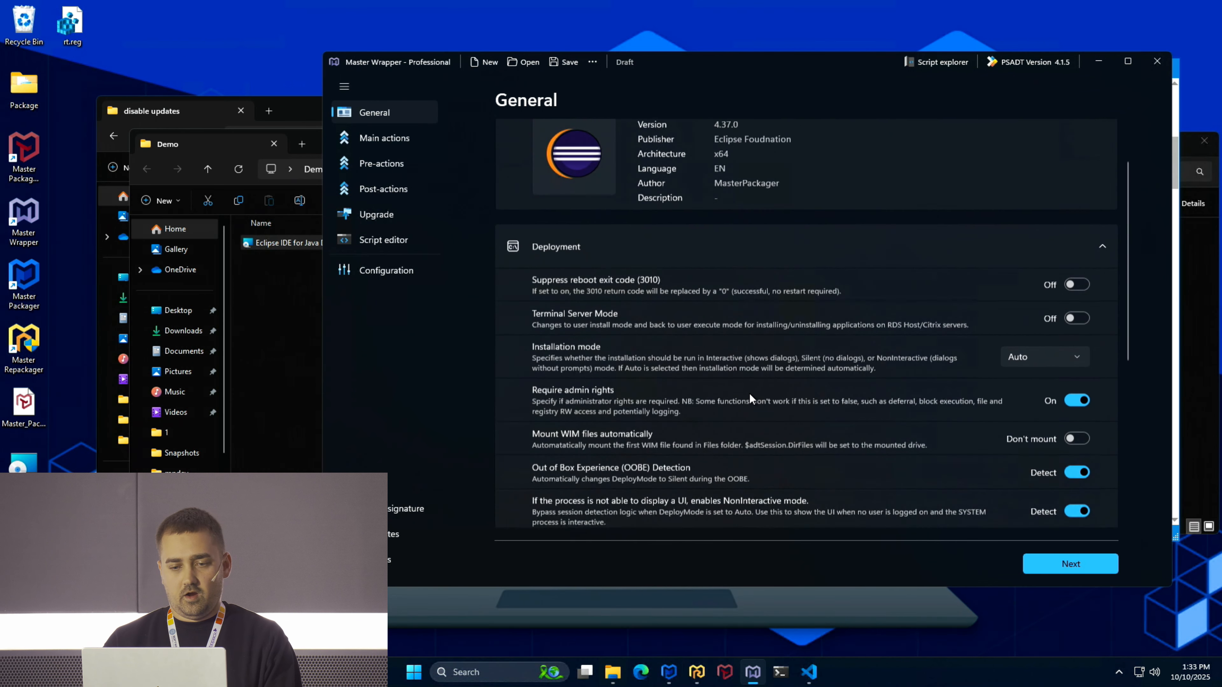
scroll(749, 393, down, 8)
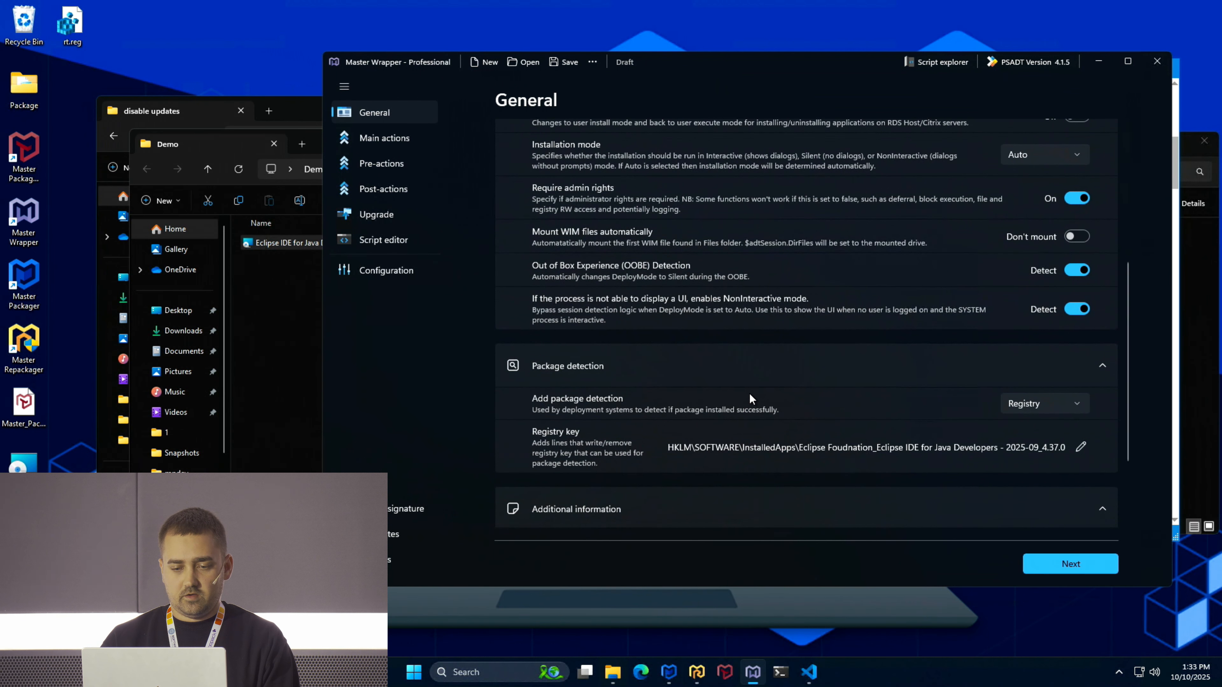
scroll(749, 393, up, 5)
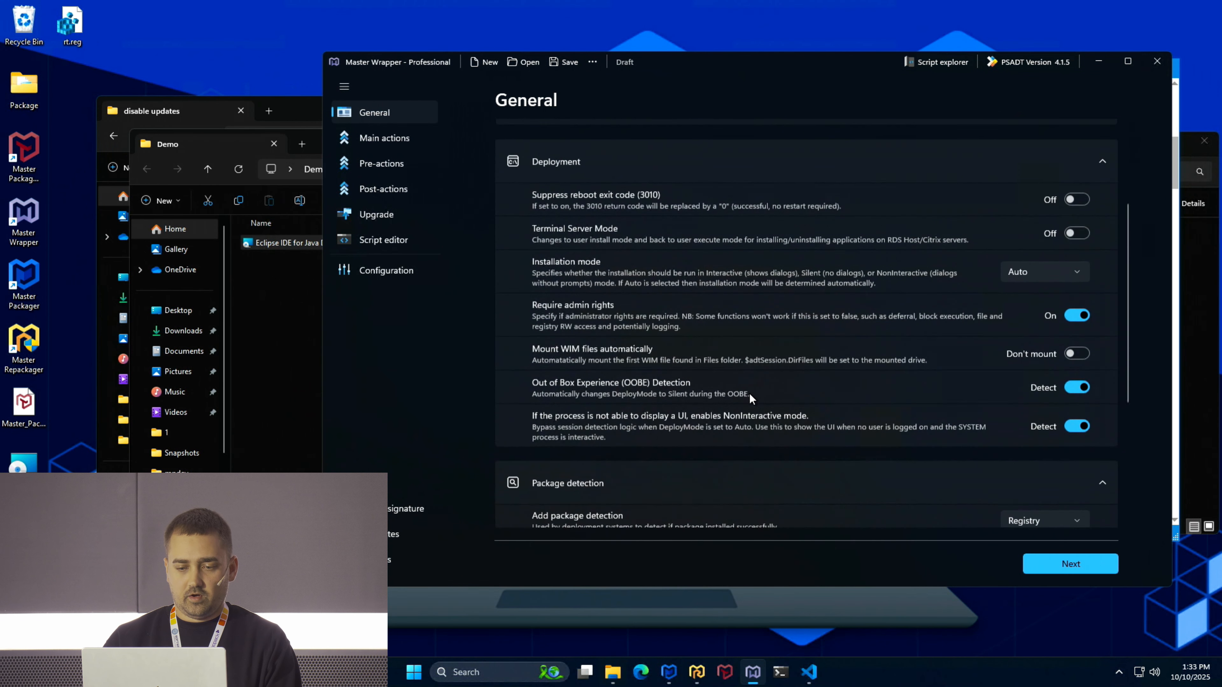
scroll(749, 393, up, 2)
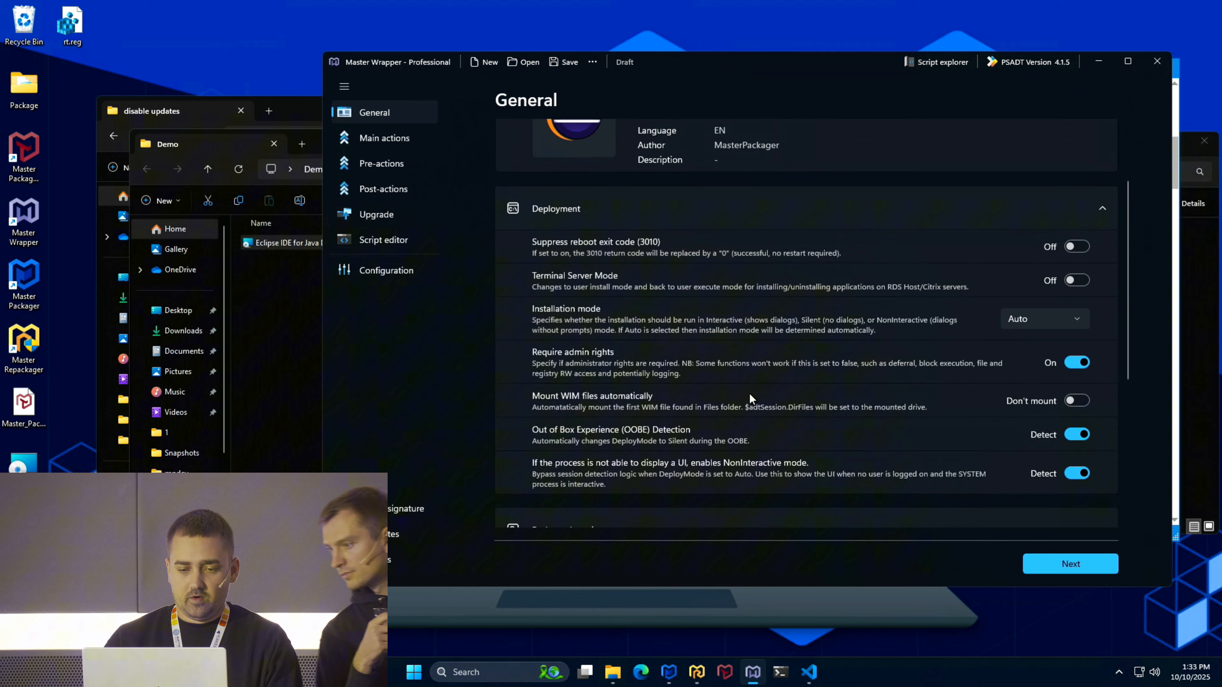
click(407, 139)
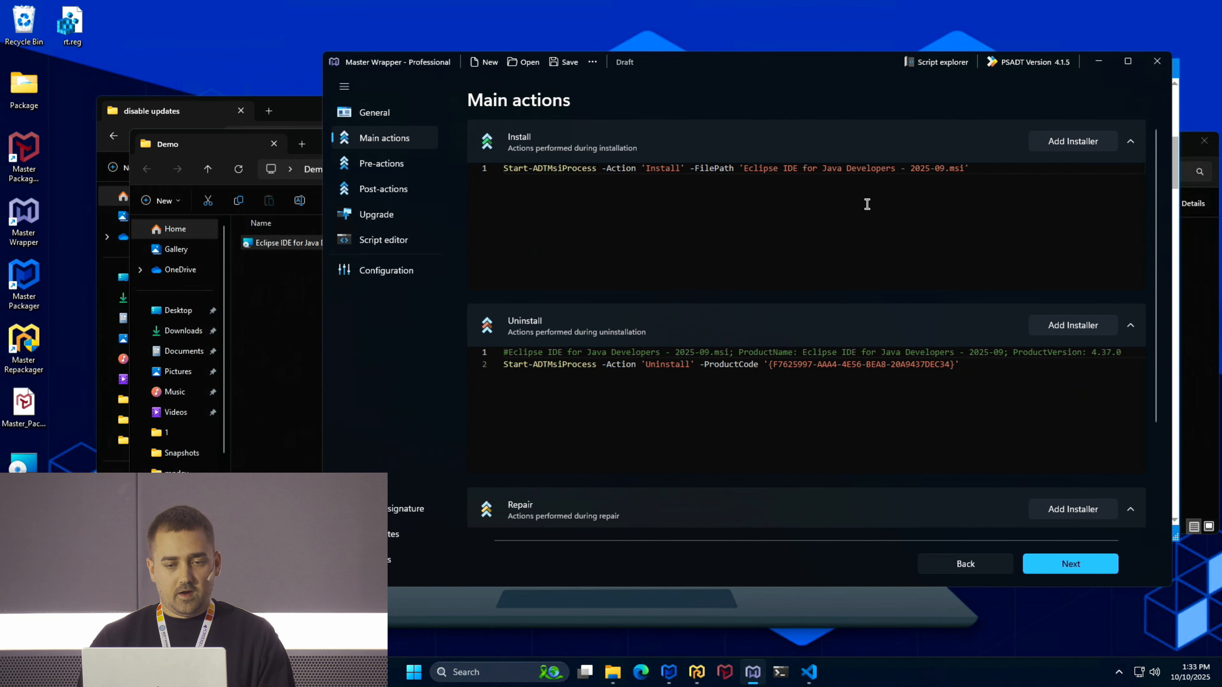
click(736, 129)
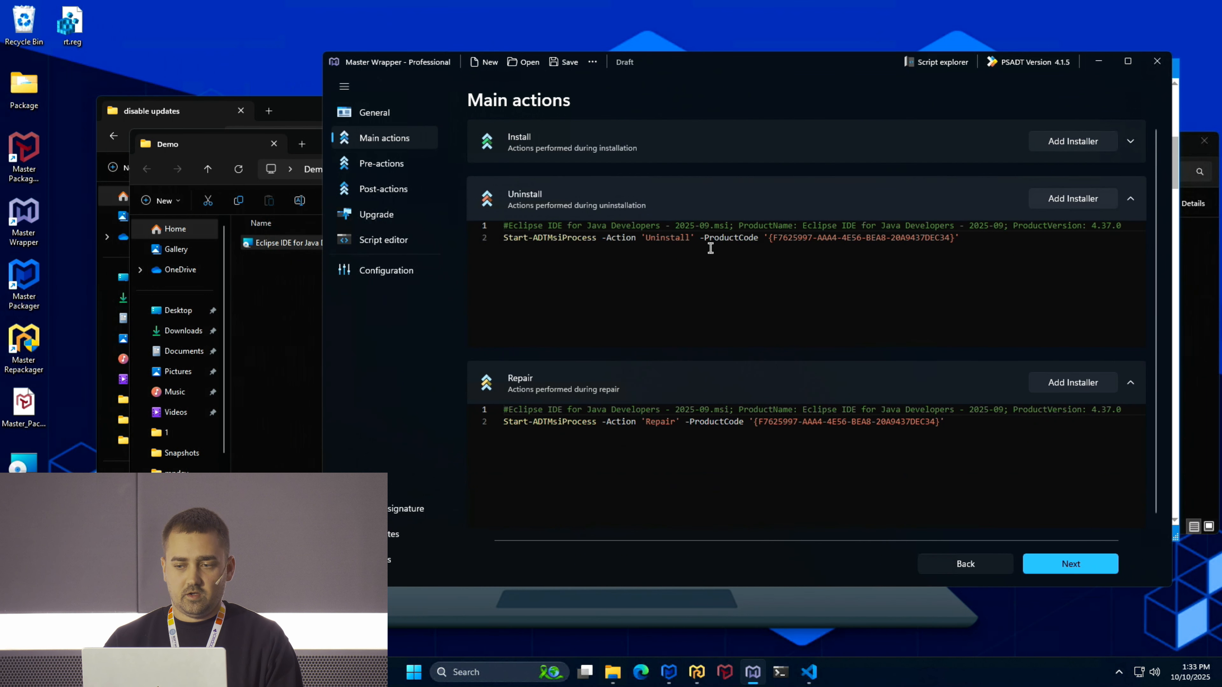
click(714, 196)
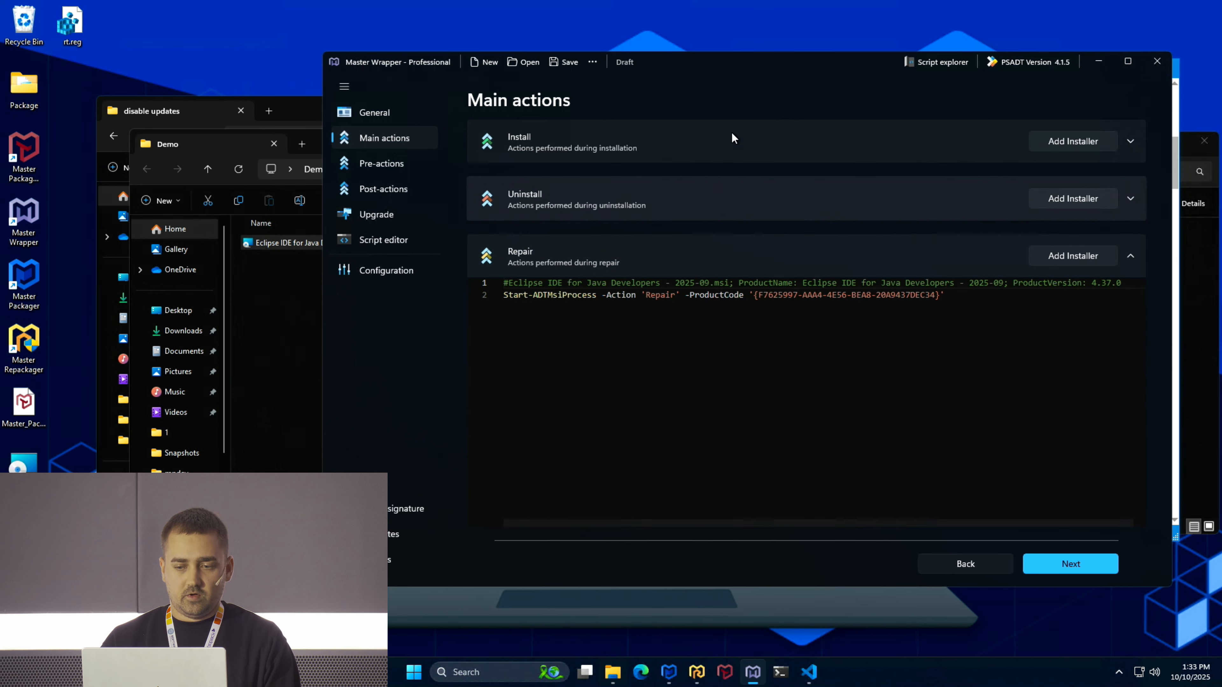
- Maximize the window and look through the pre-action, post-action and upgrade settings of the package
double_click(753, 70)
click(84, 111)
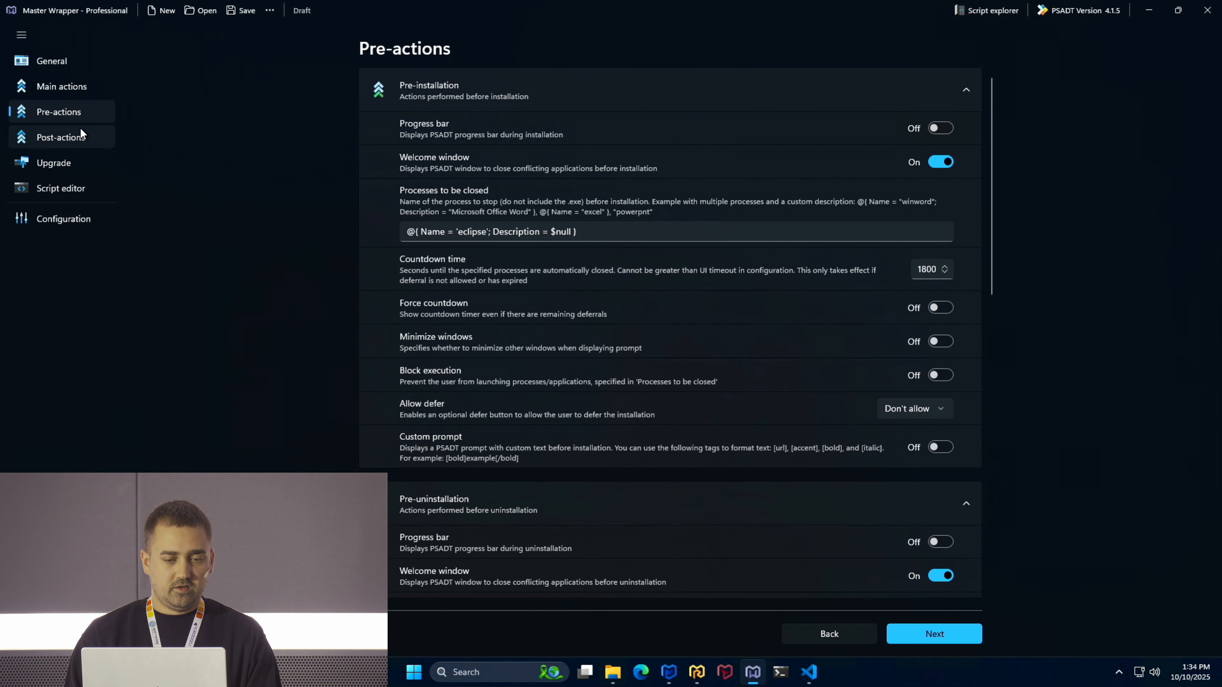
click(75, 135)
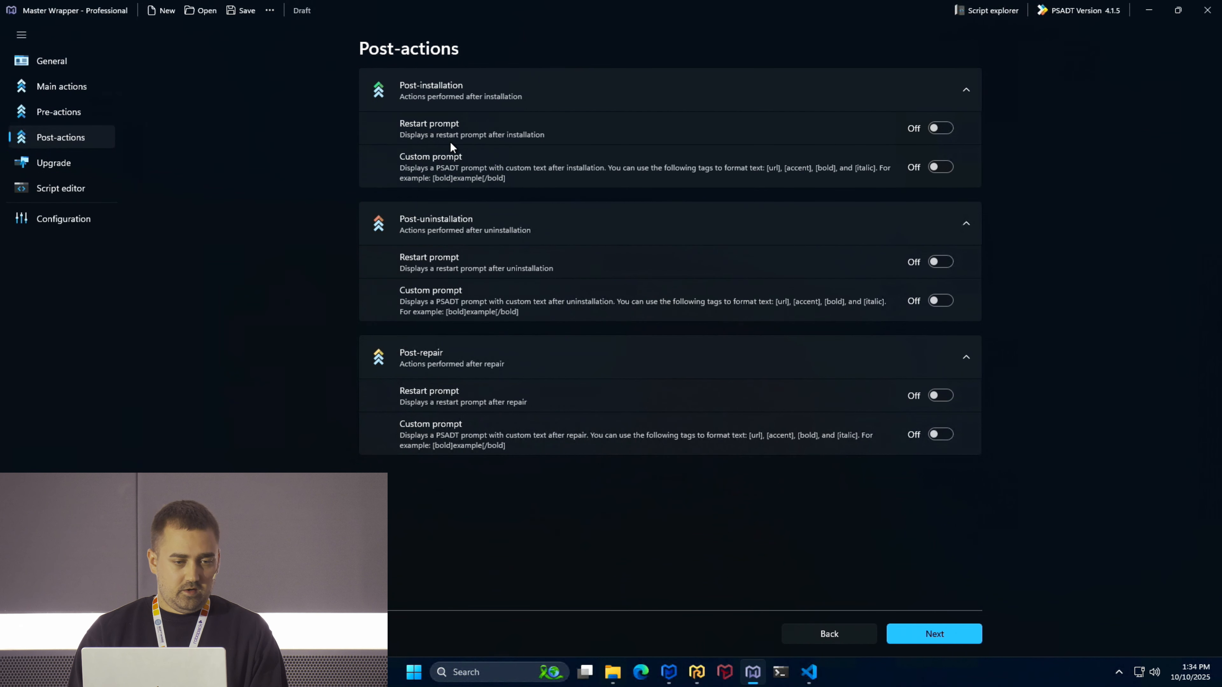
click(70, 164)
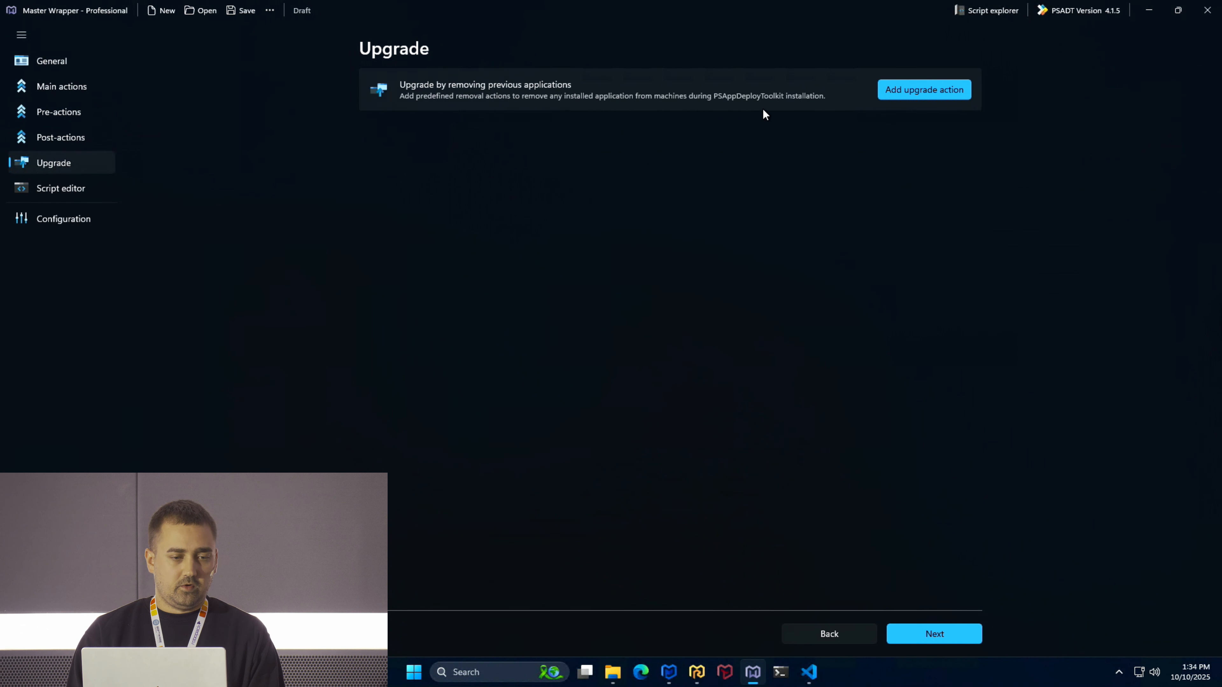
- Examine the deployment script from the Variables section down to the Install and Post-Install sections
click(86, 186)
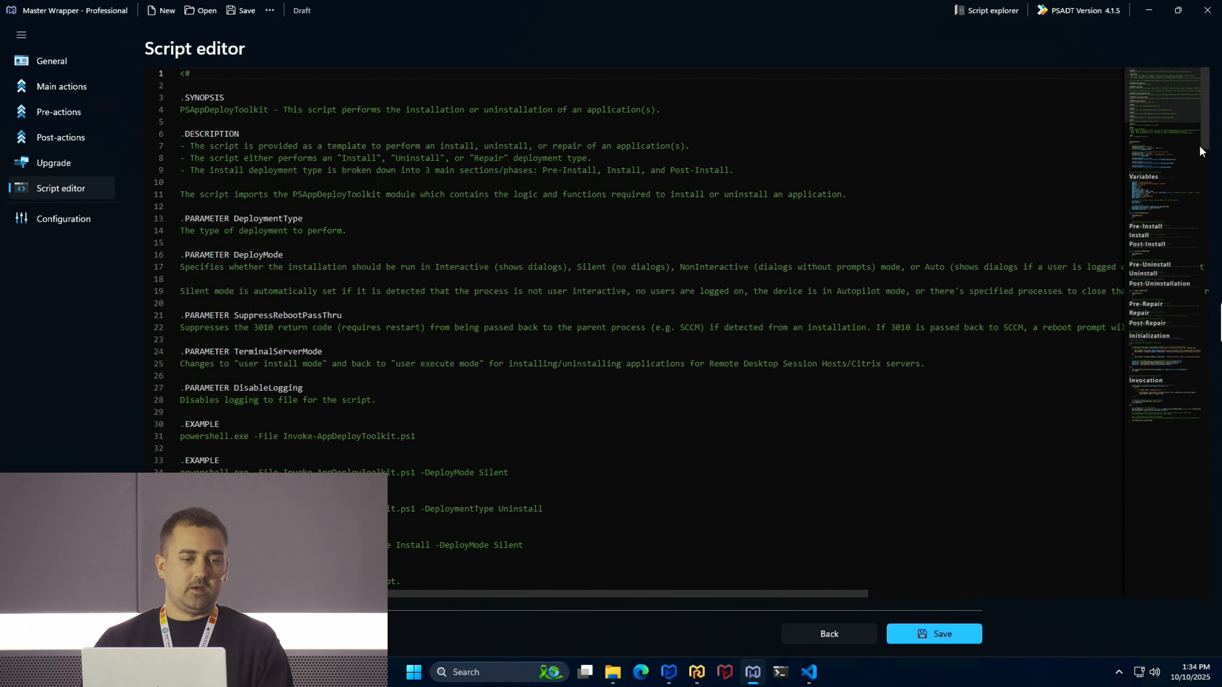
drag(1185, 141, 1204, 247)
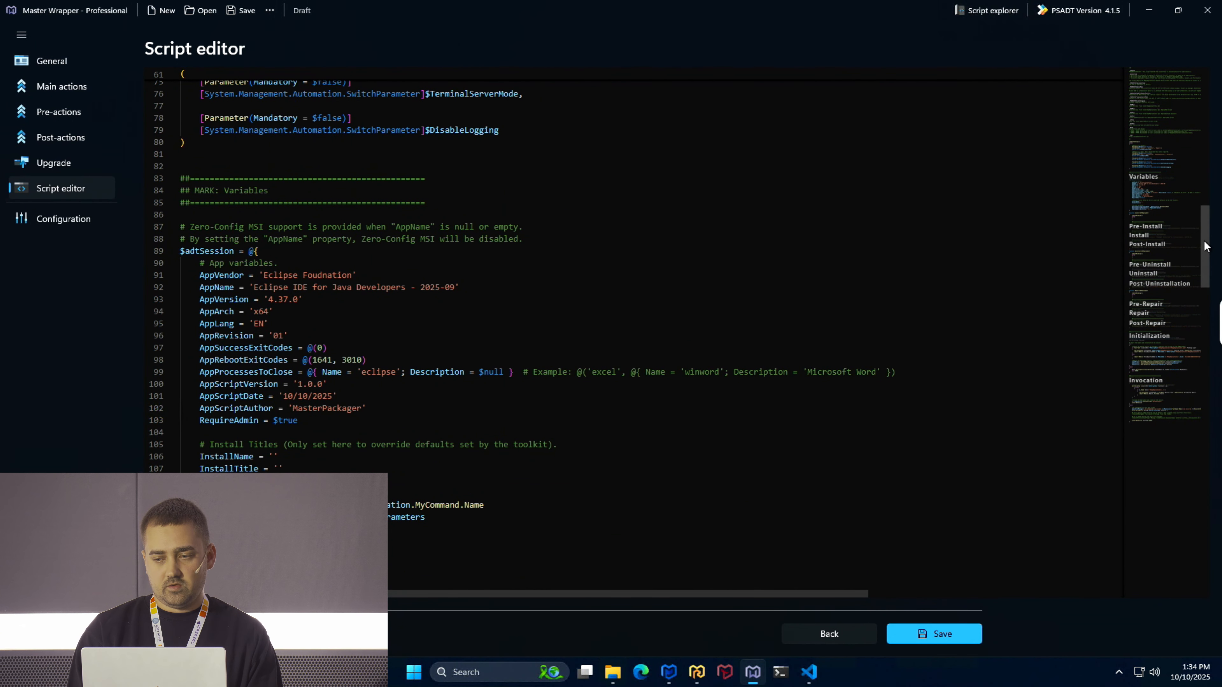
drag(1205, 247, 1206, 315)
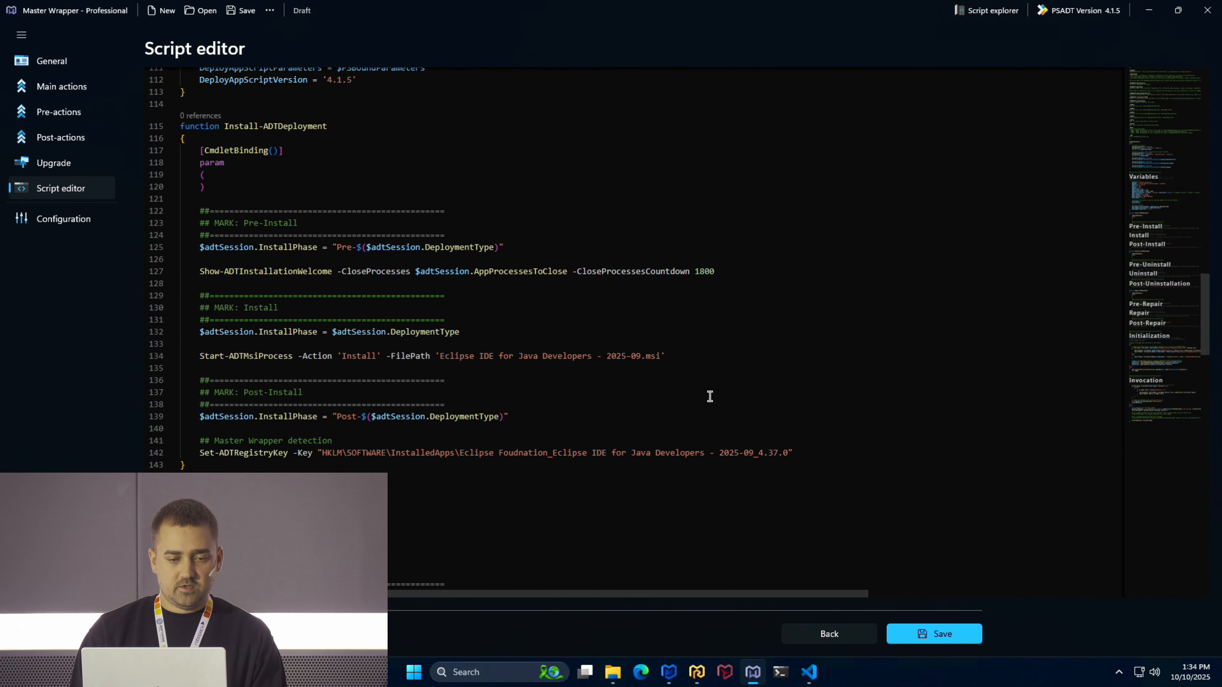
- Try the start-adt command suggestions on a new line below the Start-ADTMsiProcess install command, and remove the entered text
click(702, 355)
key(Return)
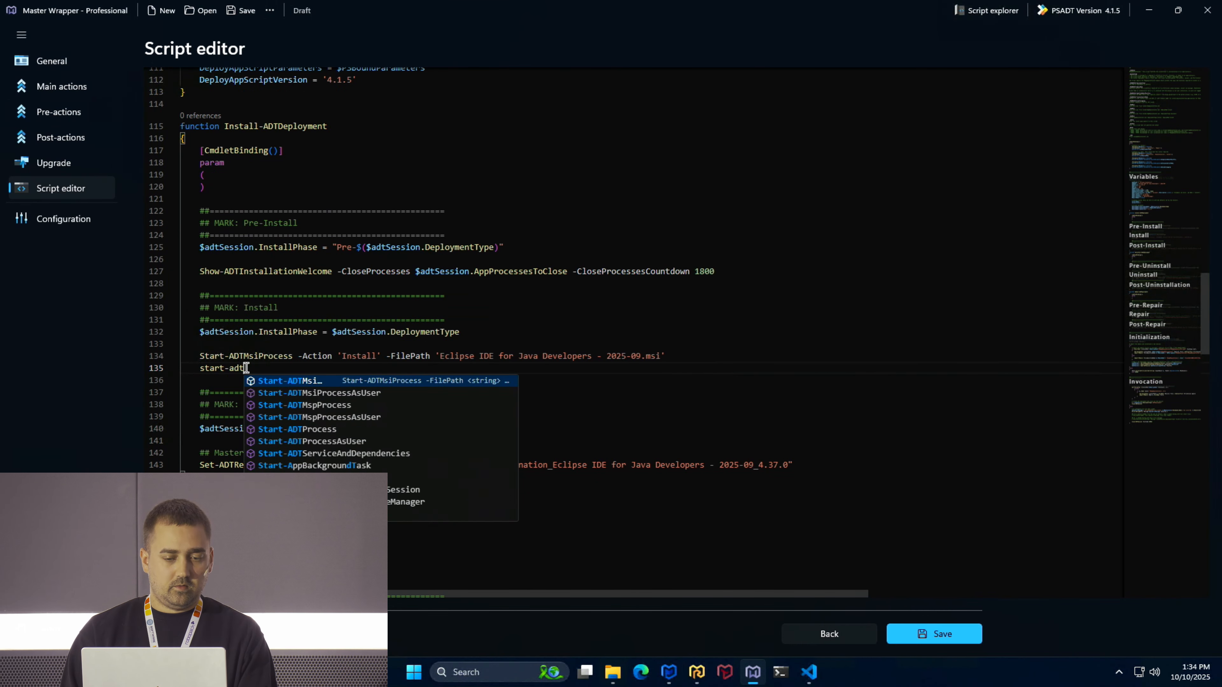
drag(244, 369, 200, 369)
key(BackSpace)
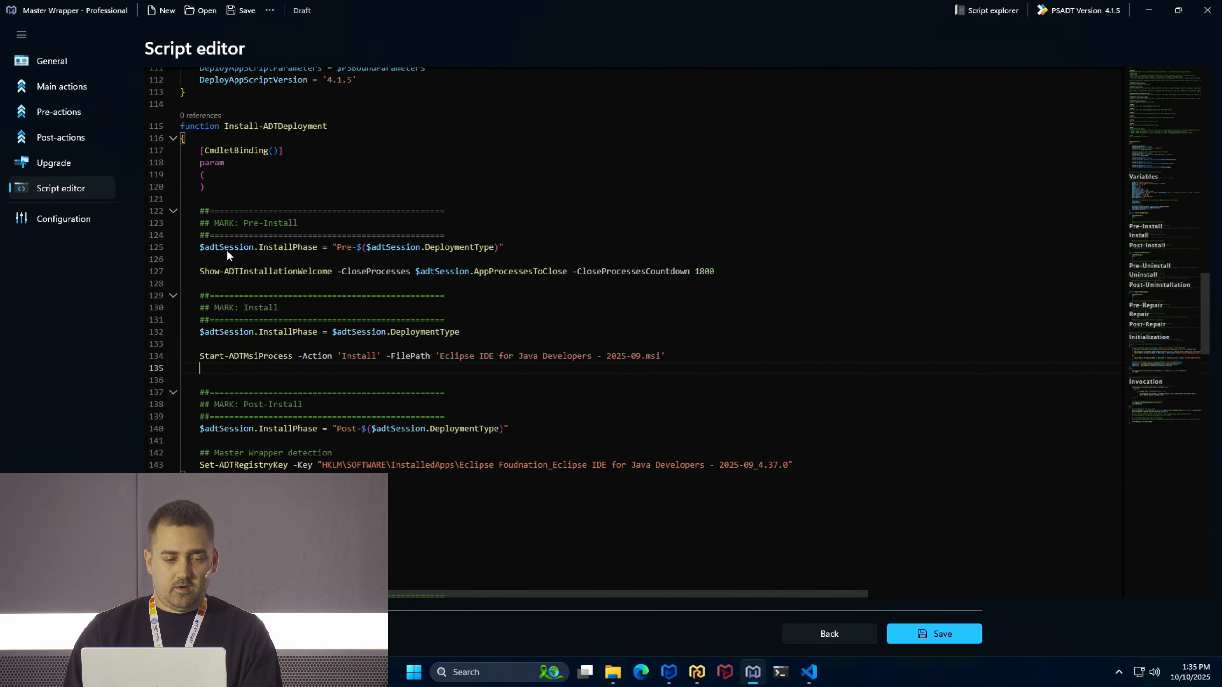
- Save the package into a new desktop folder named PSADT and decline opening its Files folder
click(235, 15)
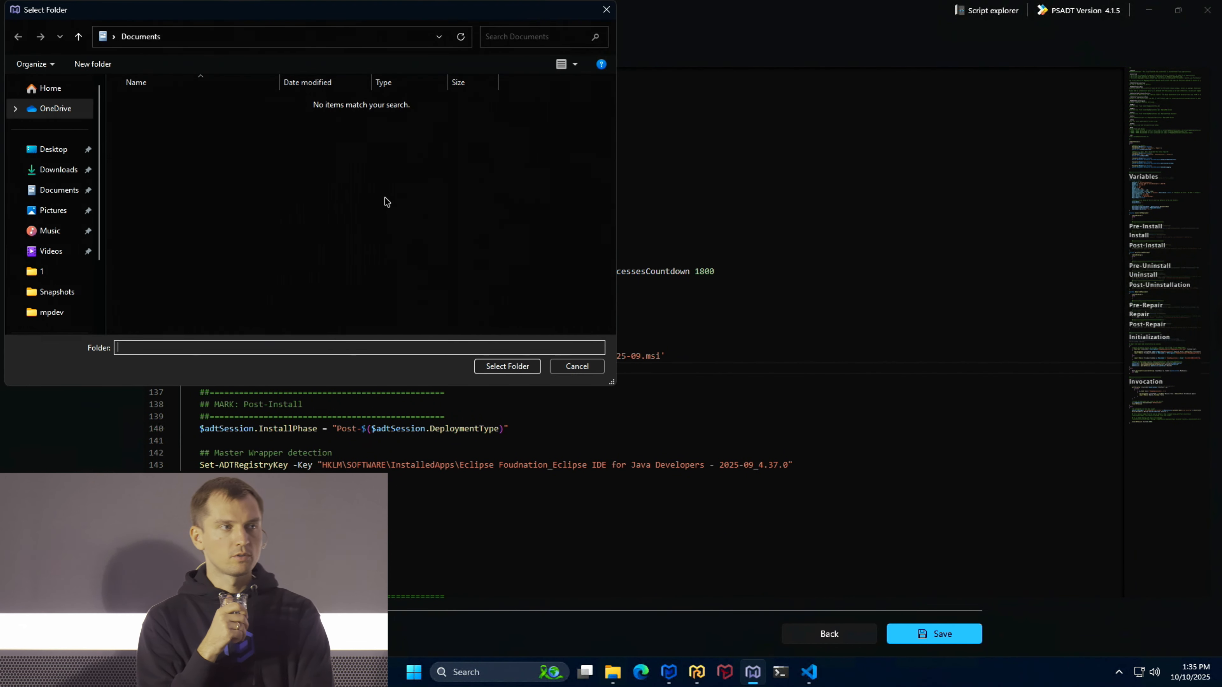
click(53, 149)
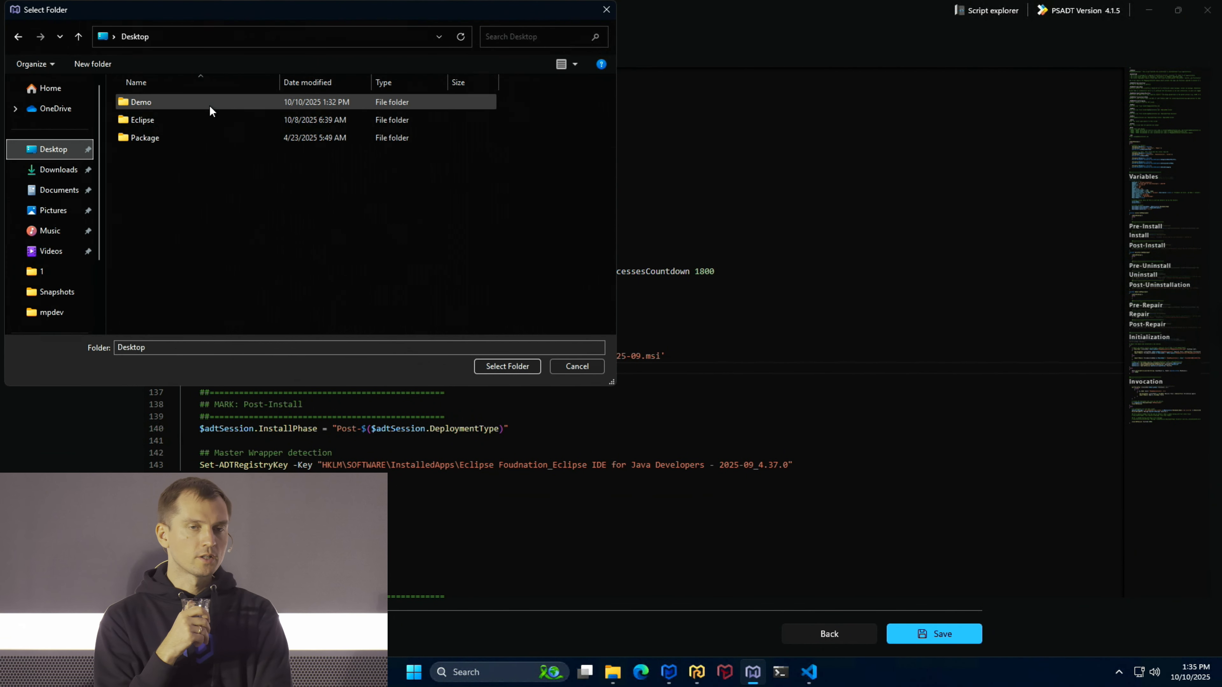
click(109, 64)
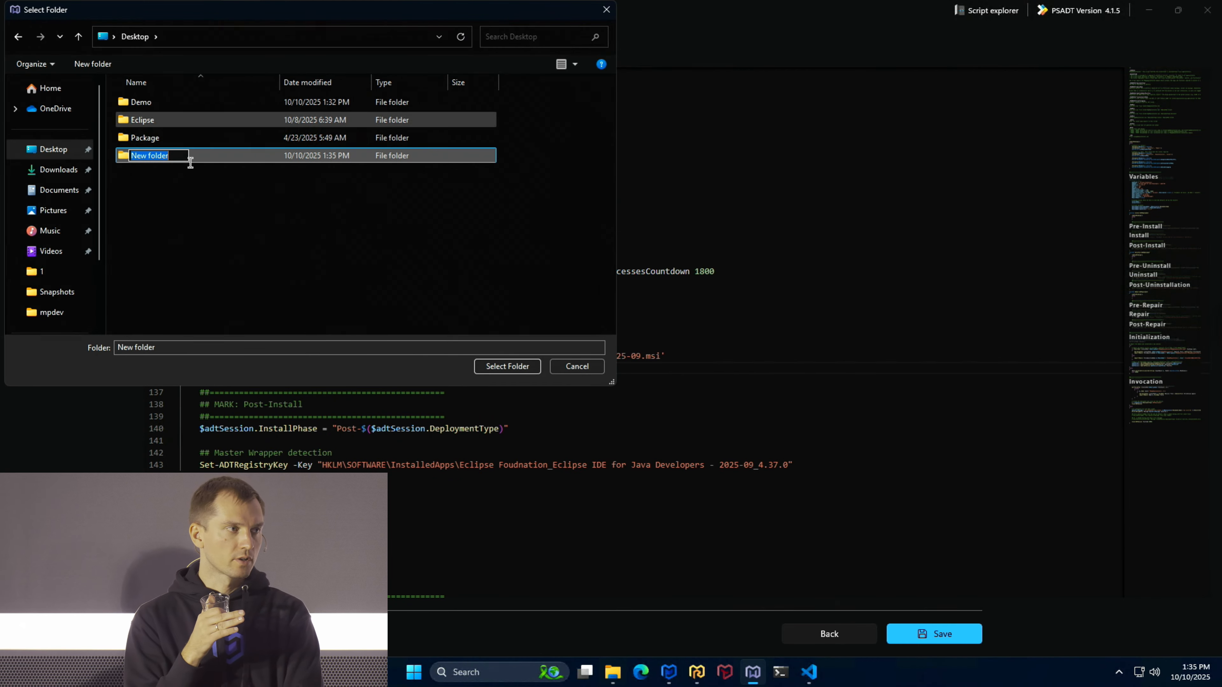
text(PSADT)
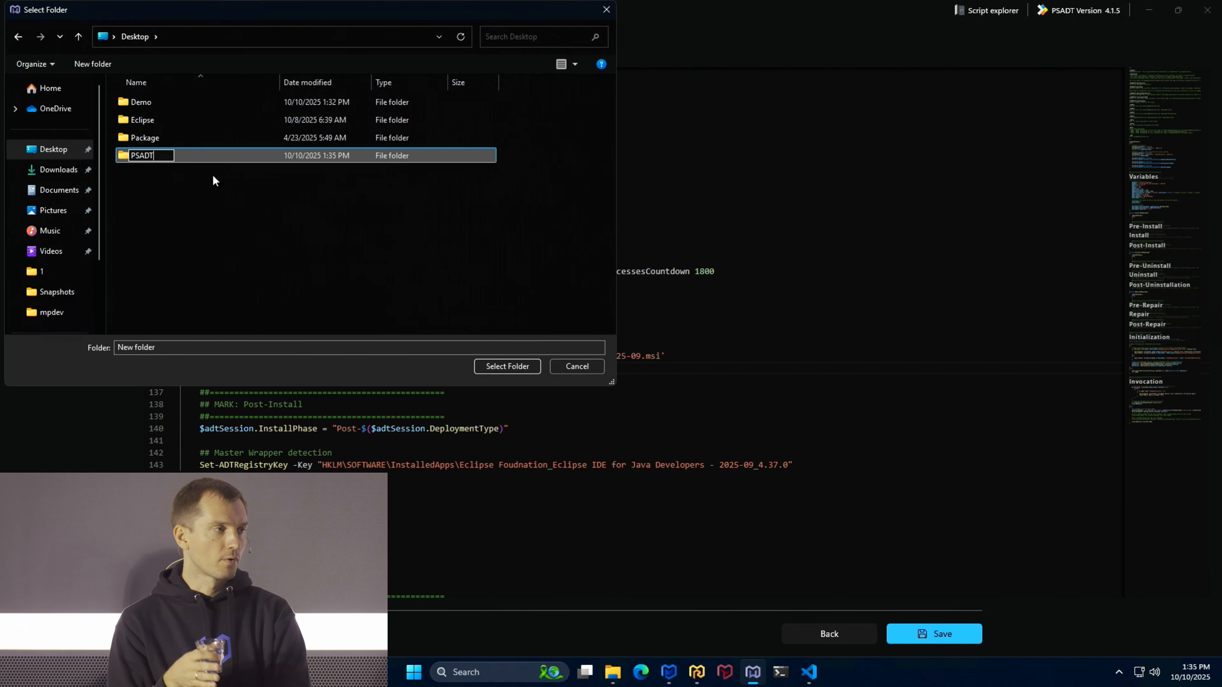
key(Return)
click(509, 366)
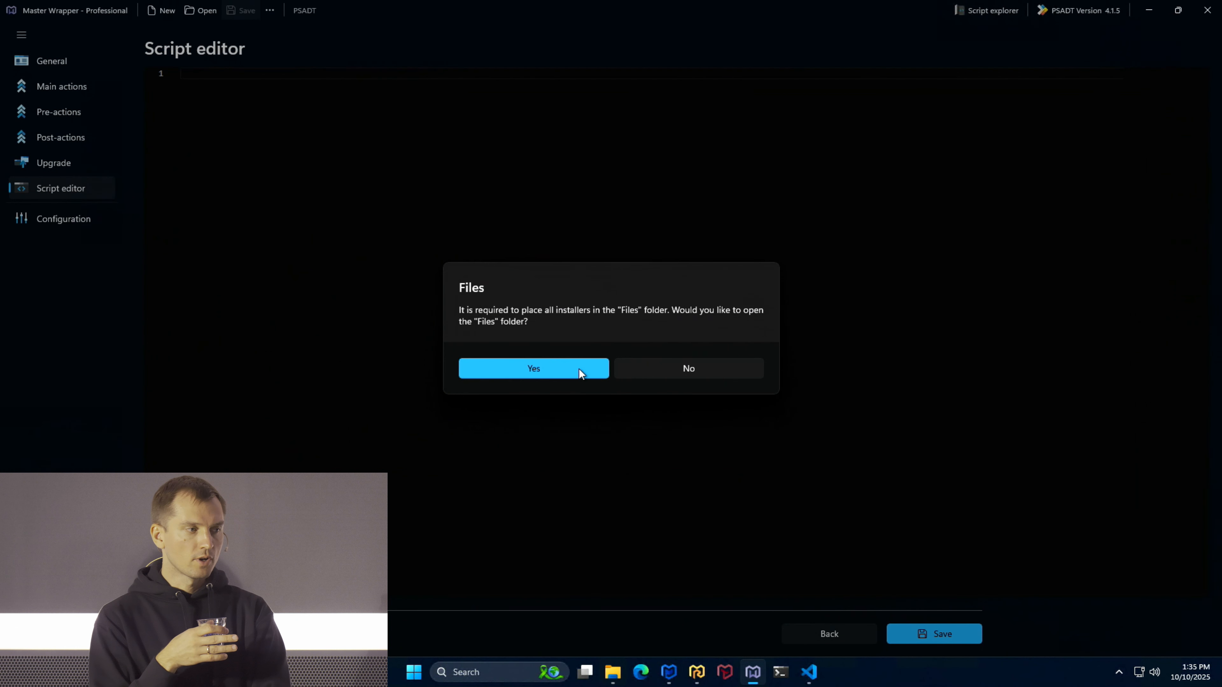
click(636, 364)
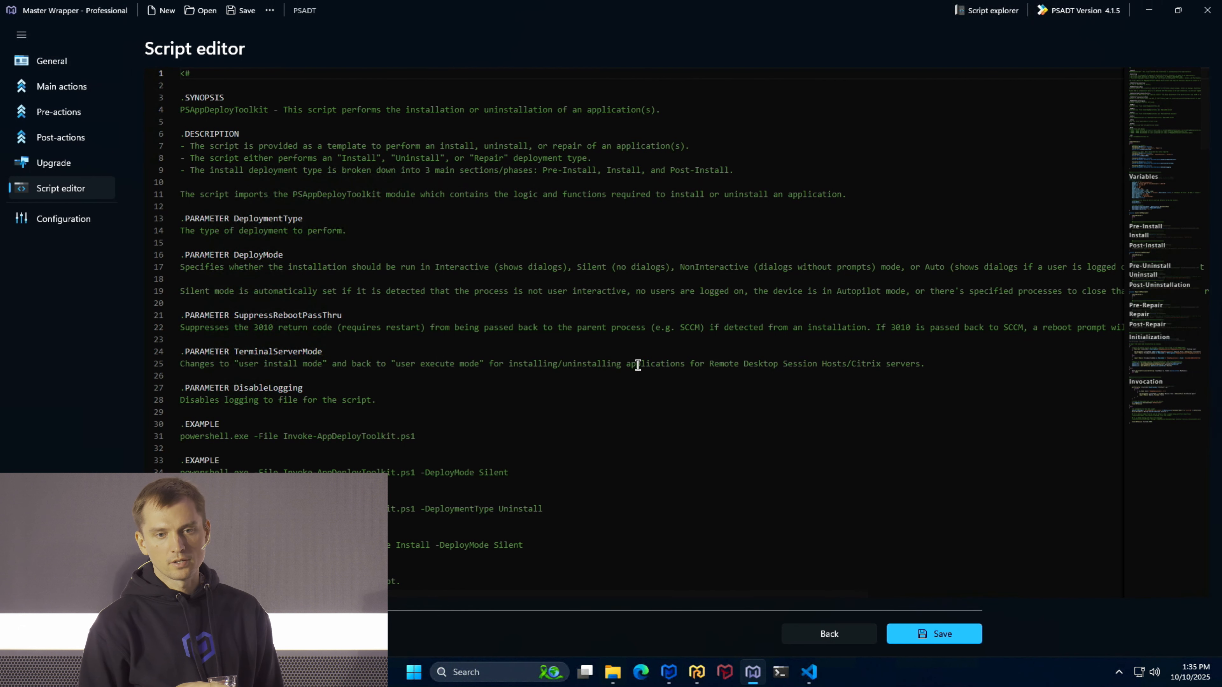
- Open the Script explorer and view its custom snippets
click(987, 12)
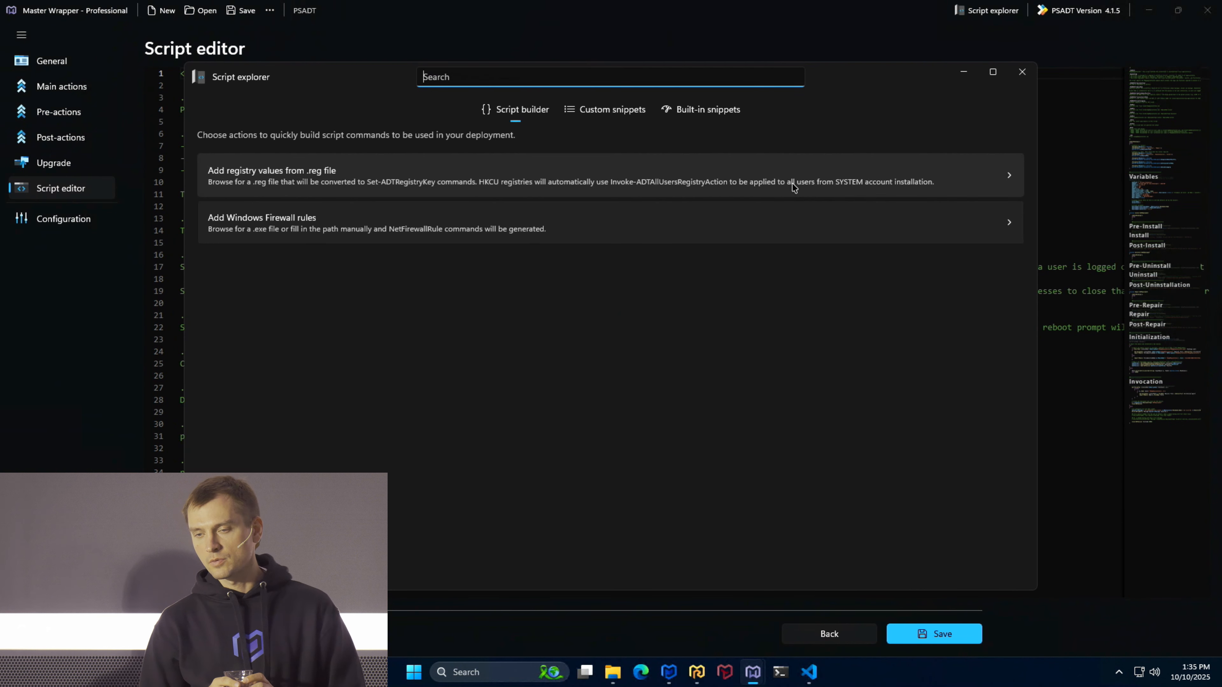
click(593, 115)
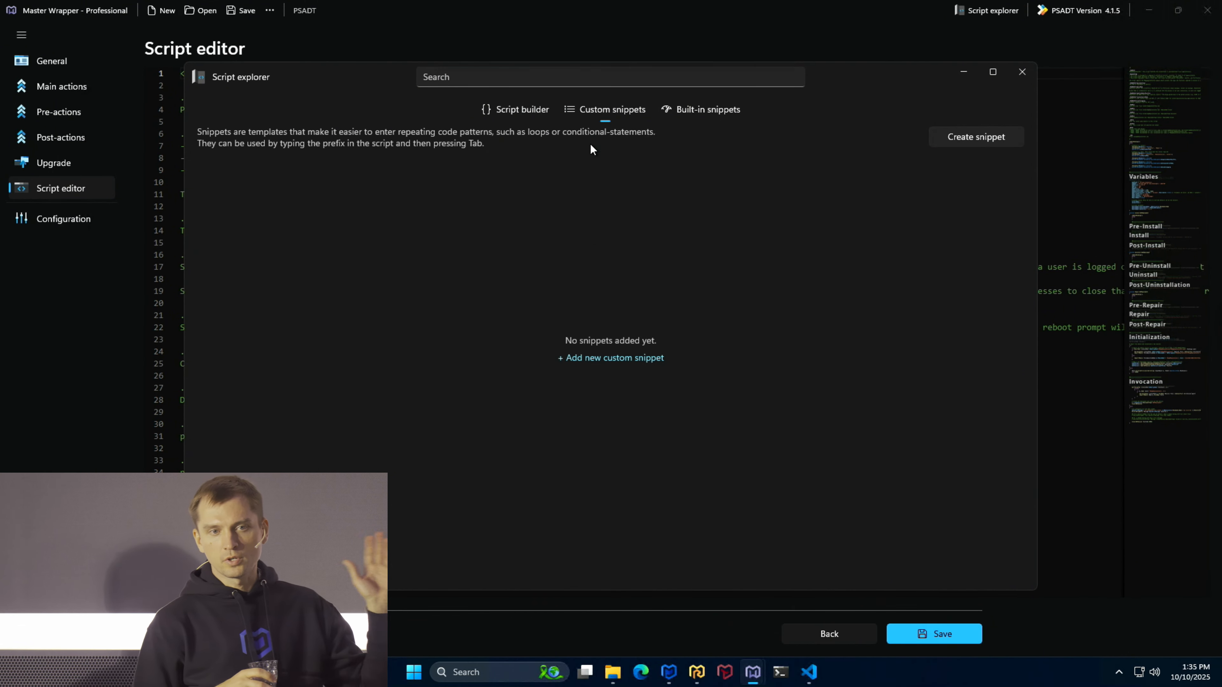
- View the built-in snippets in the Script explorer, return to the custom snippets and close the explorer
click(710, 108)
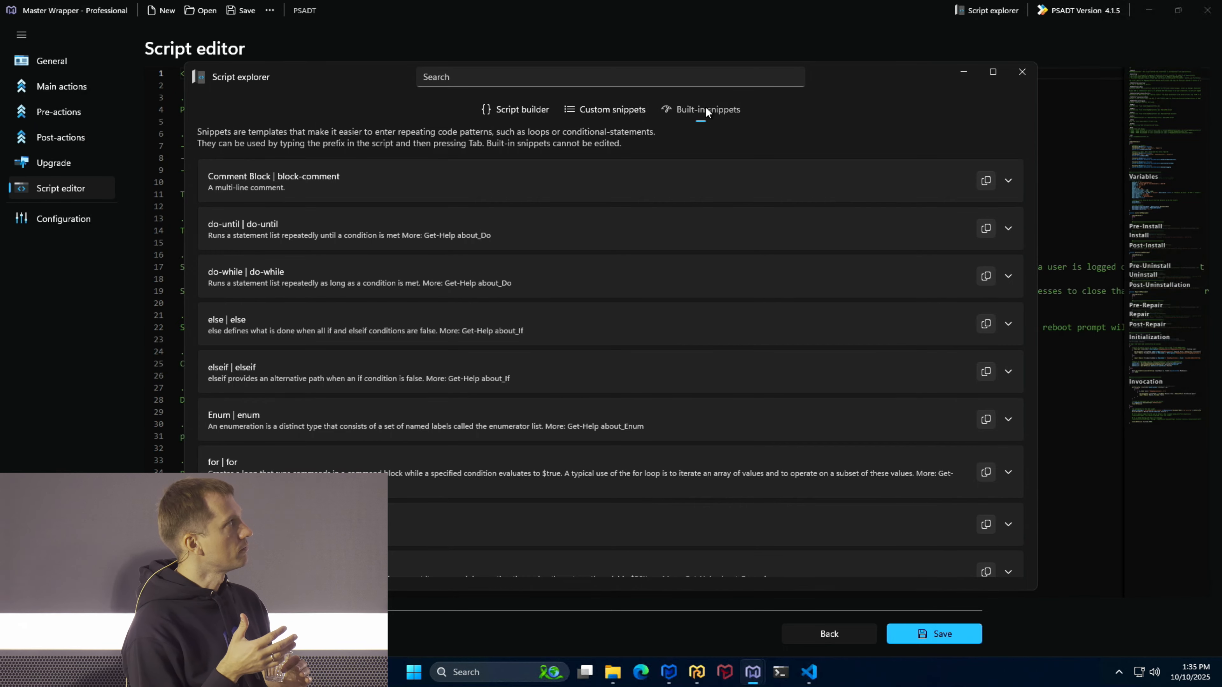
click(622, 109)
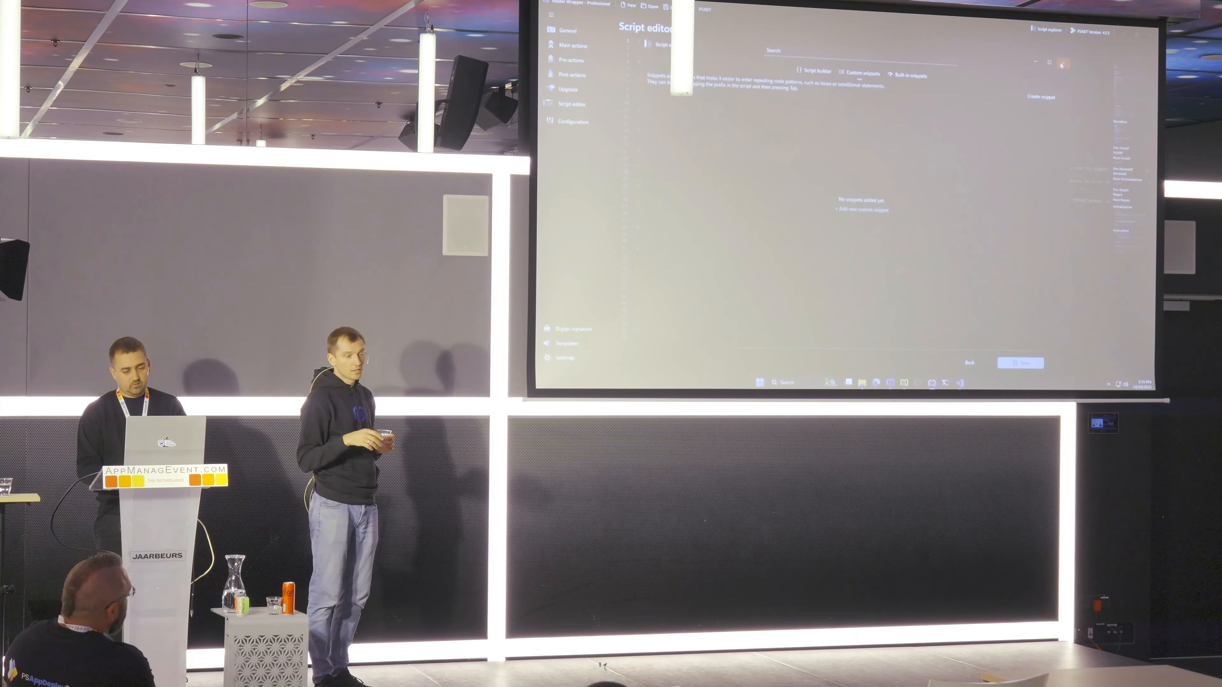
click(1062, 64)
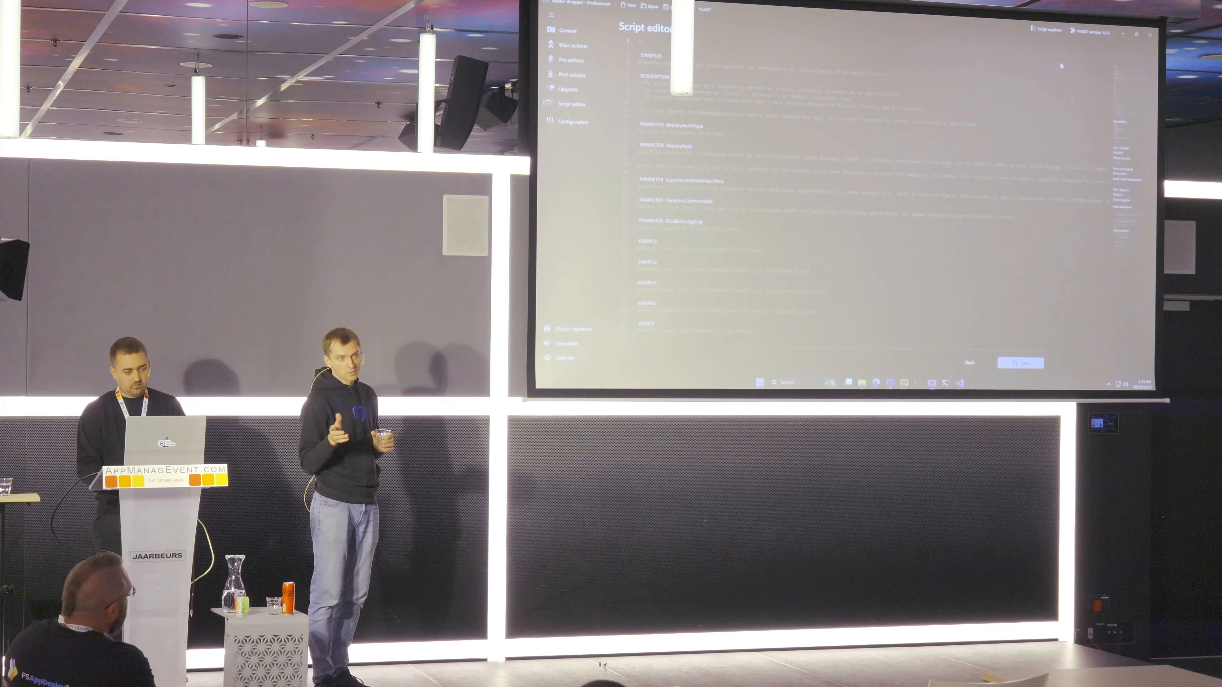
- Copy the Eclipse IDE MSI from the Demo folder into the Files folder of the desktop PSADT package
click(1123, 34)
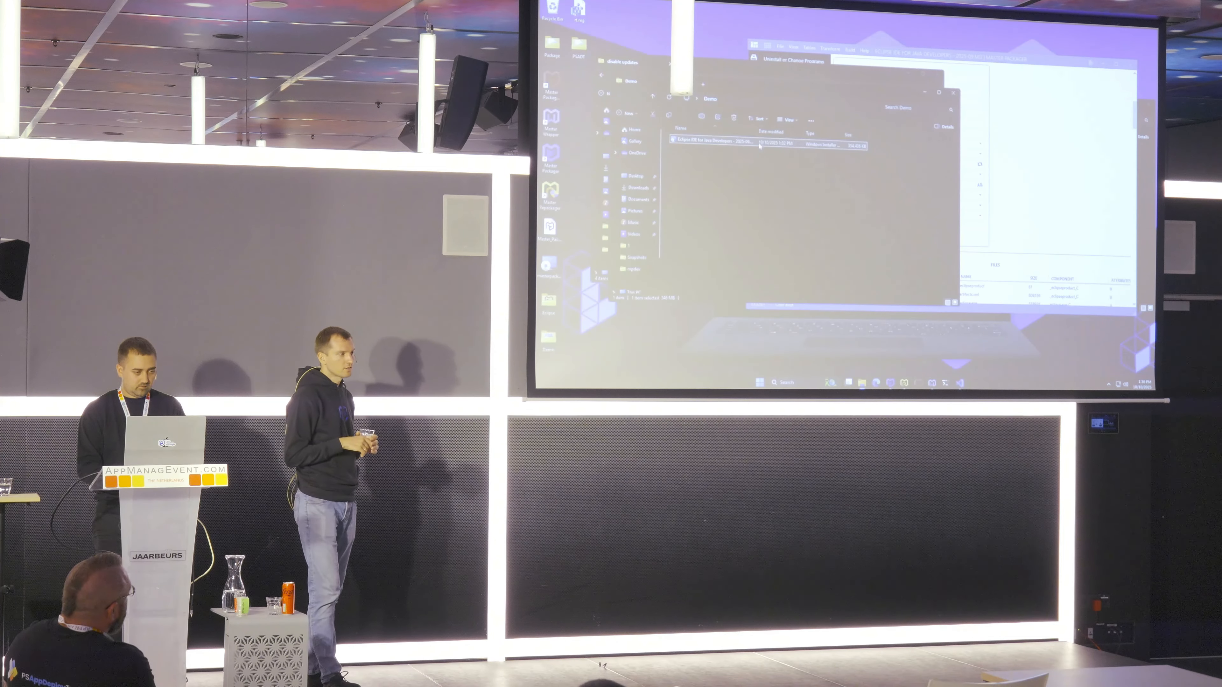
double_click(578, 56)
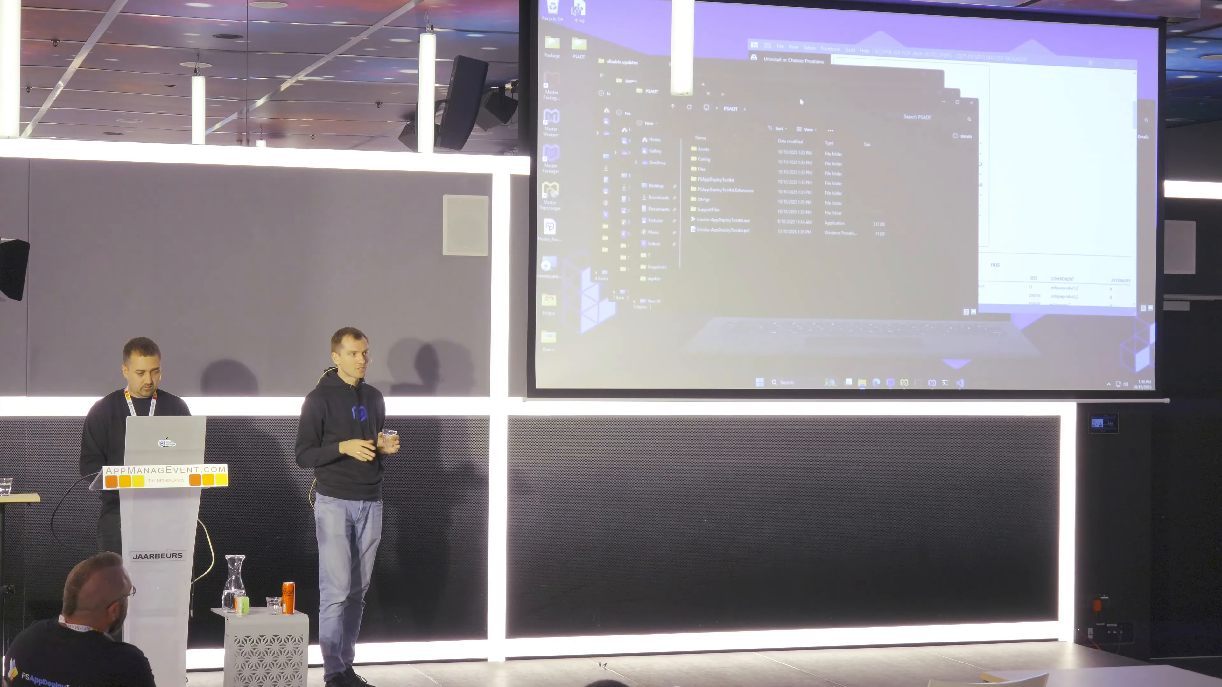
drag(801, 101, 838, 104)
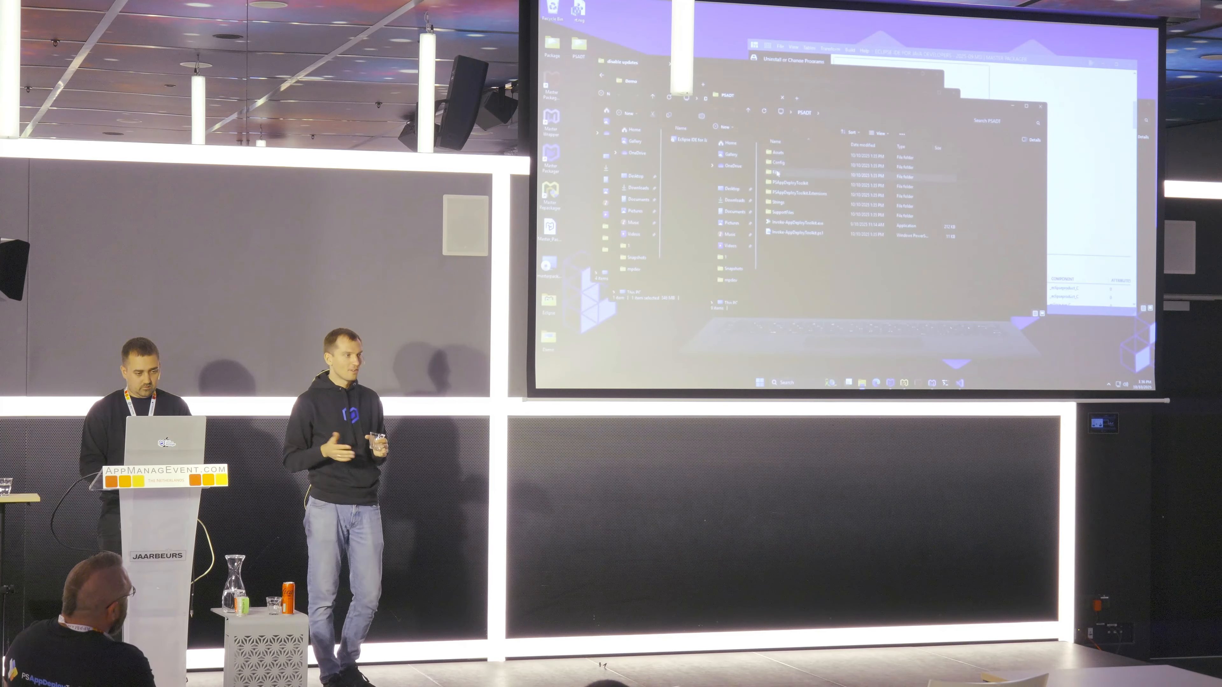
double_click(776, 172)
click(689, 140)
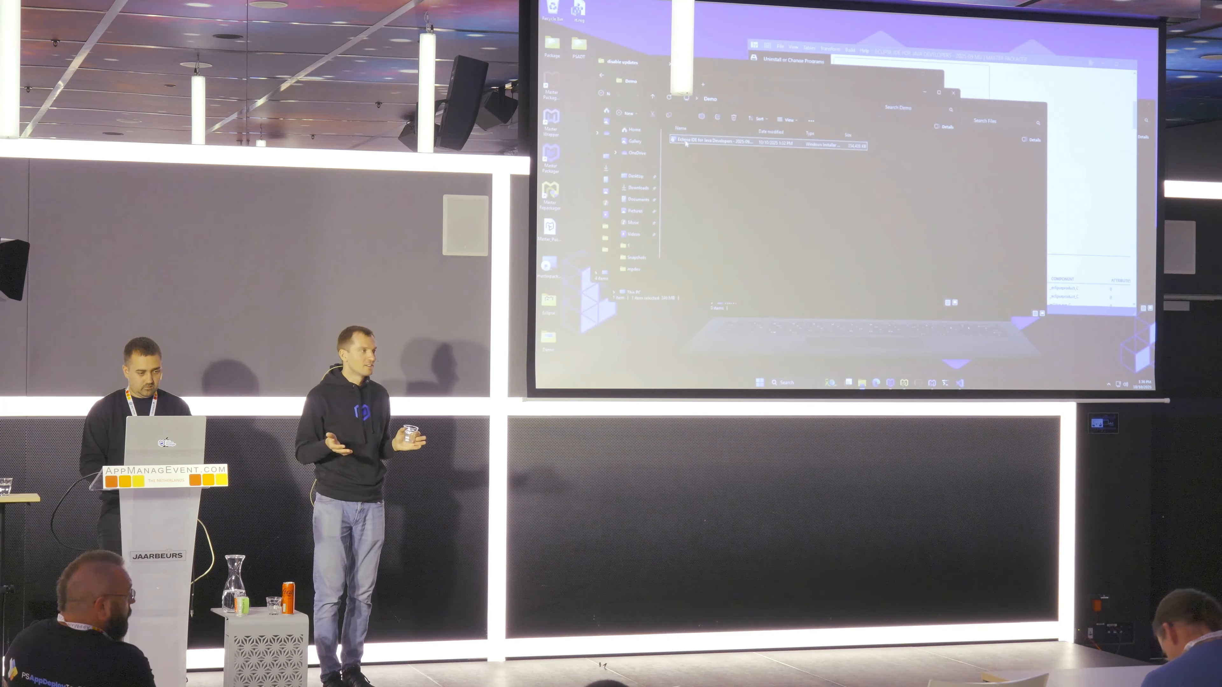
drag(689, 140, 978, 183)
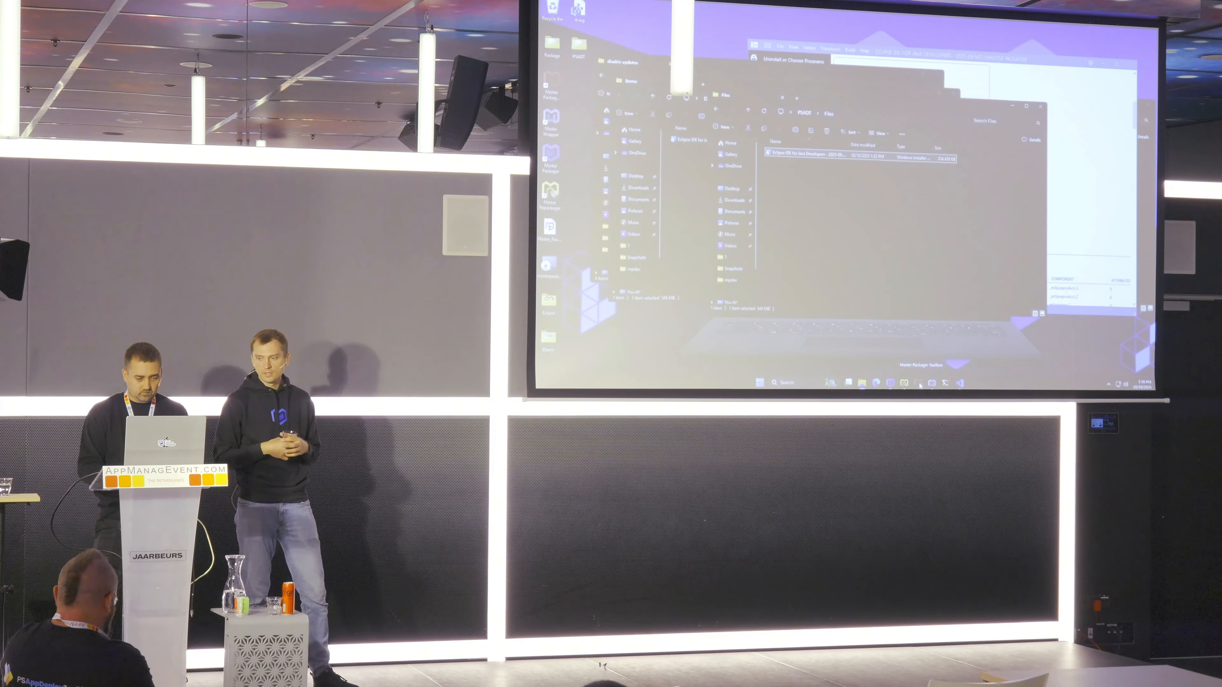
- Switch to Master Packager Toolbox and view its .intunewin and .wim file converters
click(918, 384)
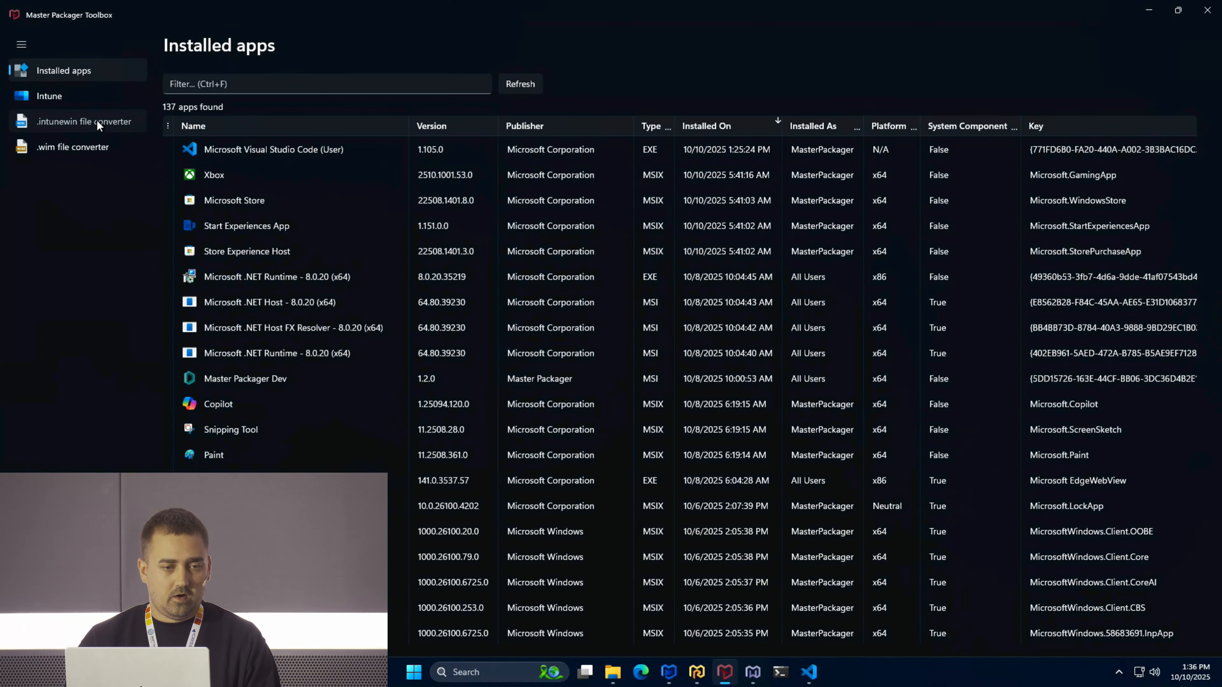
click(96, 124)
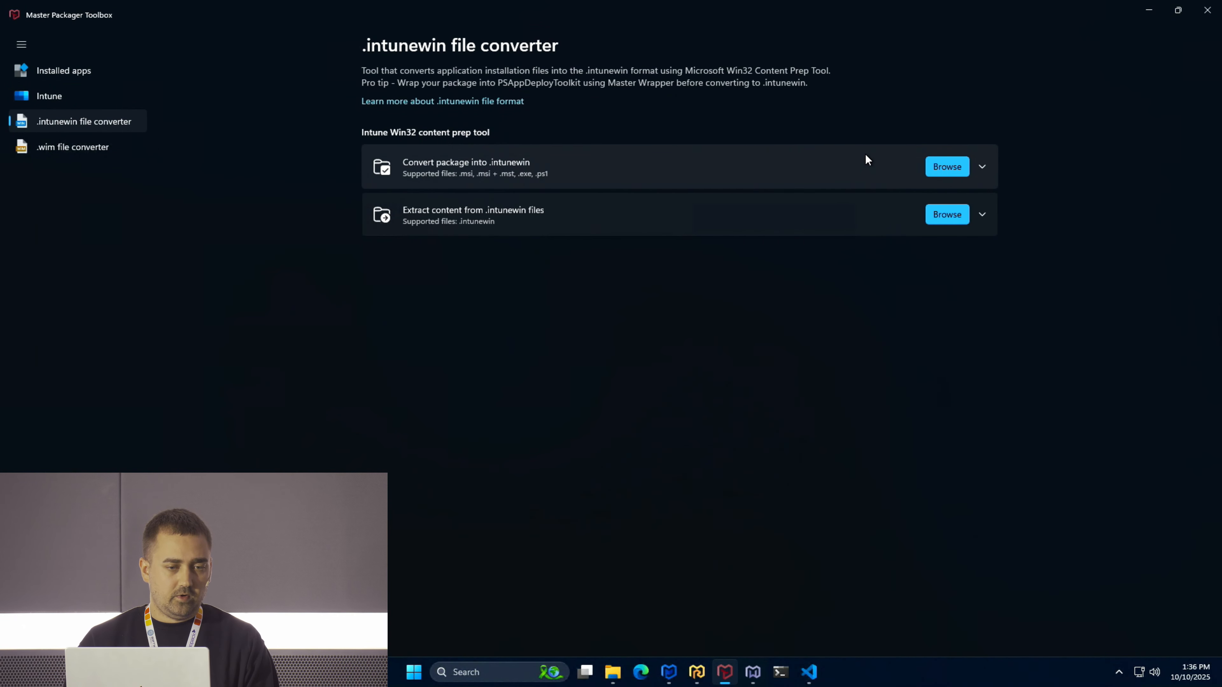
click(88, 153)
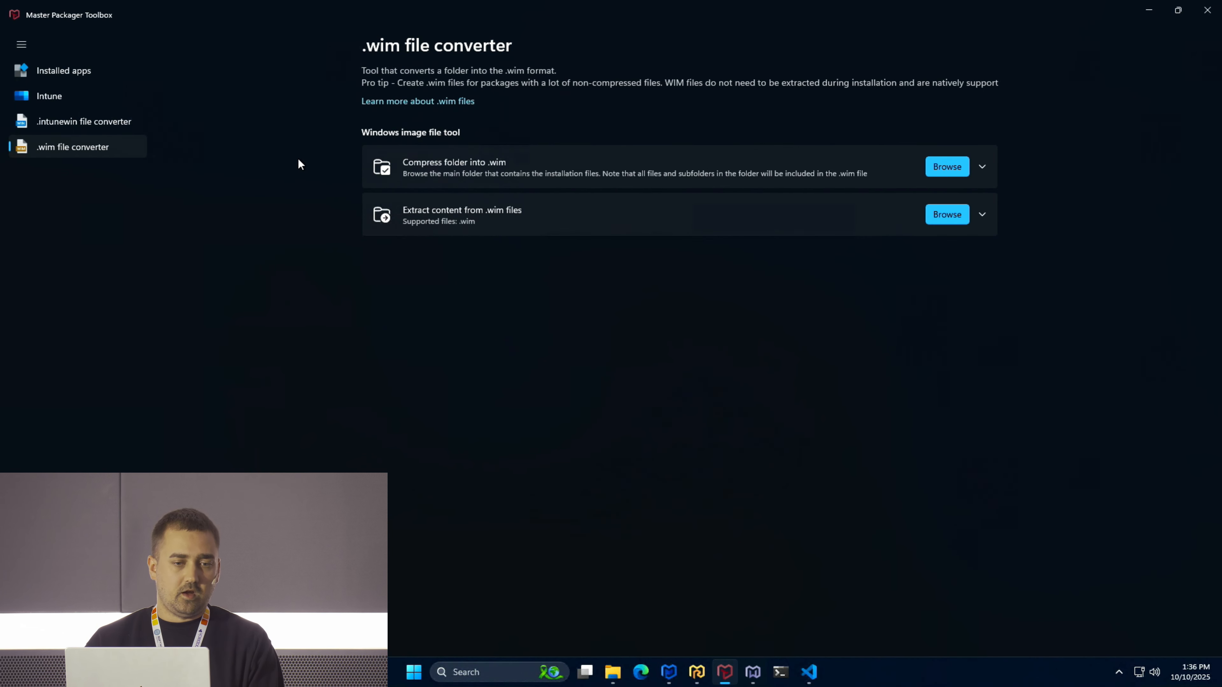
- Add Invoke-AppDeployToolkit.exe from the desktop PSADT folder as a package under the Master Packager Ltd. Intune tenant and start its upload to Intune
click(73, 98)
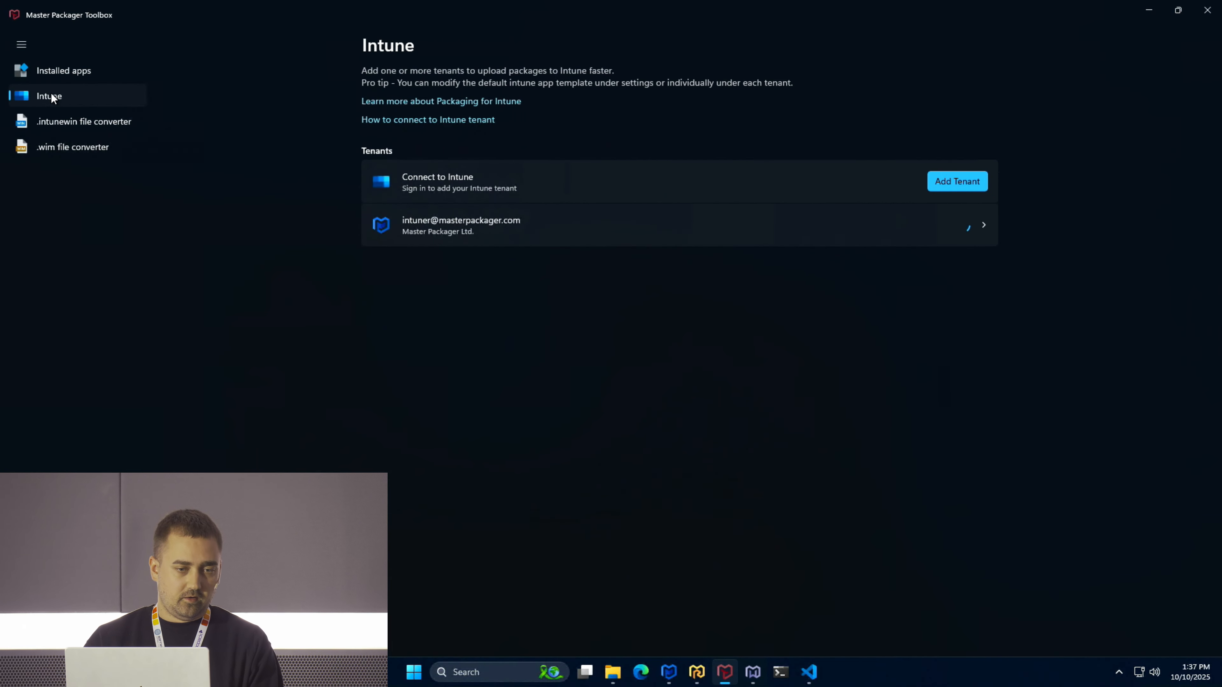
click(645, 230)
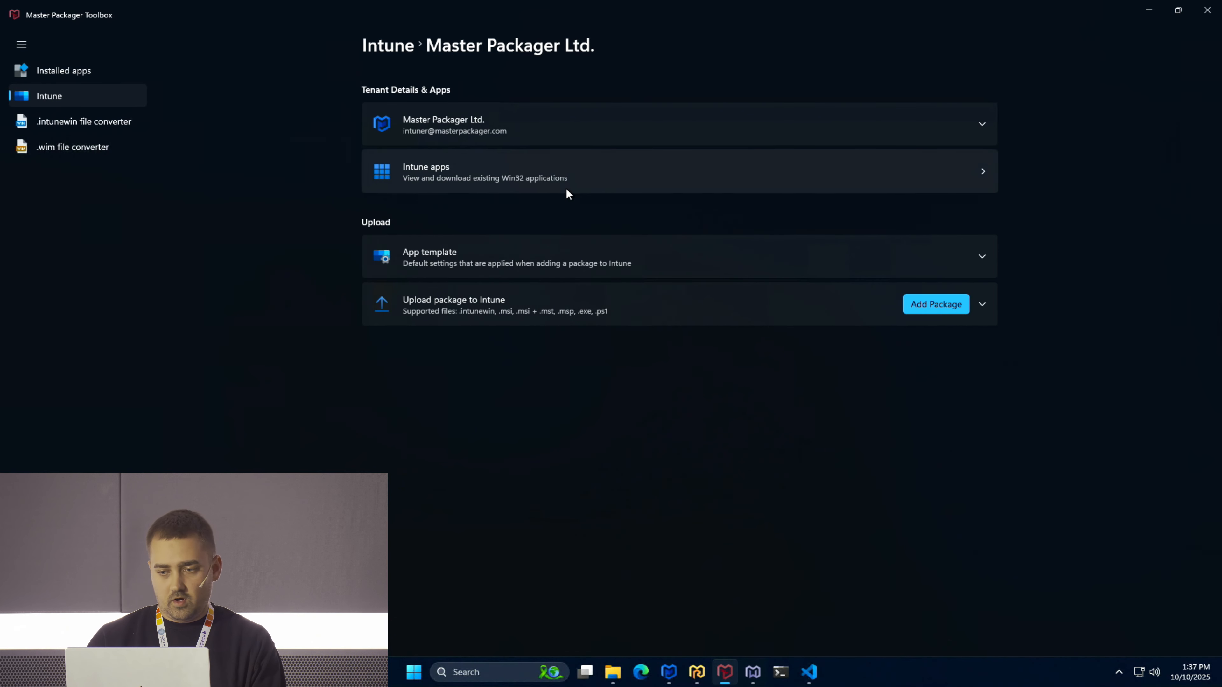
click(916, 308)
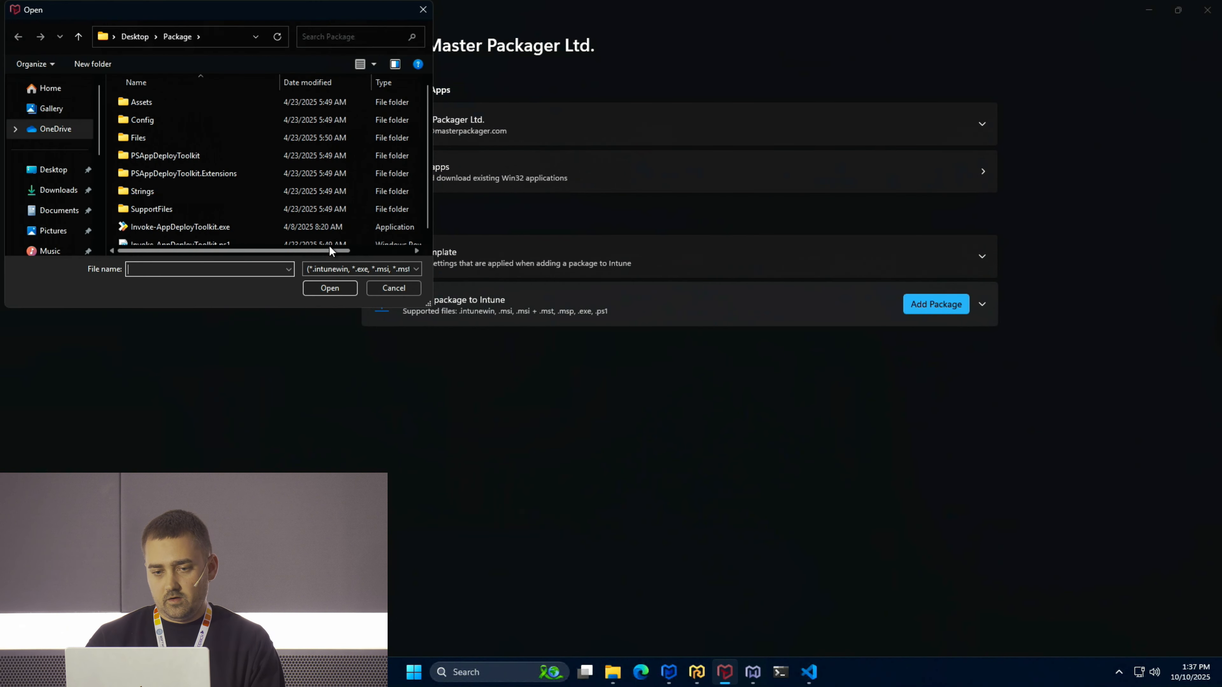
click(135, 37)
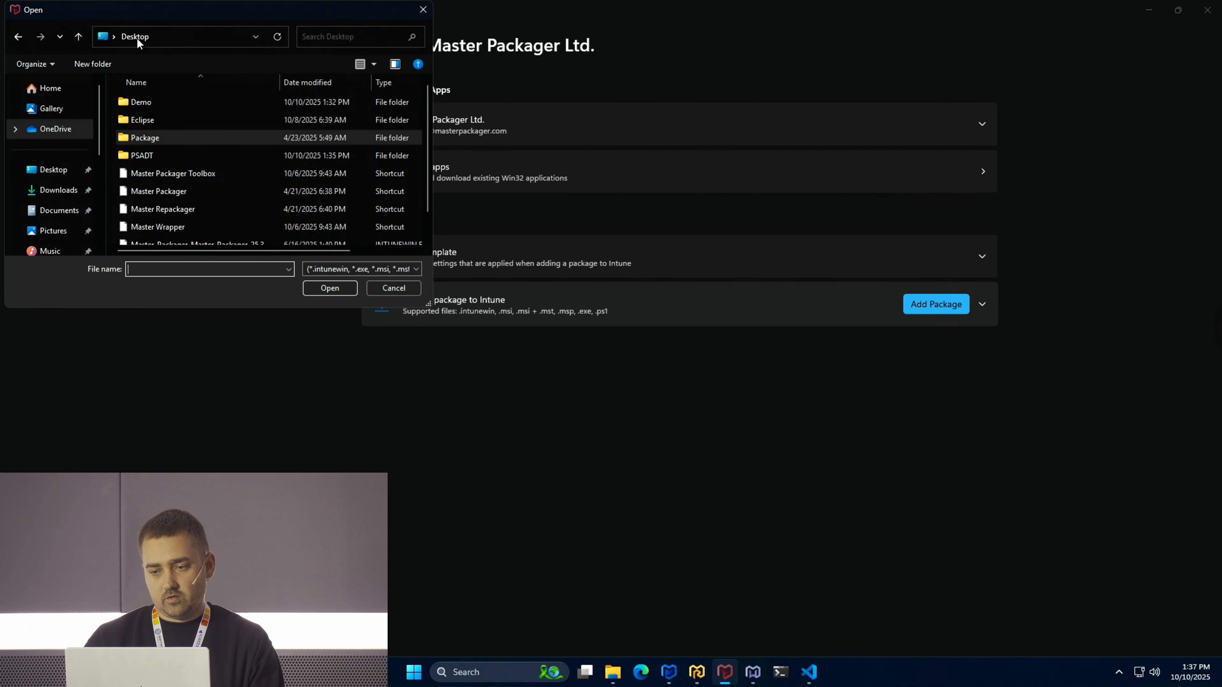
double_click(142, 157)
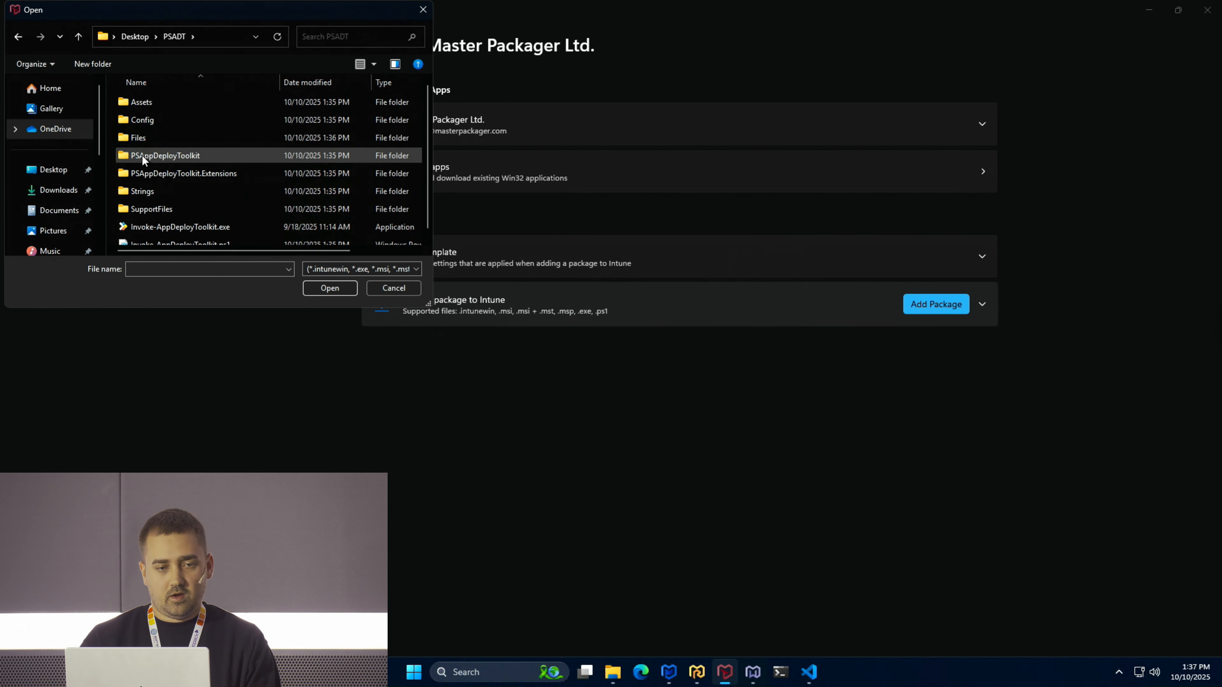
click(177, 227)
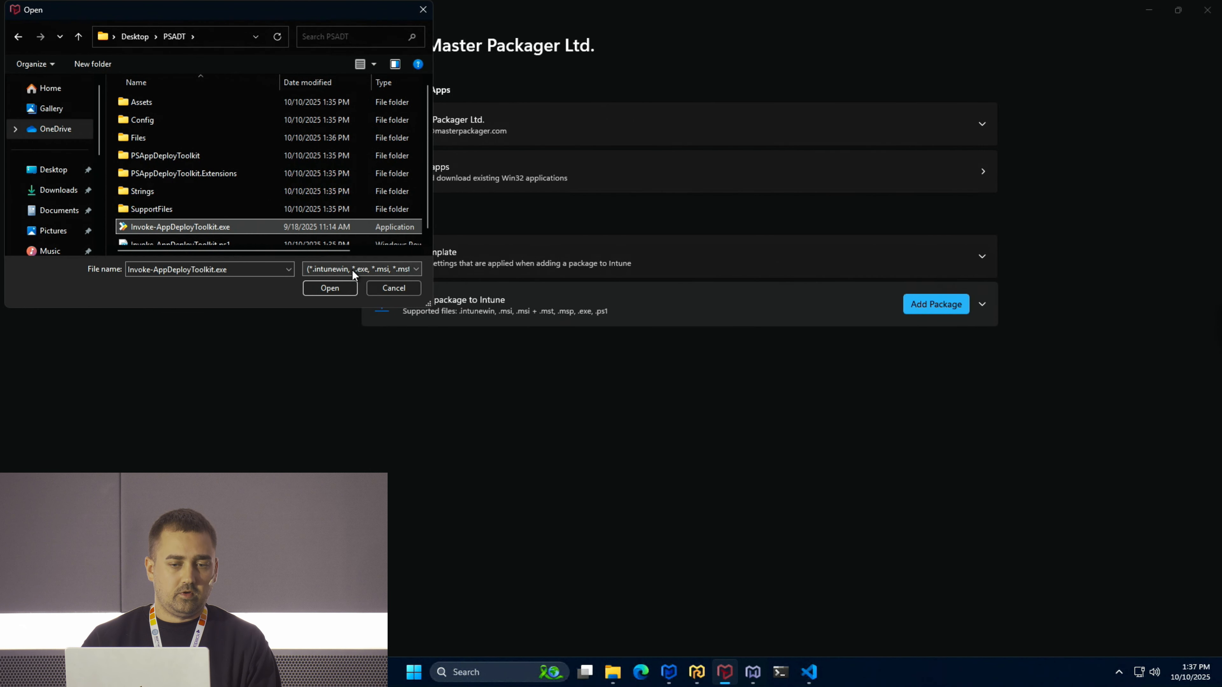
click(328, 289)
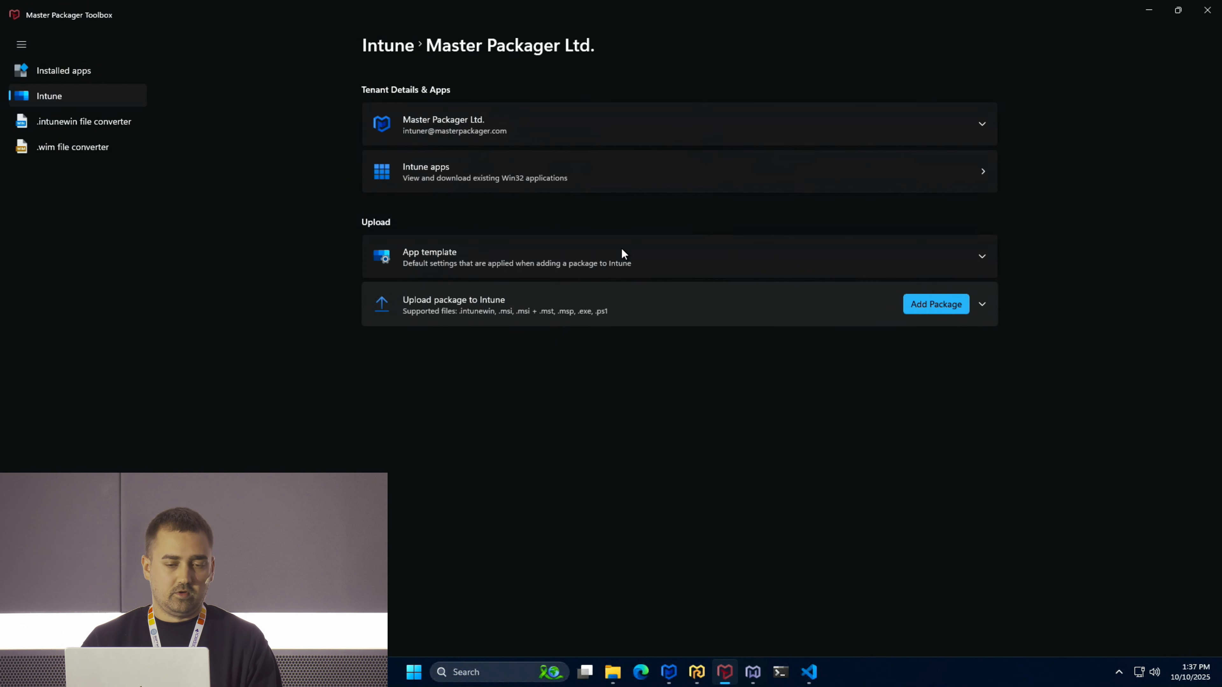
click(673, 353)
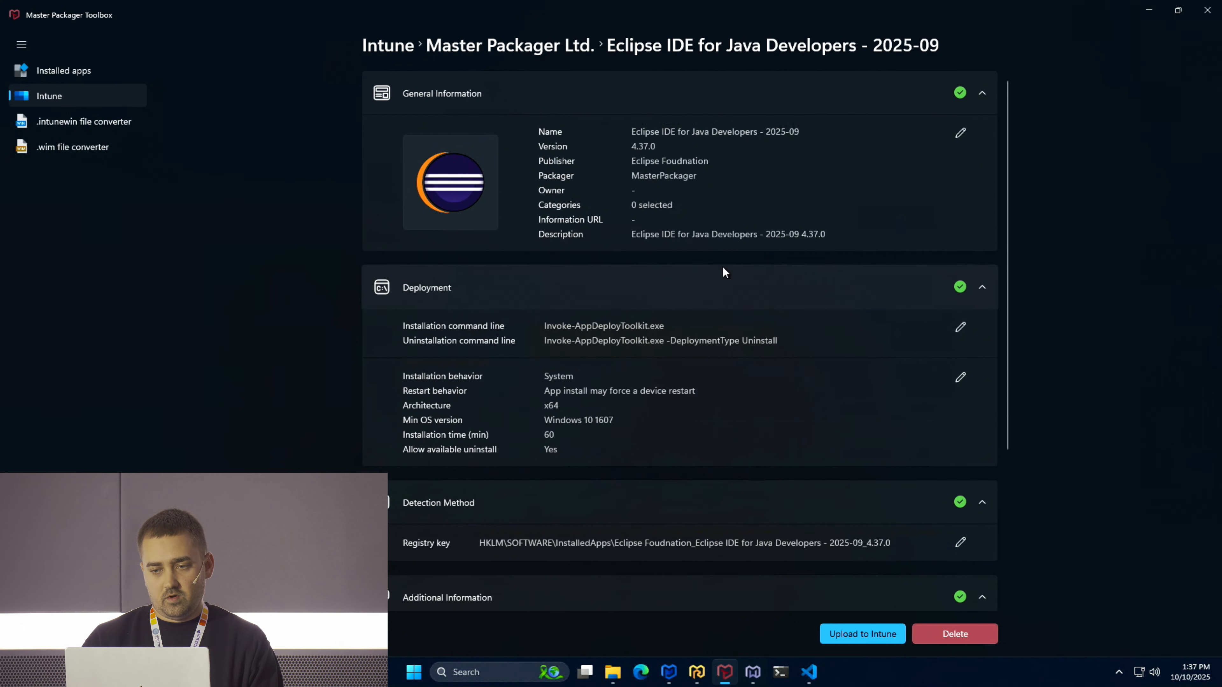
click(868, 635)
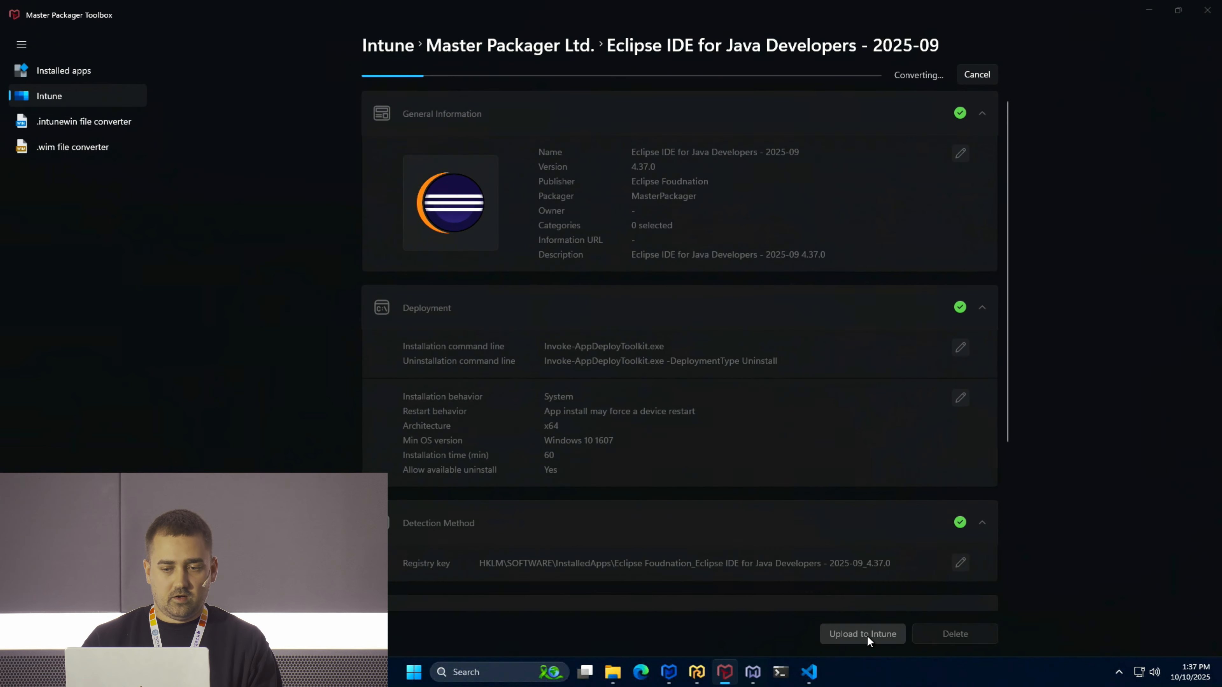